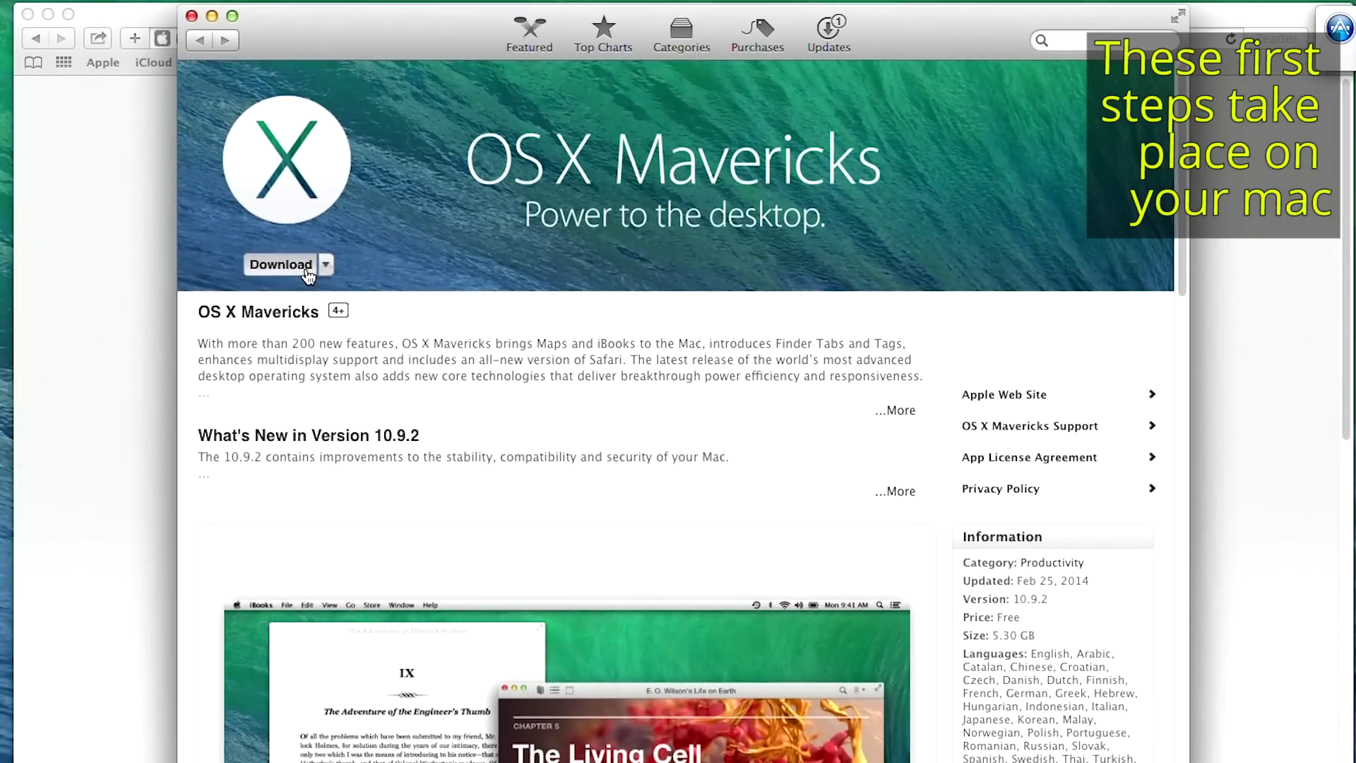
Step: Request the full OS X Mavericks installer download in the App Store, confirming despite 10.9.2 being installed
{"action": "left_click", "coordinate": [294, 268]}
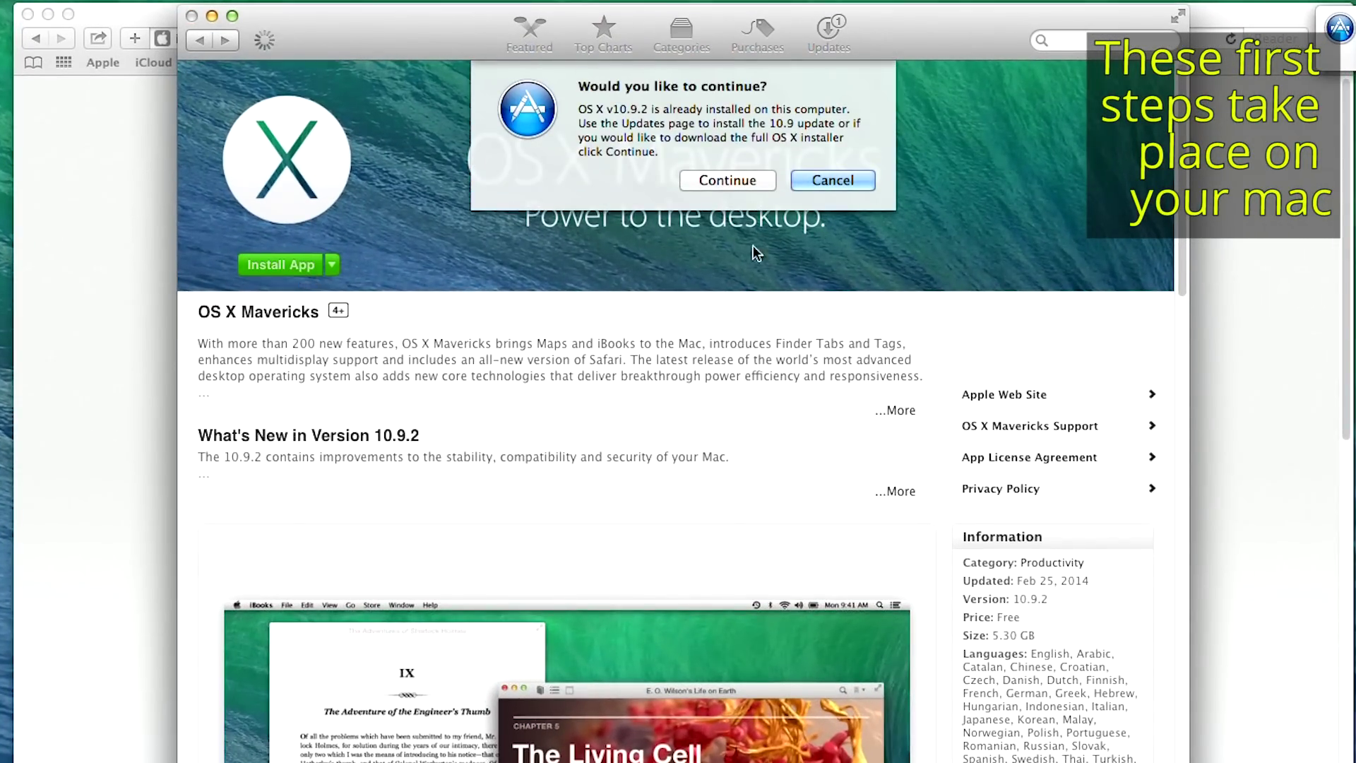
{"action": "left_click", "coordinate": [738, 185]}
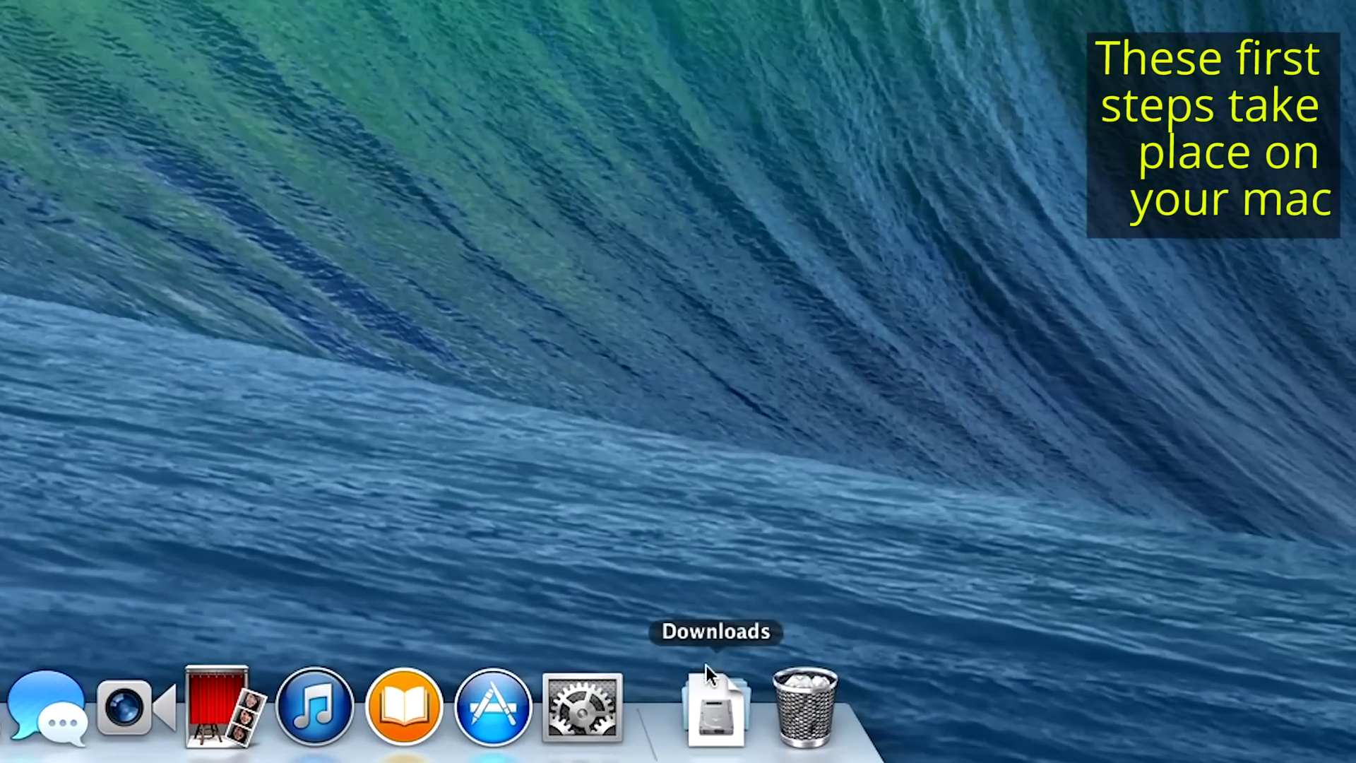
Step: Mount myHack-3.3.1.dmg from the Downloads folder and accept its licence agreement
{"action": "left_click", "coordinate": [1100, 722]}
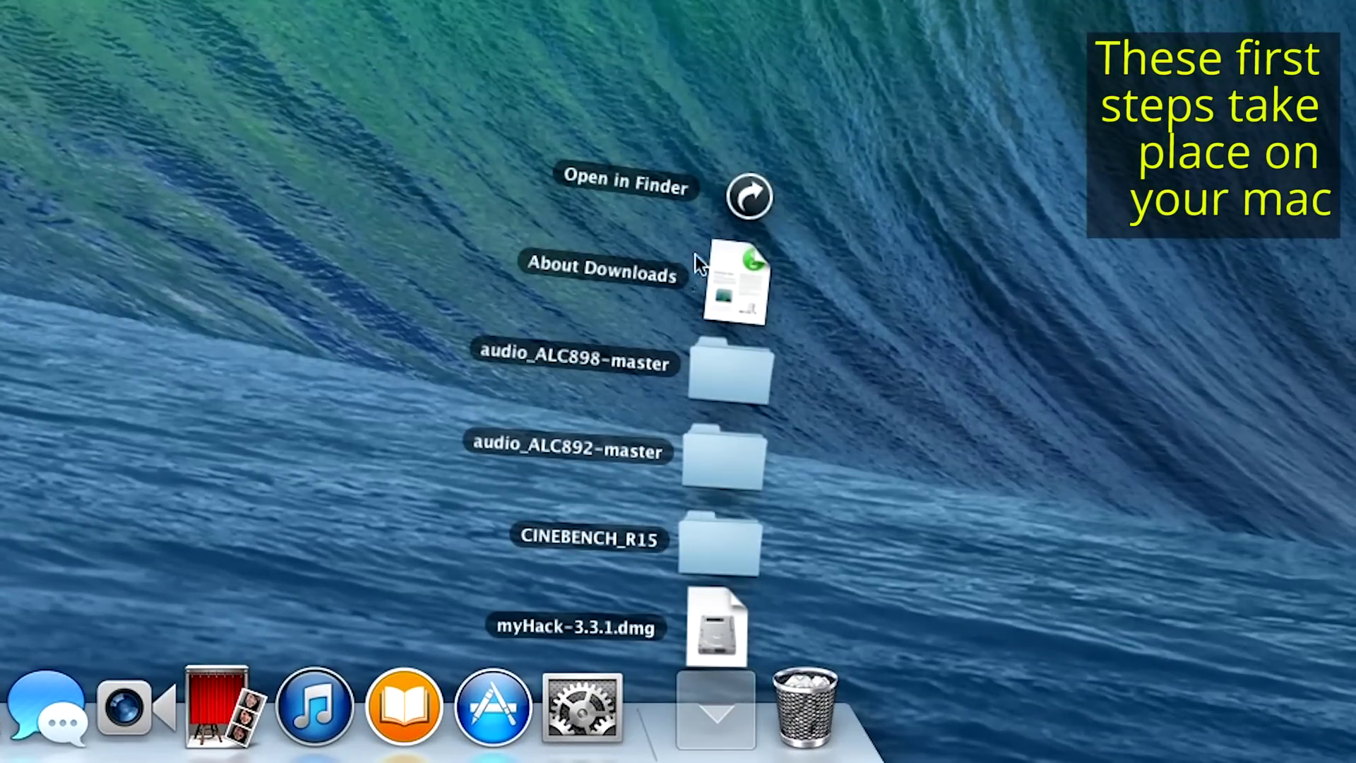
{"action": "left_click", "coordinate": [748, 200]}
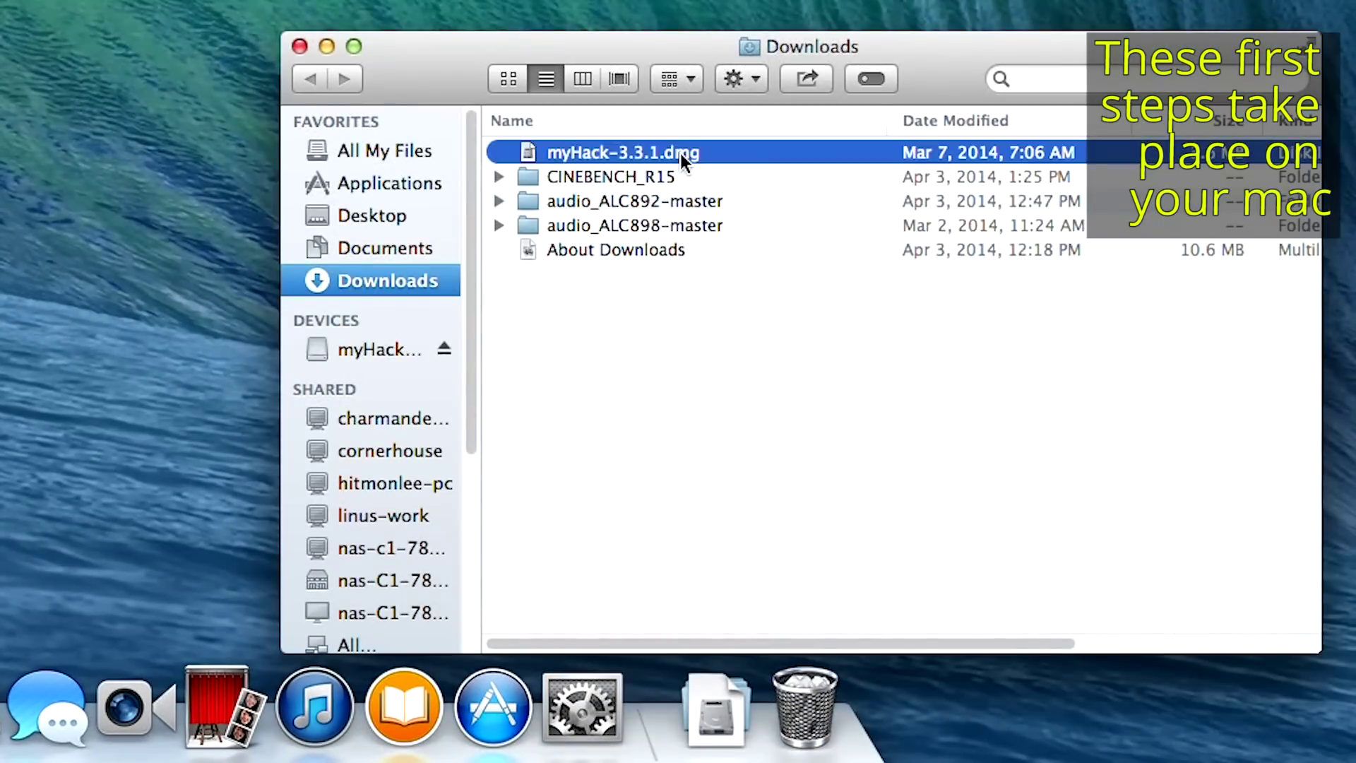
{"action": "double_click", "coordinate": [680, 154]}
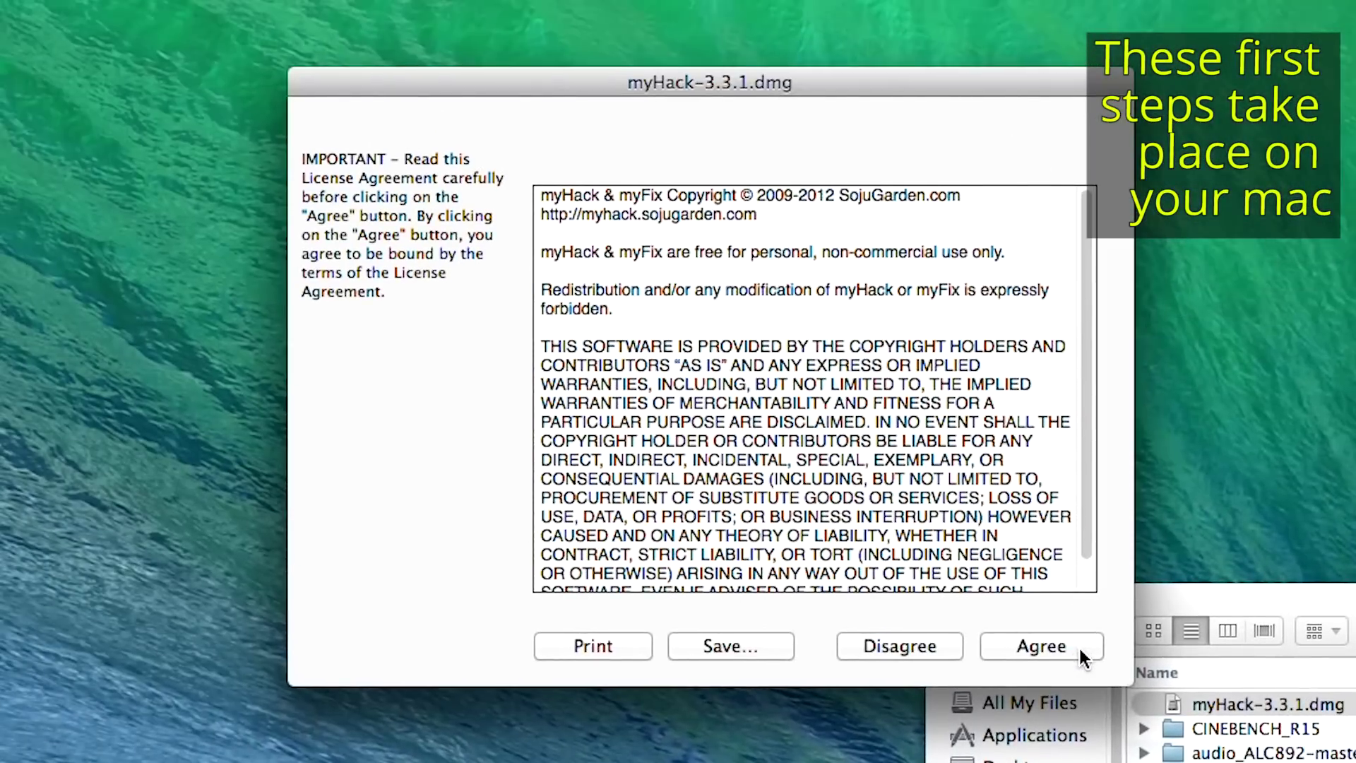
{"action": "left_click", "coordinate": [1041, 647]}
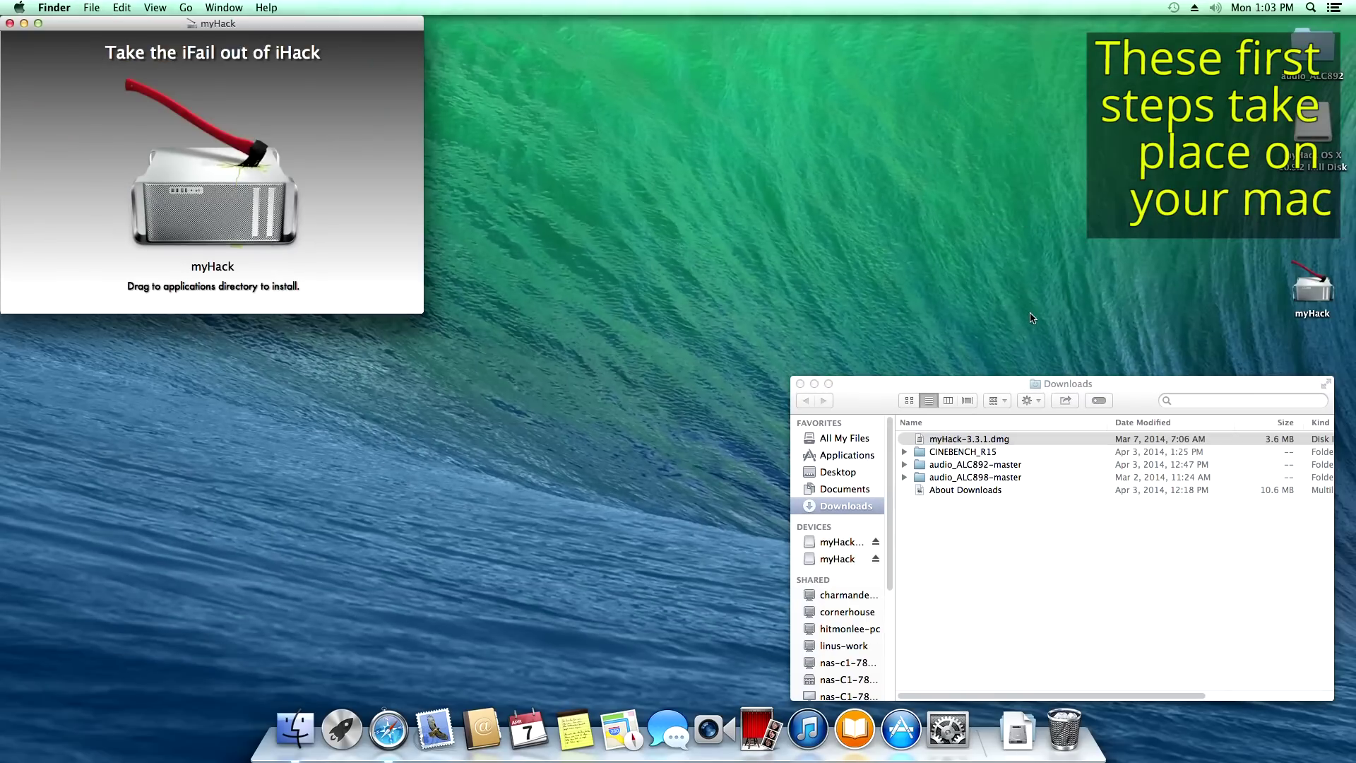
Step: Copy myHack into the Applications folder and launch it
{"action": "left_click", "coordinate": [186, 7]}
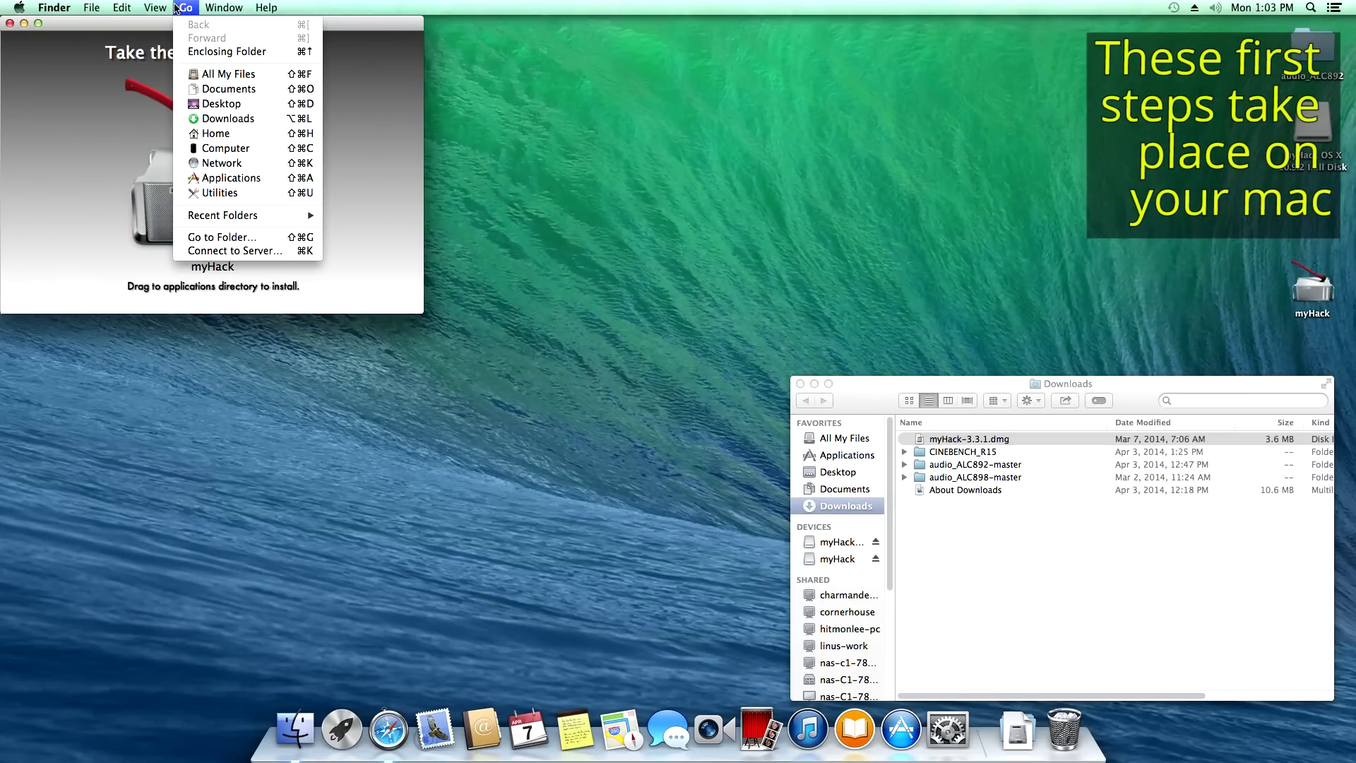
{"action": "left_click", "coordinate": [262, 186]}
{"action": "left_click", "coordinate": [1311, 296]}
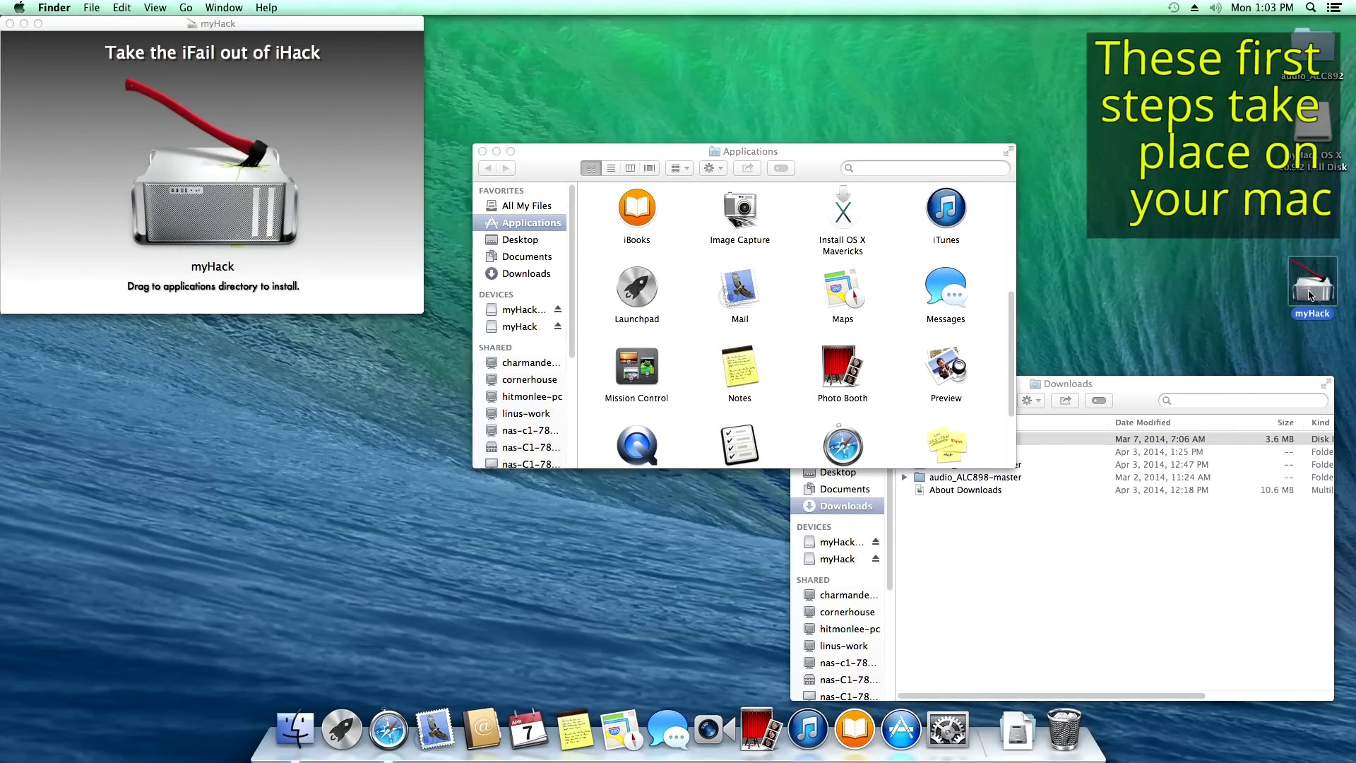
{"action": "left_click_drag", "start_coordinate": [1319, 291], "coordinate": [810, 344]}
{"action": "double_click", "coordinate": [228, 212]}
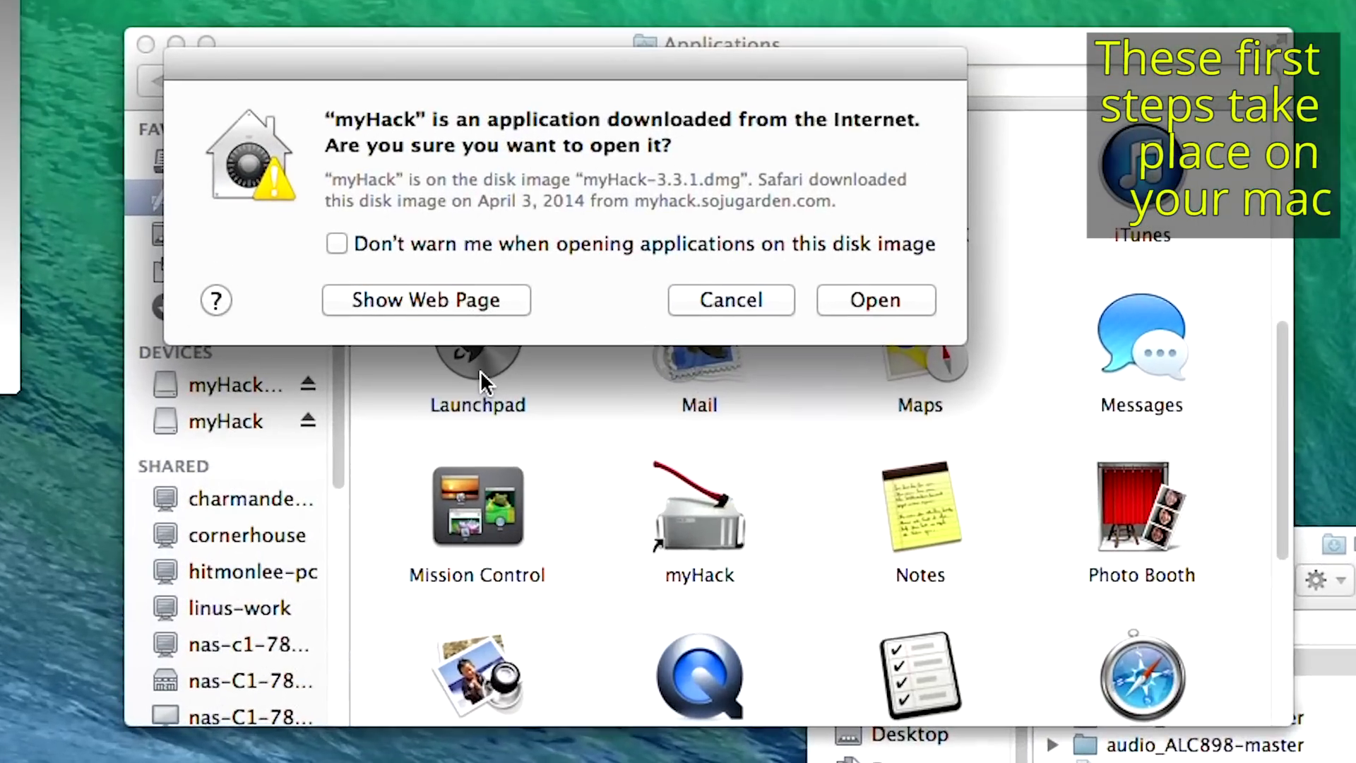
Step: Open myHack, authenticate with the admin password, and choose Create OS X Installer
{"action": "left_click", "coordinate": [891, 311]}
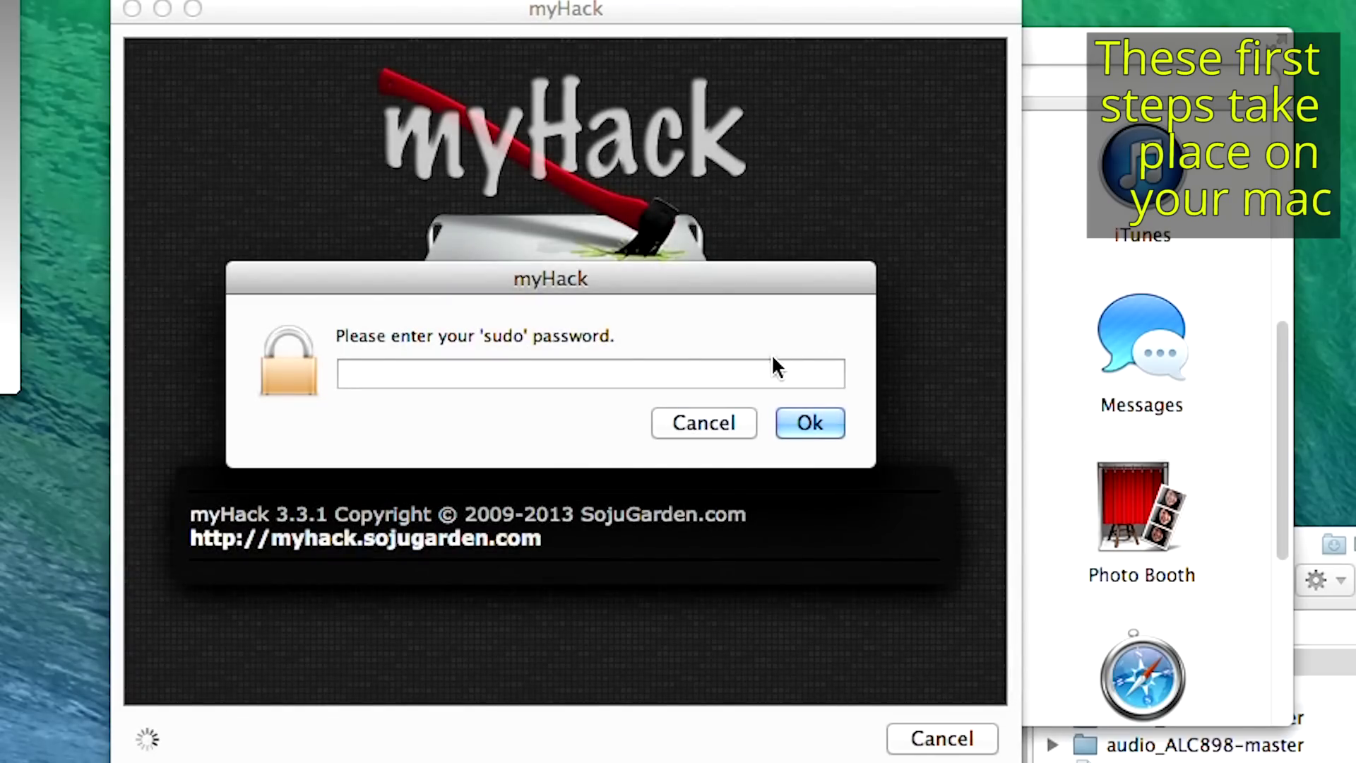
{"action": "type", "text": "•••••••••••"}
{"action": "key", "text": "Return"}
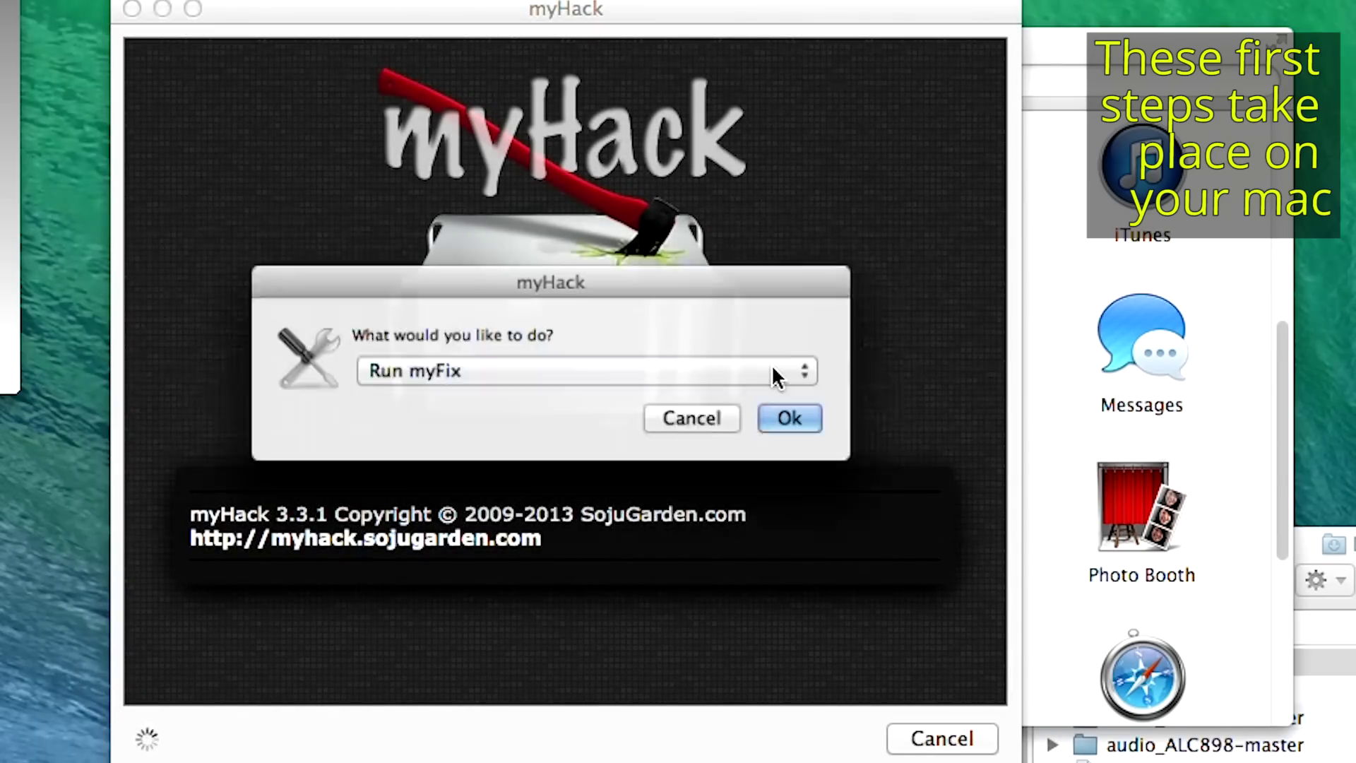
{"action": "left_click", "coordinate": [822, 373]}
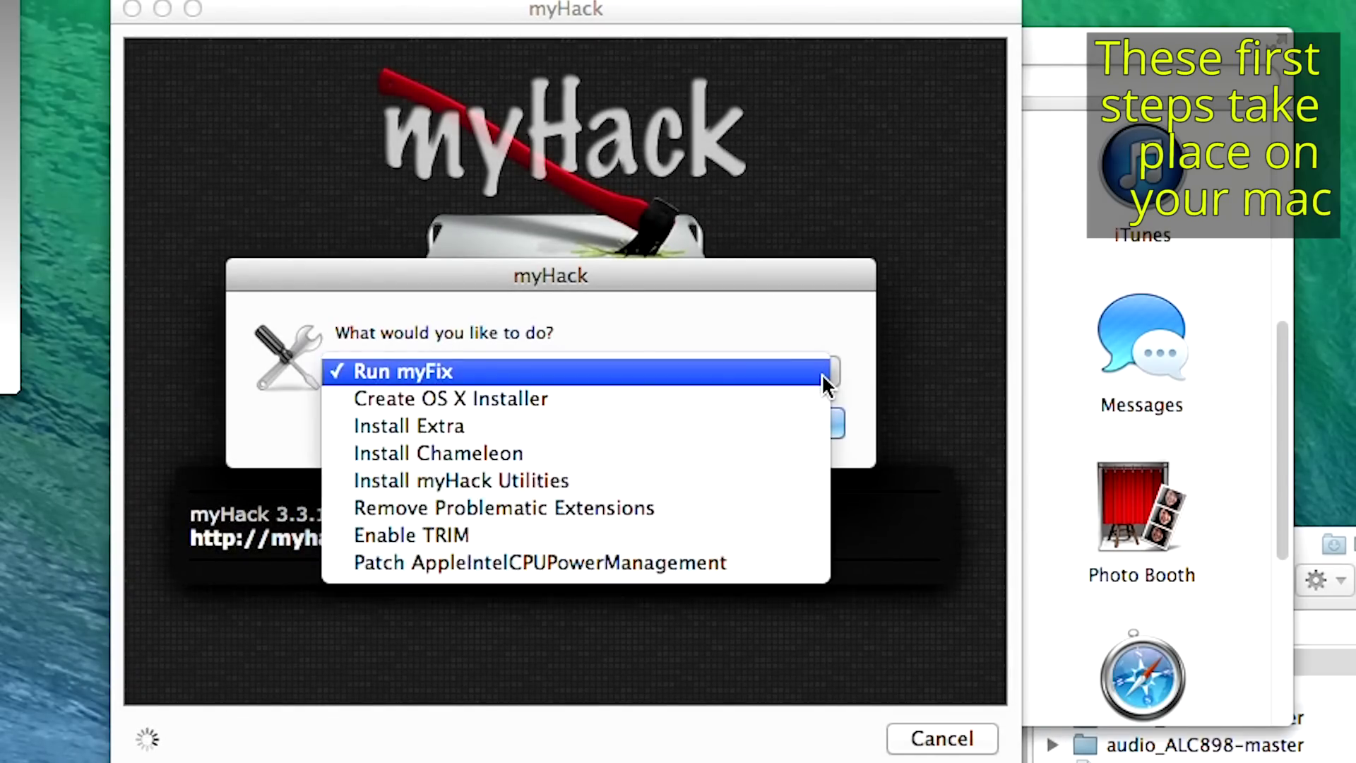
{"action": "left_click", "coordinate": [795, 398]}
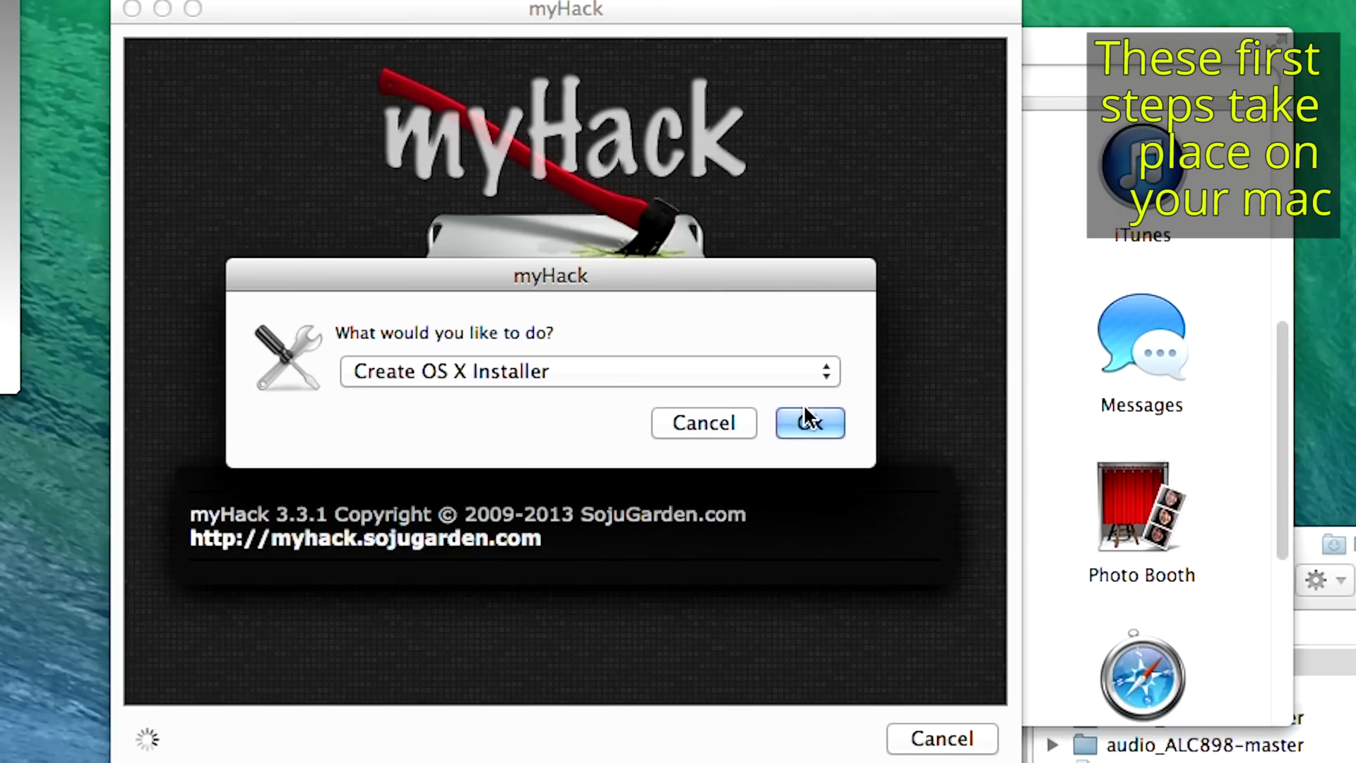
{"action": "left_click", "coordinate": [806, 420]}
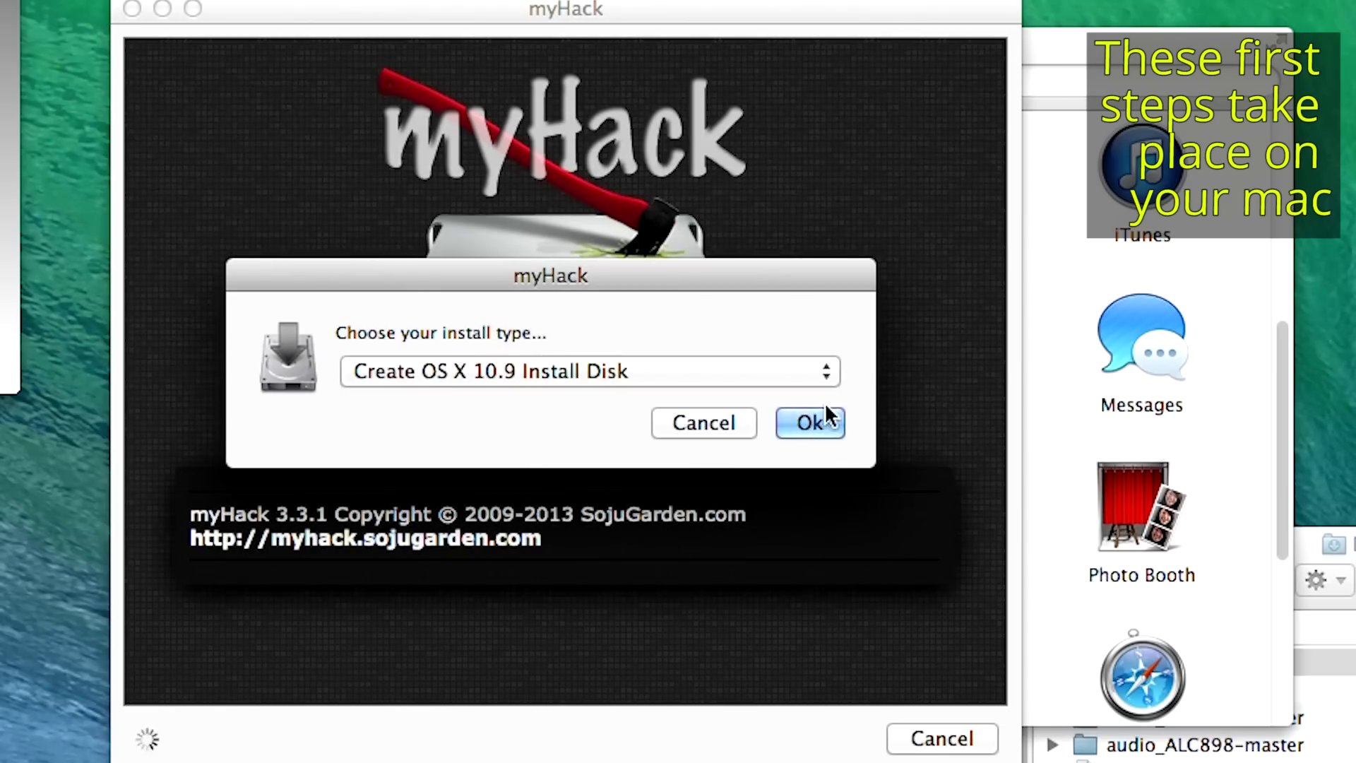
Step: Select the 10.9 Install Disk type and the myHack OS X 10.9.2 Install Disk target volume
{"action": "left_click", "coordinate": [825, 382]}
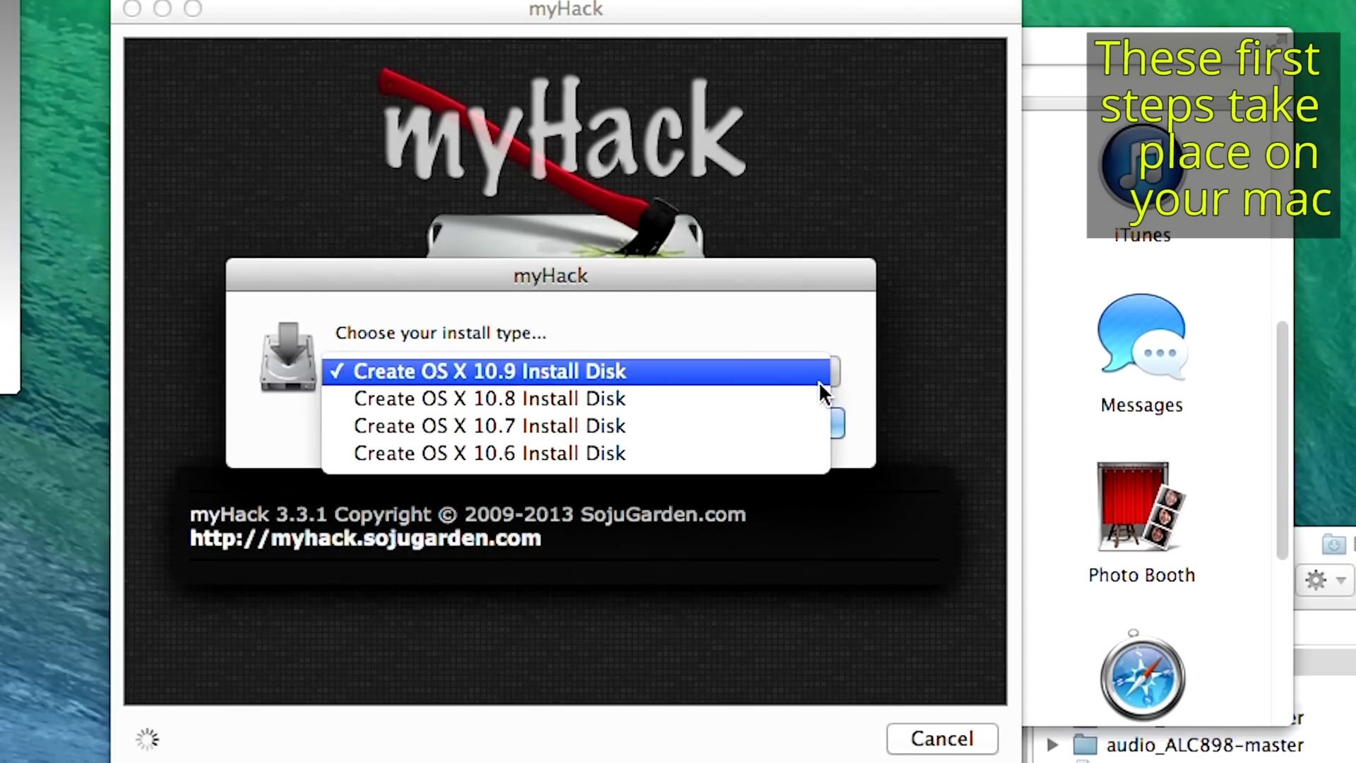
{"action": "left_click", "coordinate": [818, 380]}
{"action": "left_click", "coordinate": [811, 423]}
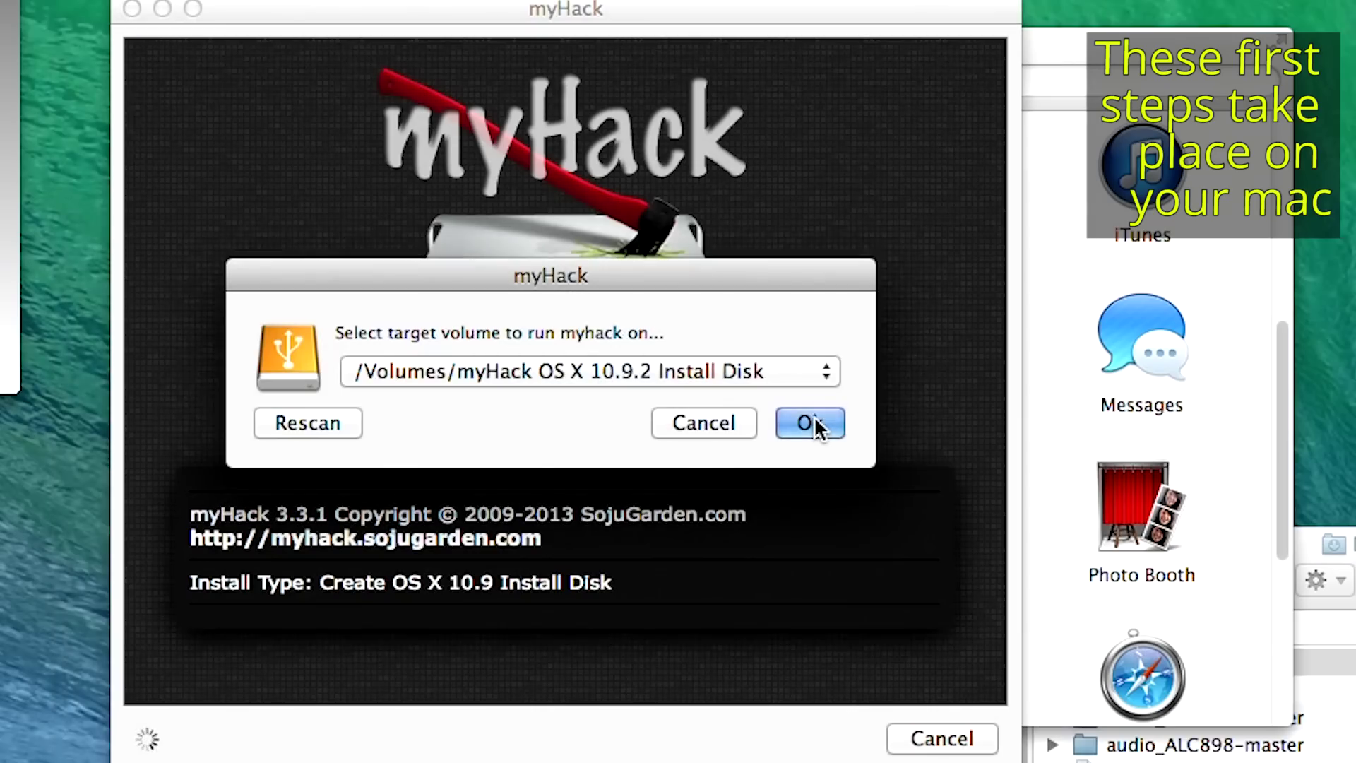
{"action": "left_click", "coordinate": [826, 375]}
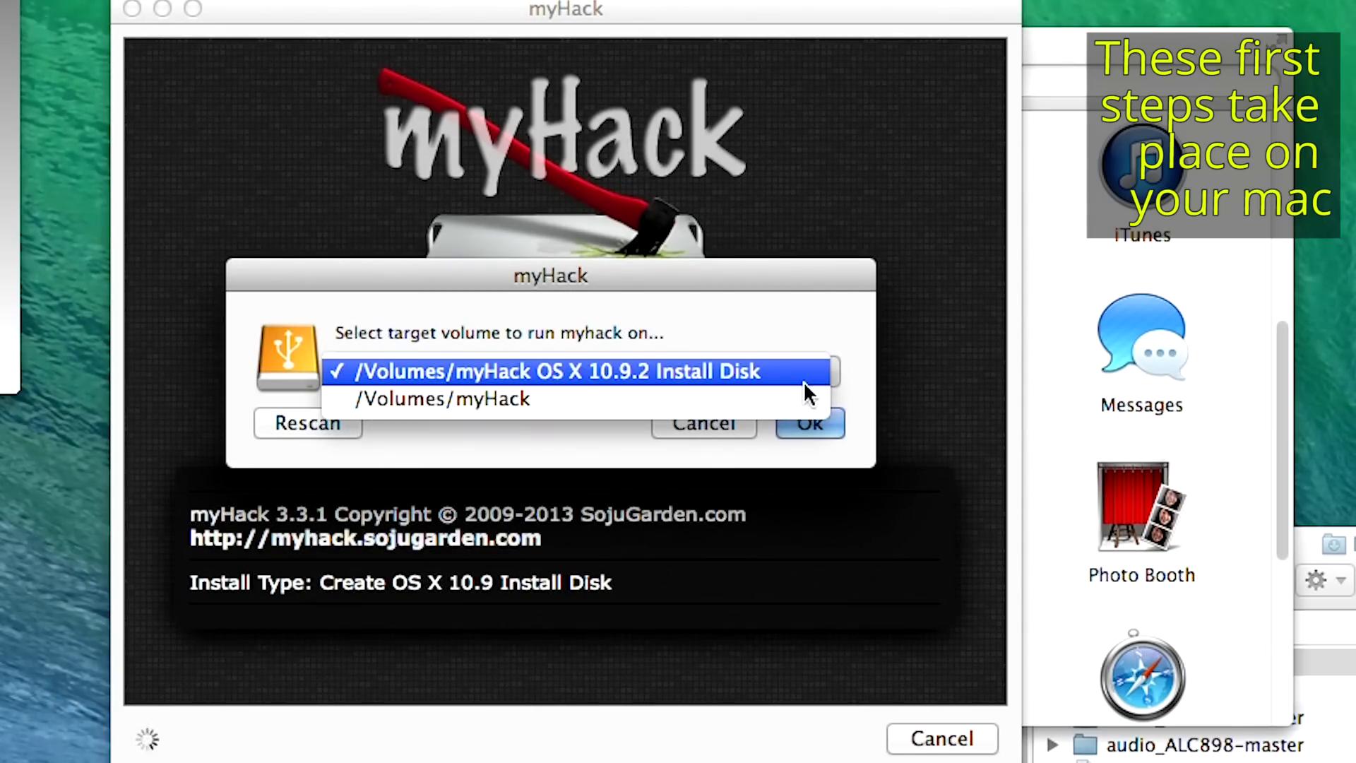
{"action": "left_click", "coordinate": [784, 376]}
{"action": "left_click", "coordinate": [811, 423]}
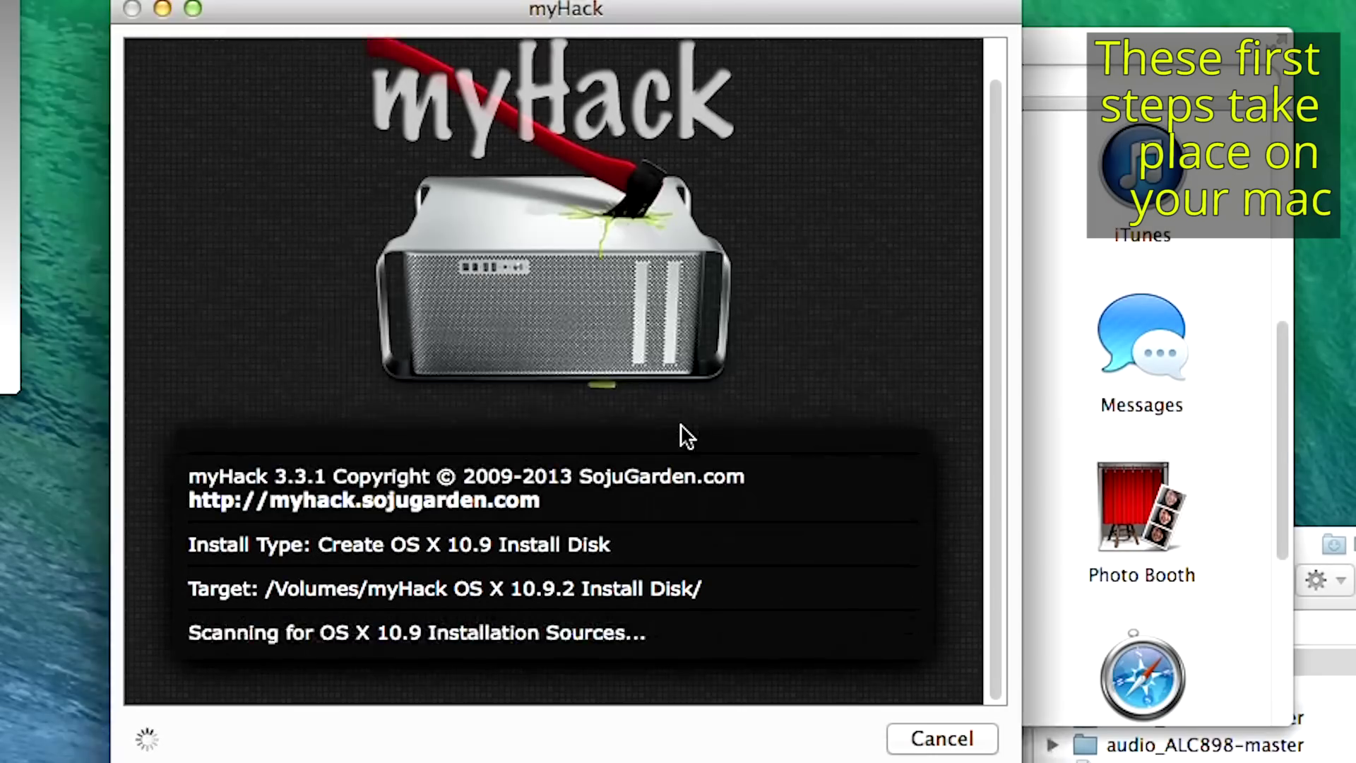
Step: Use Install OS X Mavericks.app as the source and decline MBR patching
{"action": "left_click", "coordinate": [664, 422]}
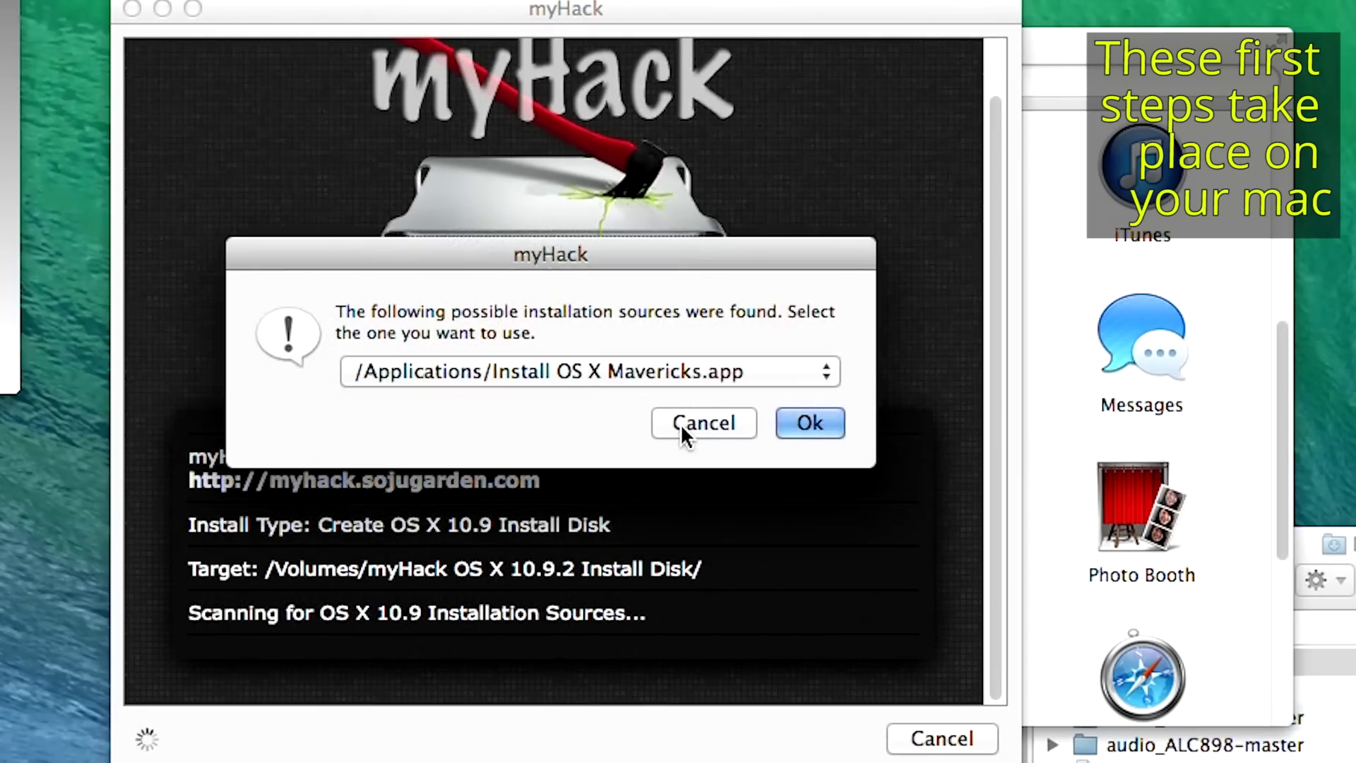
{"action": "left_click", "coordinate": [812, 426]}
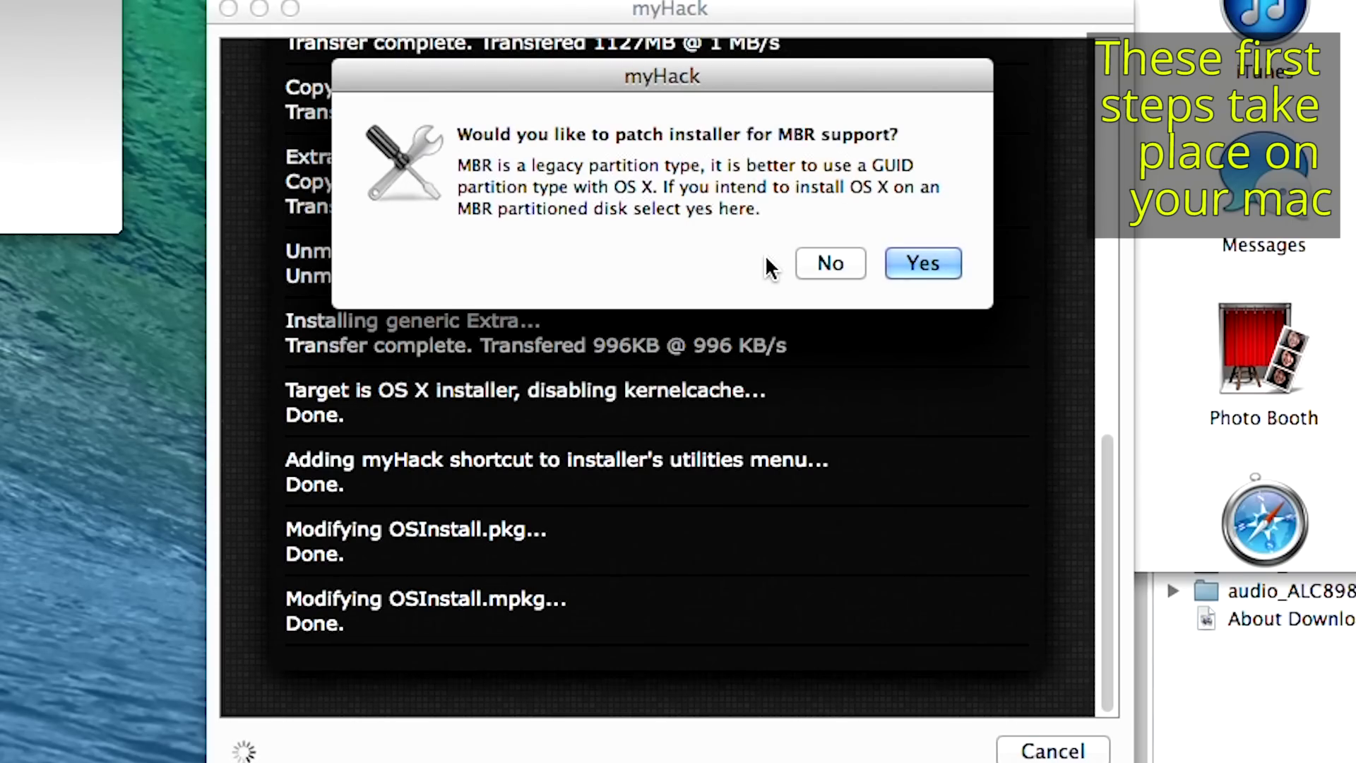
{"action": "left_click", "coordinate": [811, 269]}
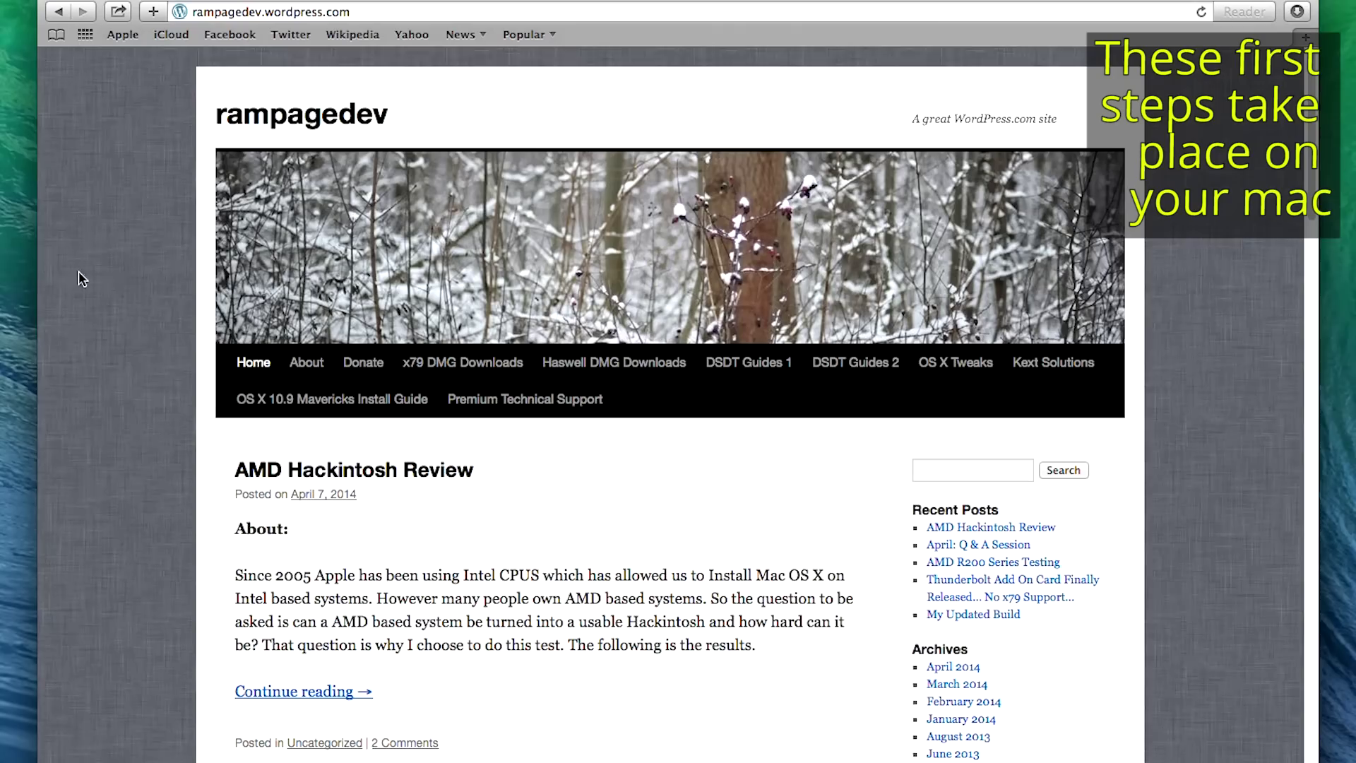
Step: Open the Gigabyte x79 DSDT downloads page and scroll to the motherboard's entry
{"action": "mouse_move", "coordinate": [416, 380]}
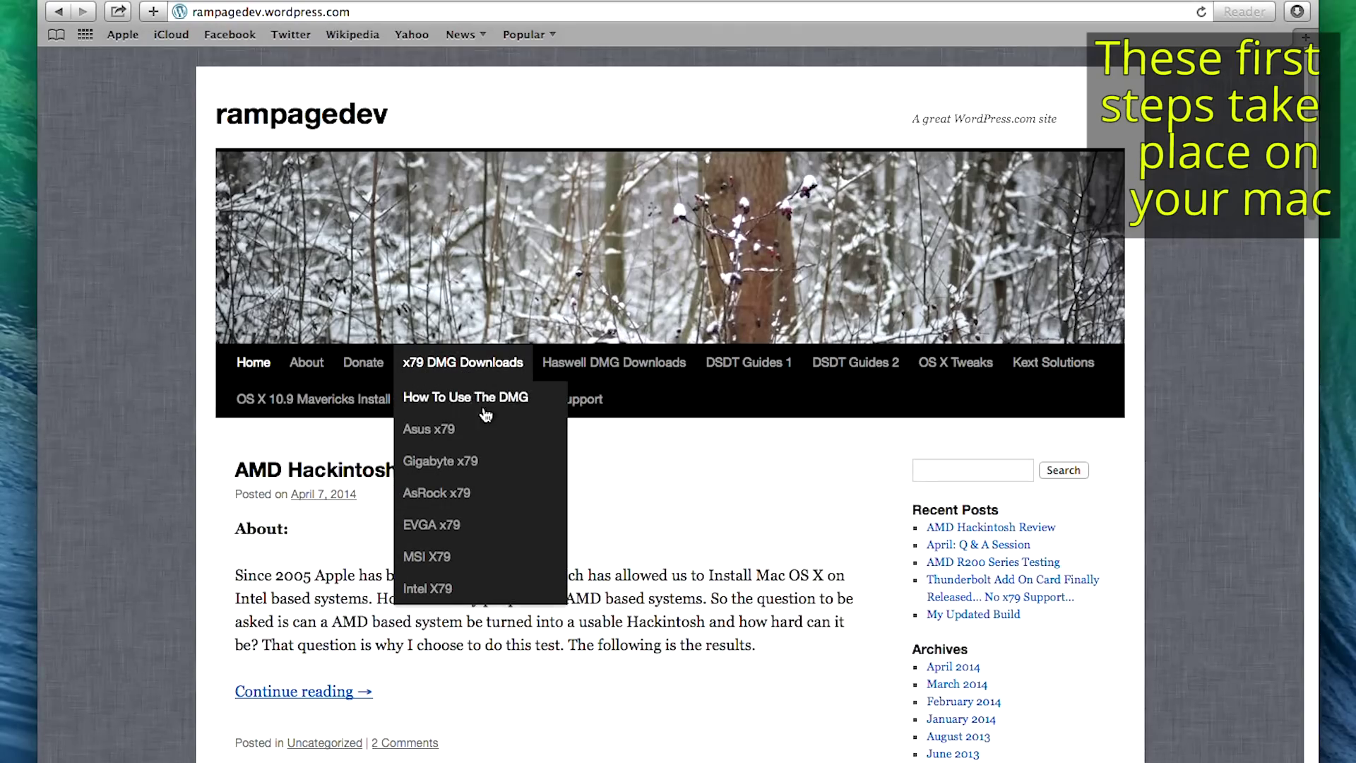
{"action": "left_click", "coordinate": [507, 465]}
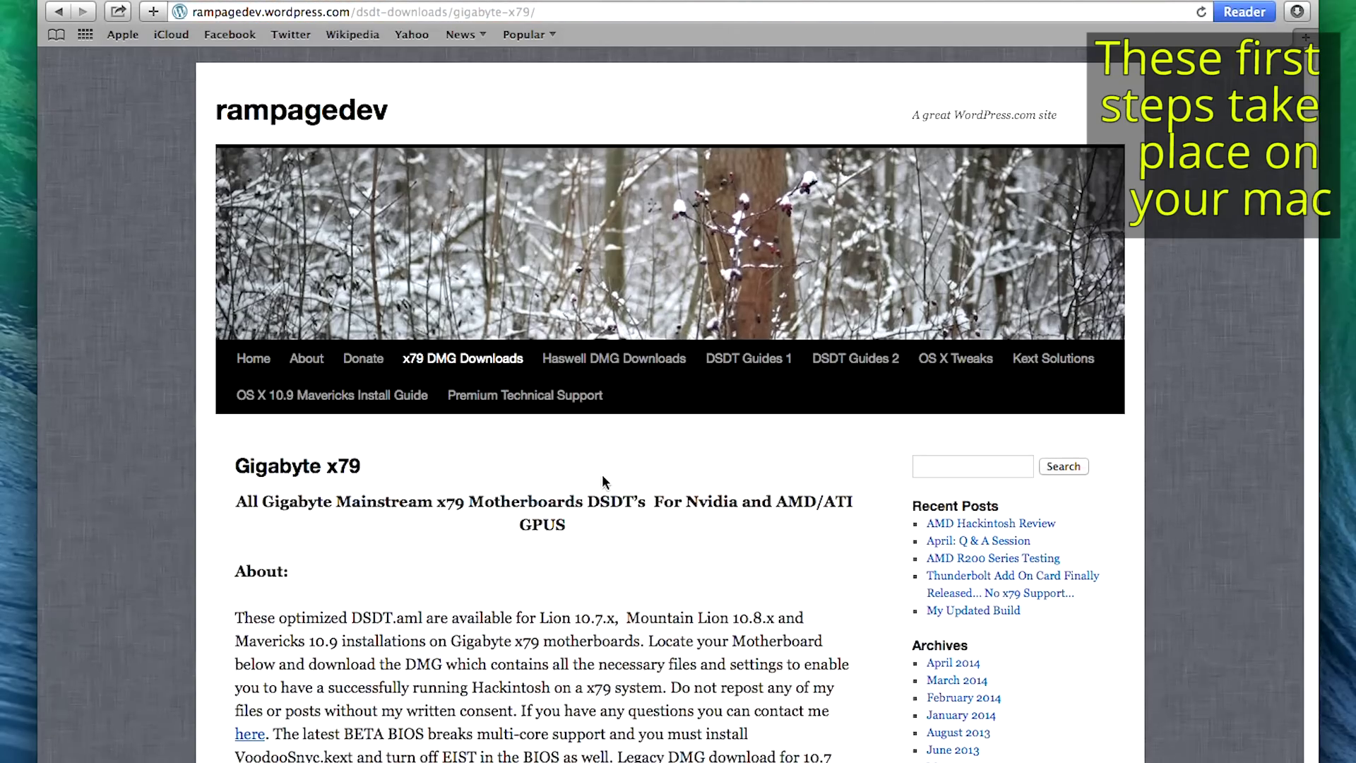
{"action": "scroll", "coordinate": [602, 475], "scroll_direction": "down", "scroll_amount": 8}
{"action": "scroll", "coordinate": [603, 478], "scroll_direction": "down", "scroll_amount": 8}
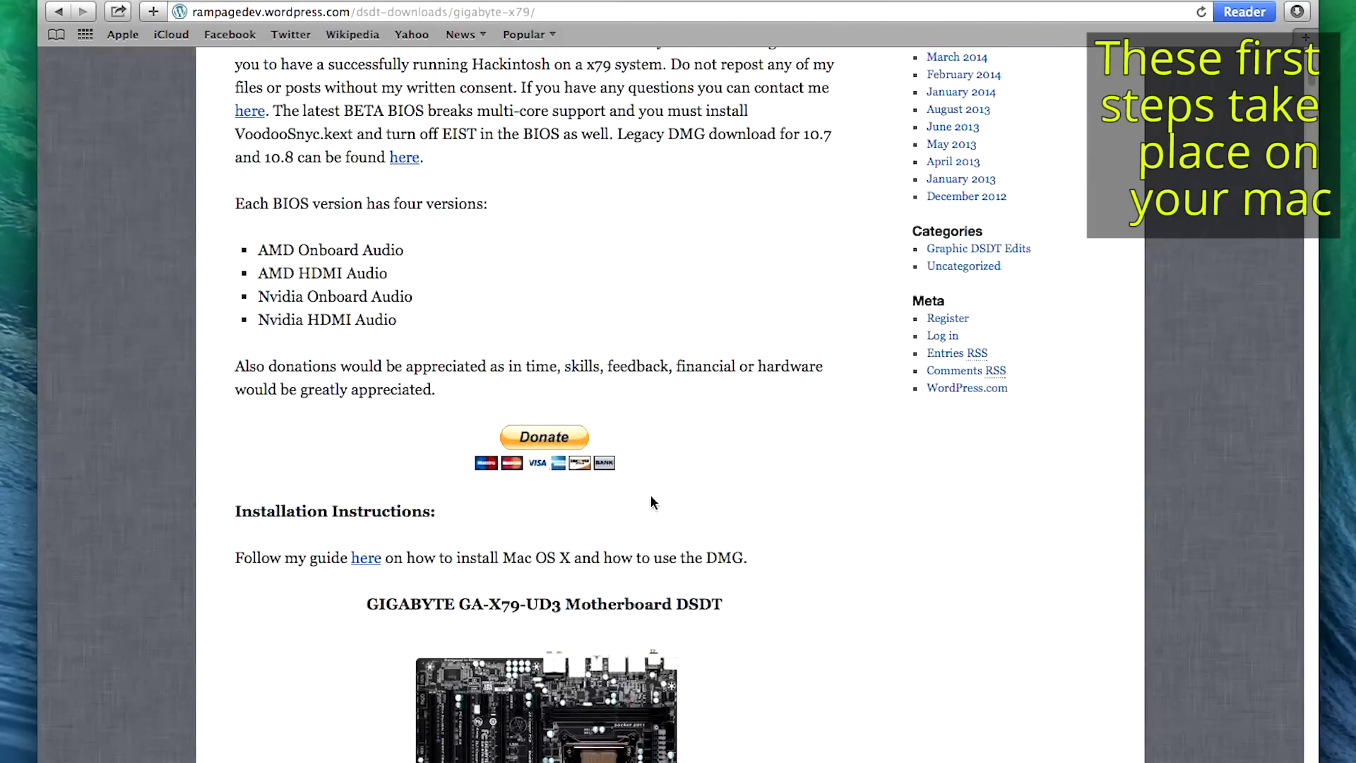
{"action": "scroll", "coordinate": [755, 541], "scroll_direction": "down", "scroll_amount": 6}
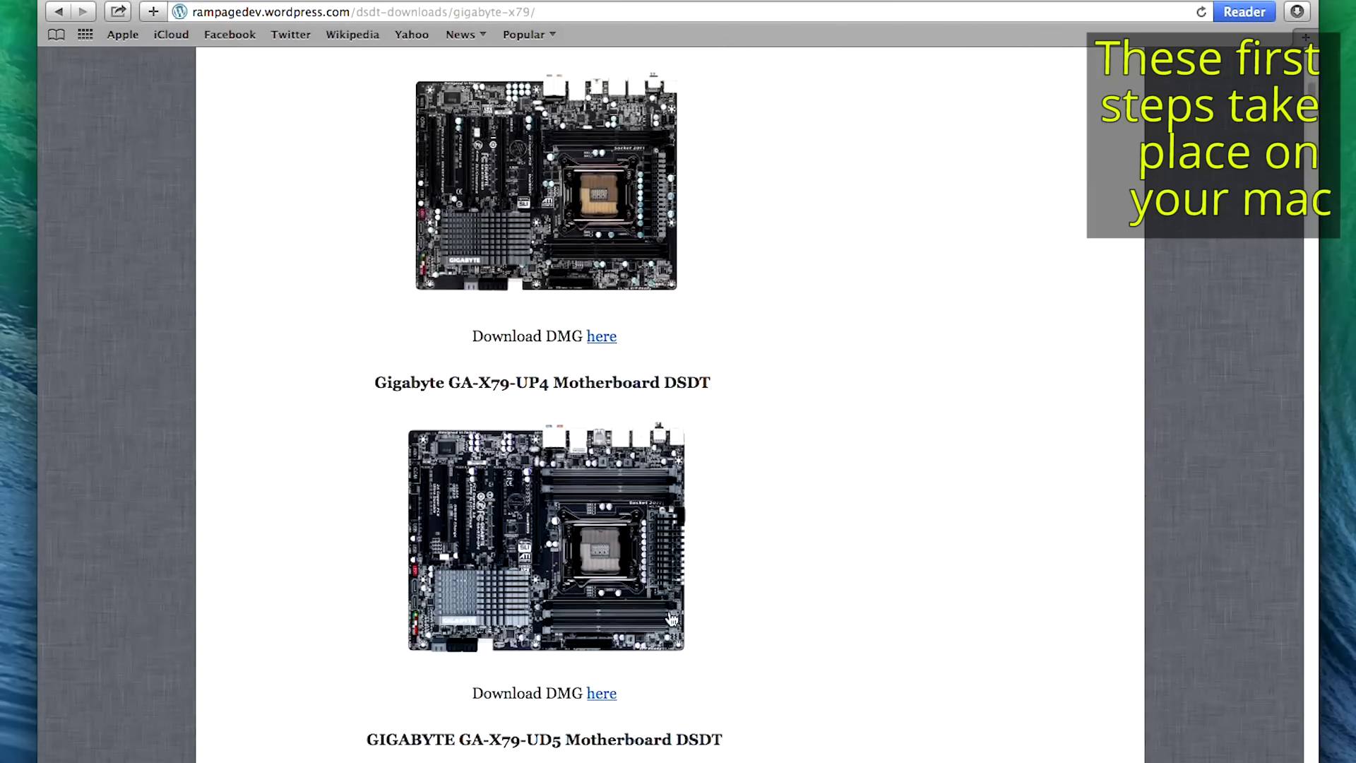
Step: Download the board's DSDT DMG and copy X79 DSDT.dmg onto the Flash Drive
{"action": "left_click", "coordinate": [603, 695]}
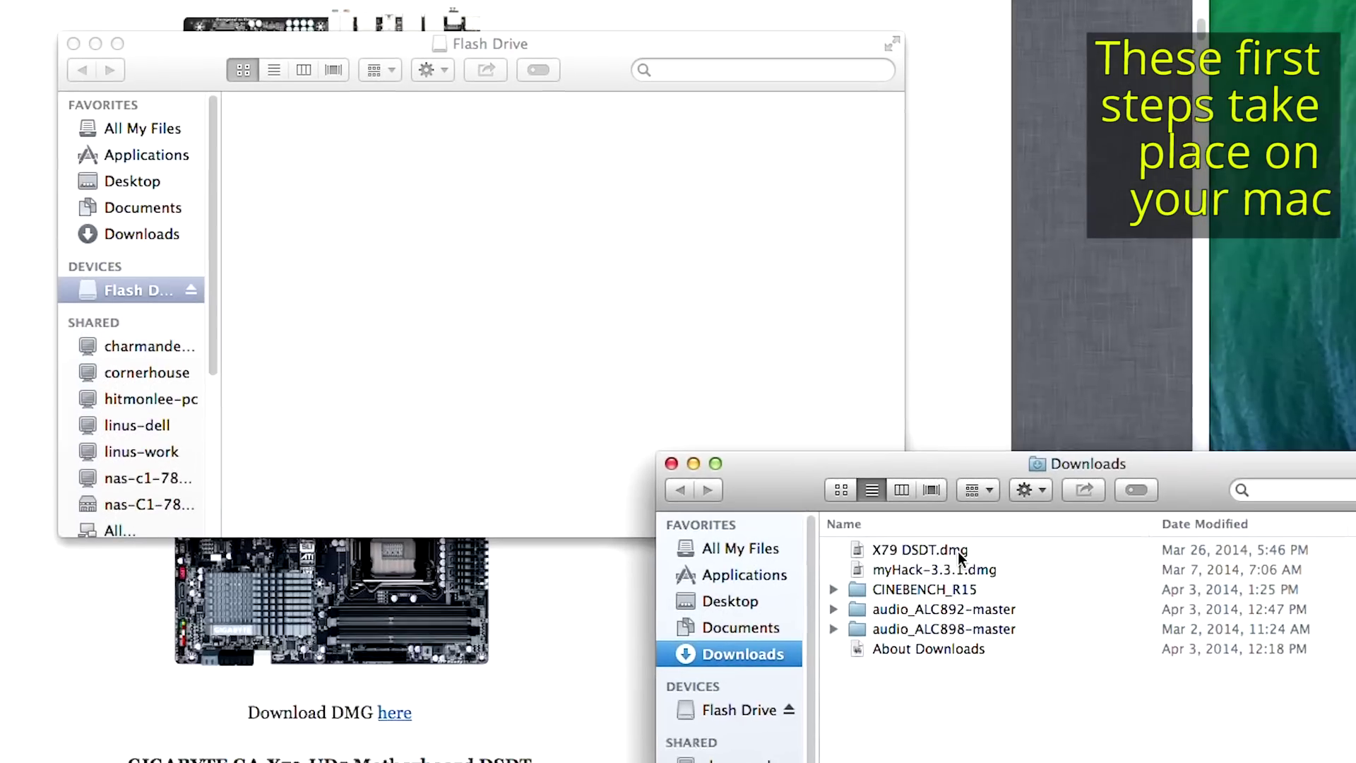
{"action": "left_click_drag", "start_coordinate": [984, 435], "coordinate": [877, 361]}
{"action": "left_click_drag", "start_coordinate": [786, 435], "coordinate": [488, 253]}
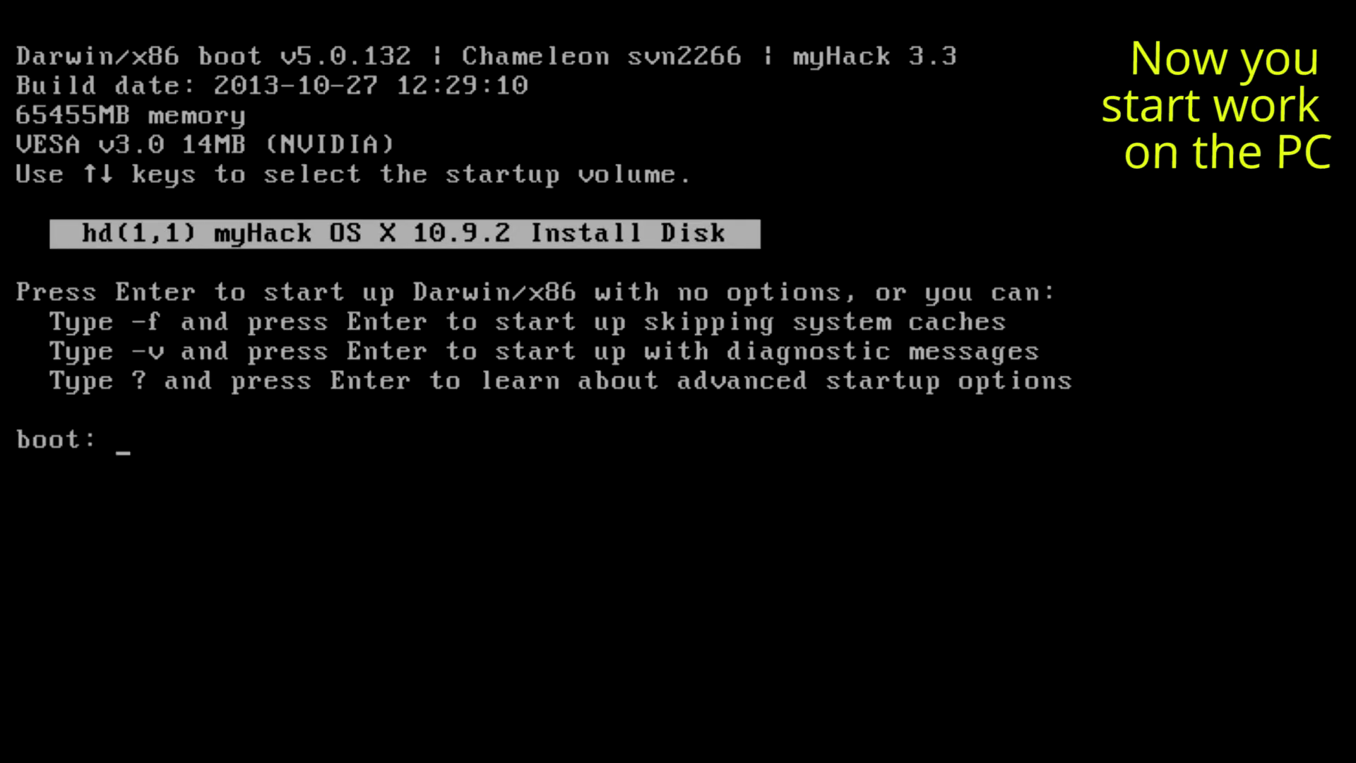
Step: Boot the install disk with -v cpus=1 npci=0x2000 GraphicsEnabler=No and choose English as the language
{"action": "type", "text": "-v cpus=1"}
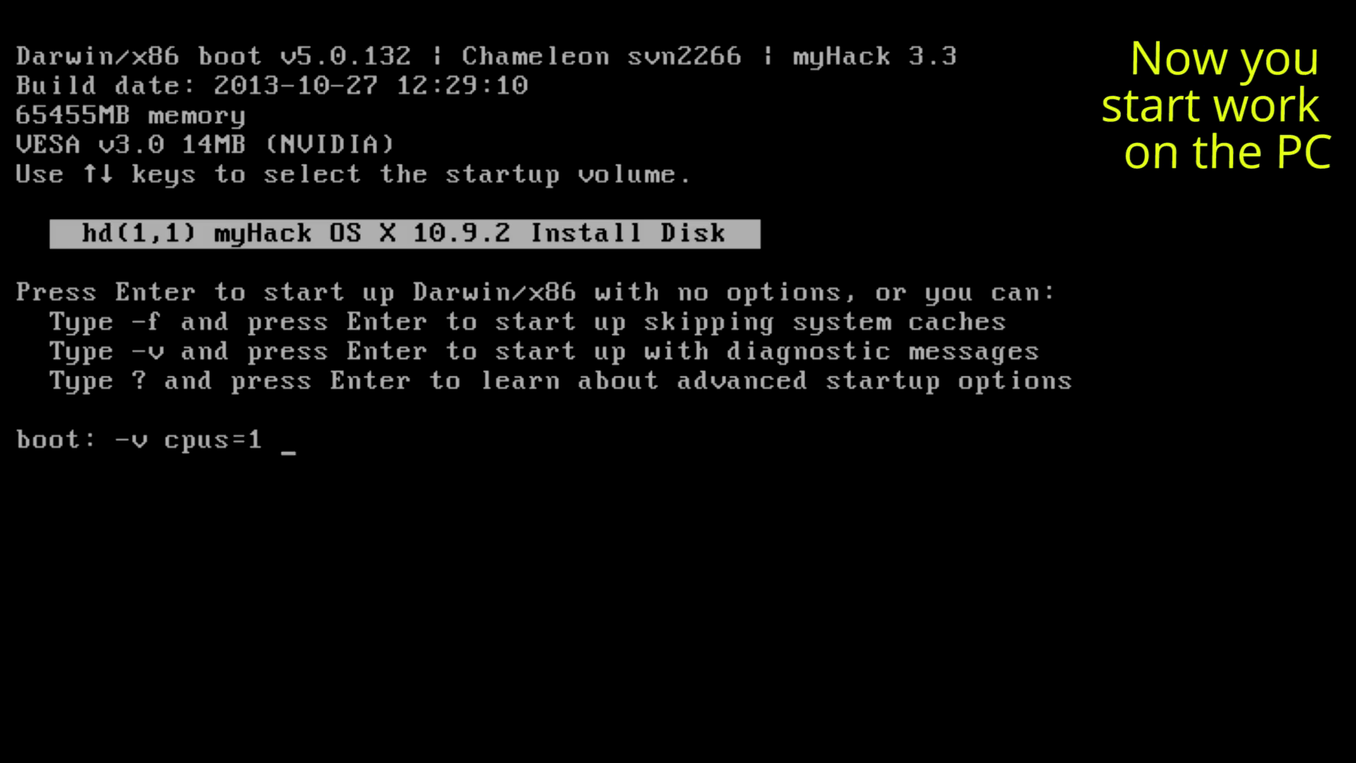
{"action": "type", "text": " npci=0x2000"}
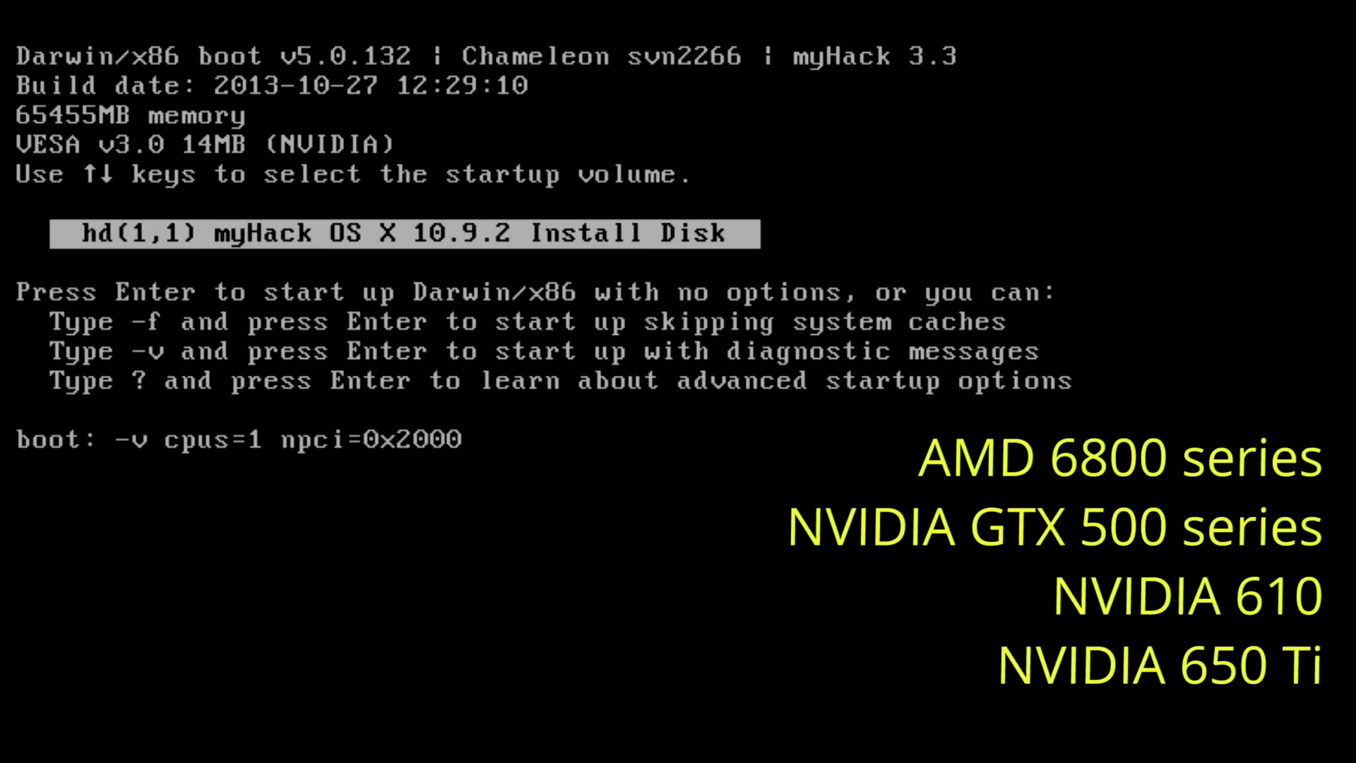
{"action": "type", "text": "GraphicsEna"}
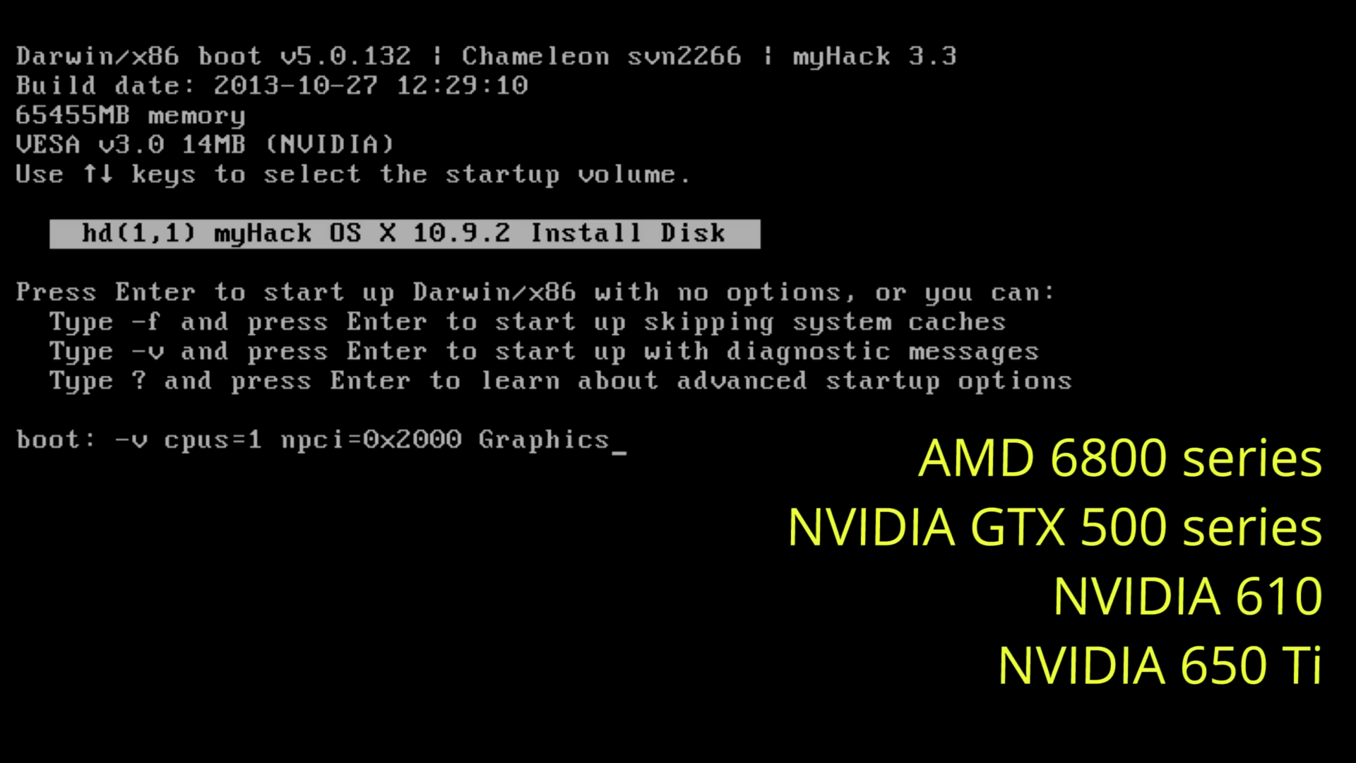
{"action": "type", "text": "bler=Yes"}
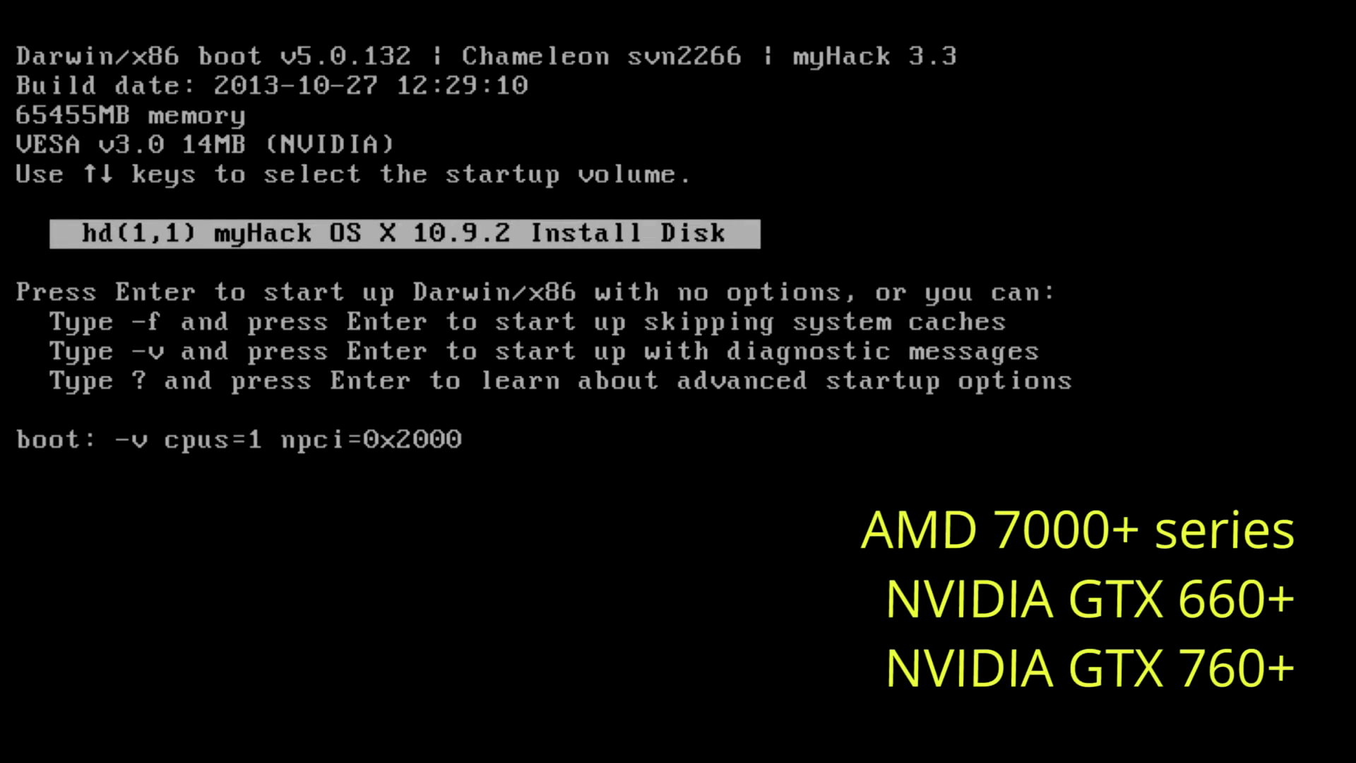
{"action": "type", "text": "GraphicsEnable"}
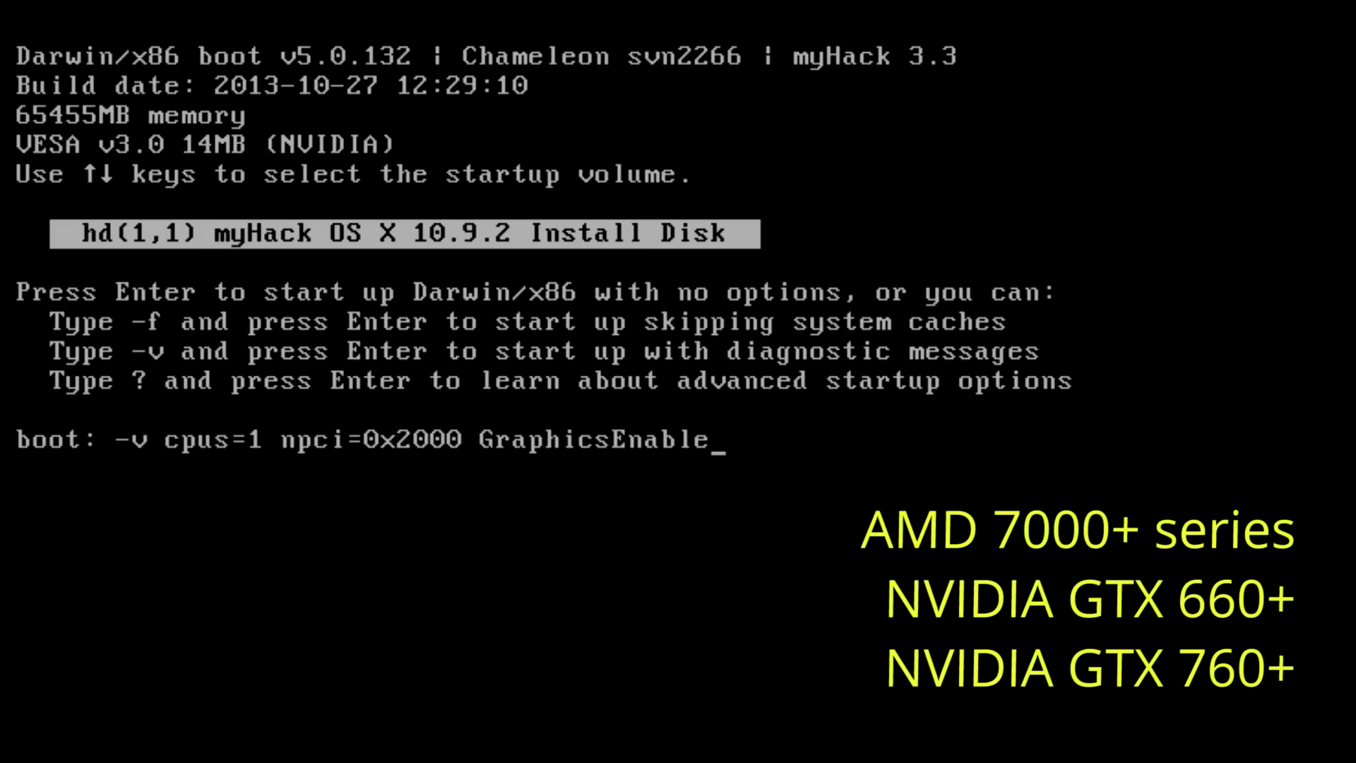
{"action": "type", "text": "r=No"}
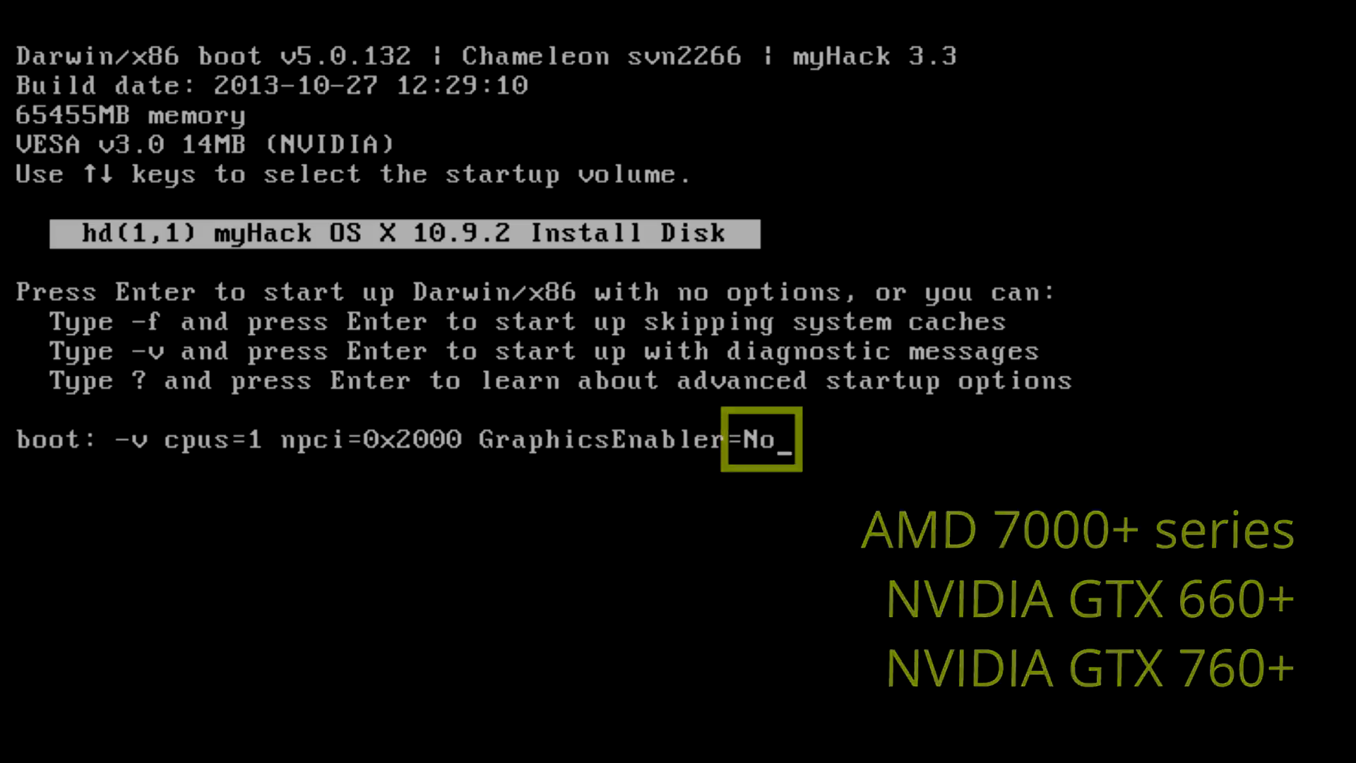
{"action": "key", "text": "Return"}
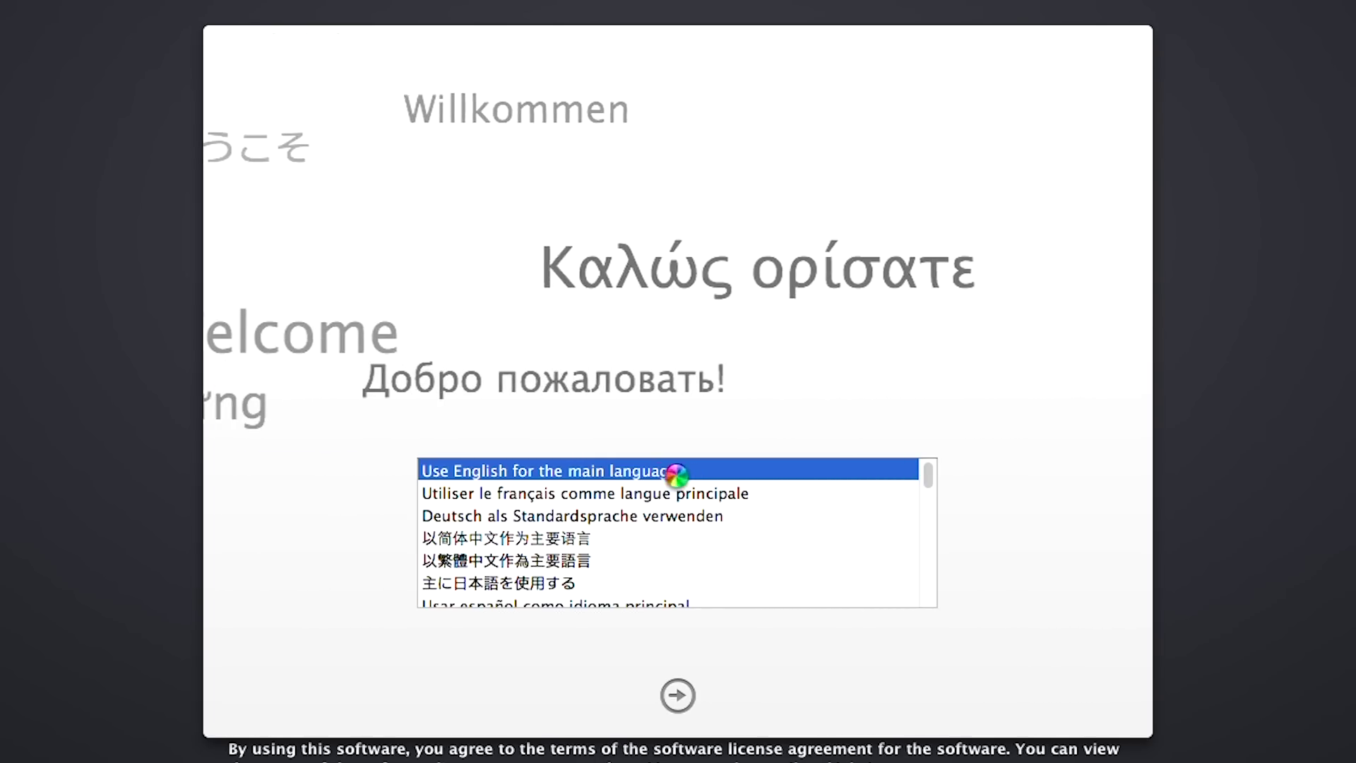
{"action": "left_click", "coordinate": [677, 696]}
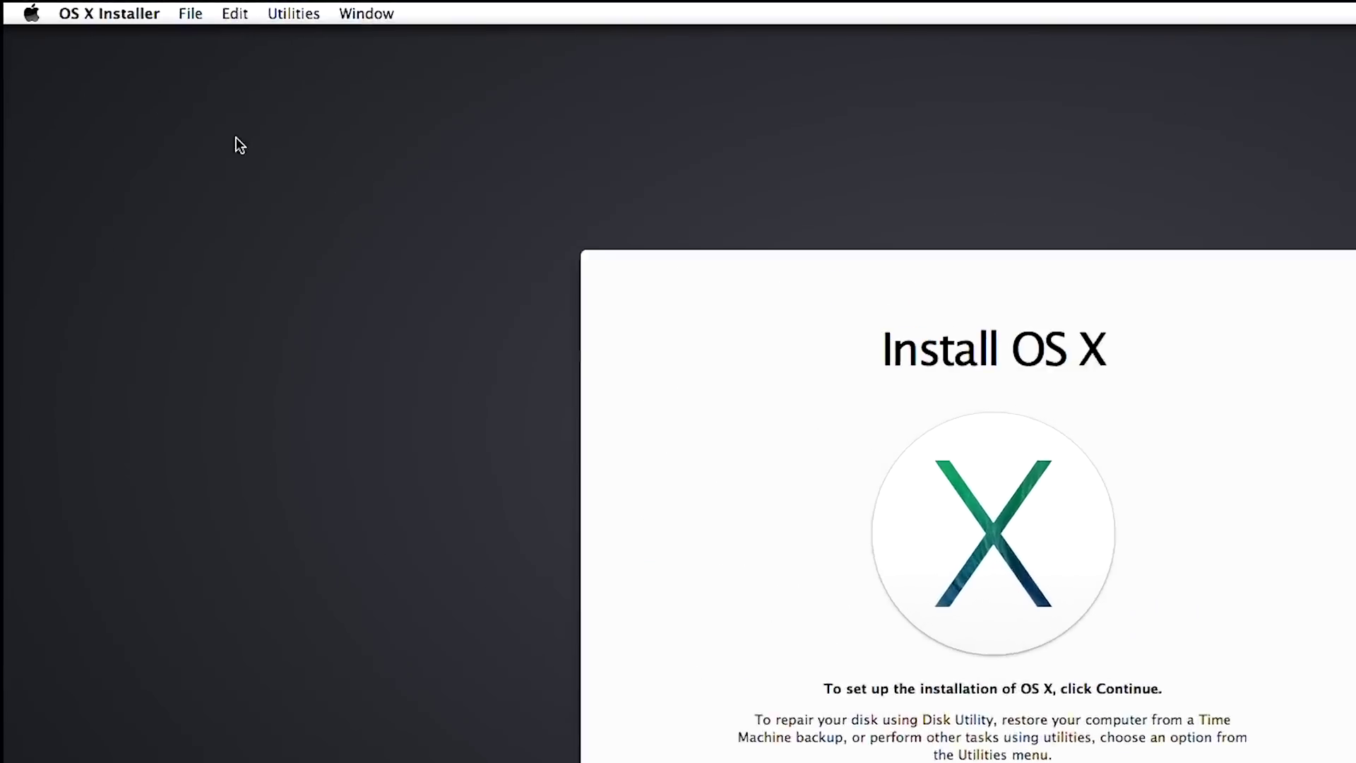
{"action": "left_click", "coordinate": [73, 8]}
Step: Launch Disk Utility and bring up the Erase options for the 500.11 GB Samsung SSD
{"action": "mouse_move", "coordinate": [181, 10]}
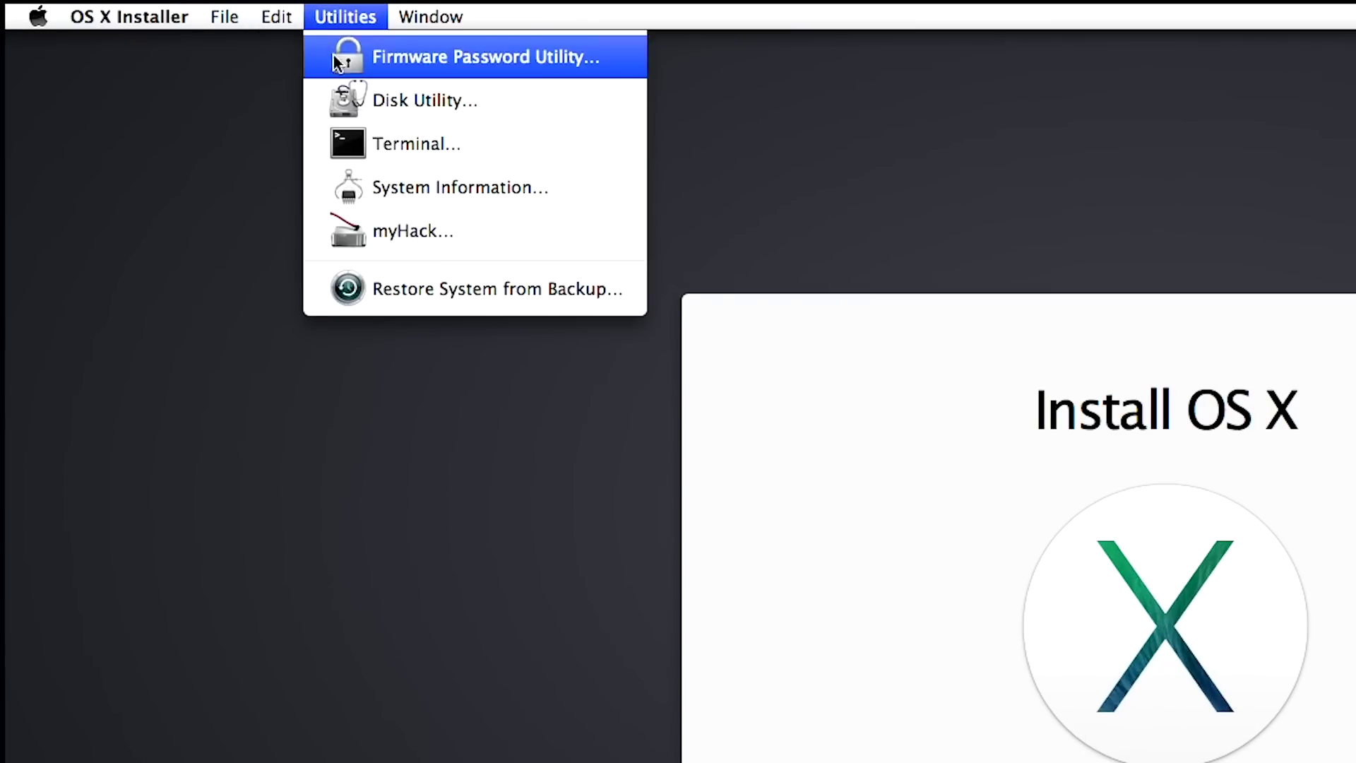
{"action": "left_click", "coordinate": [376, 99]}
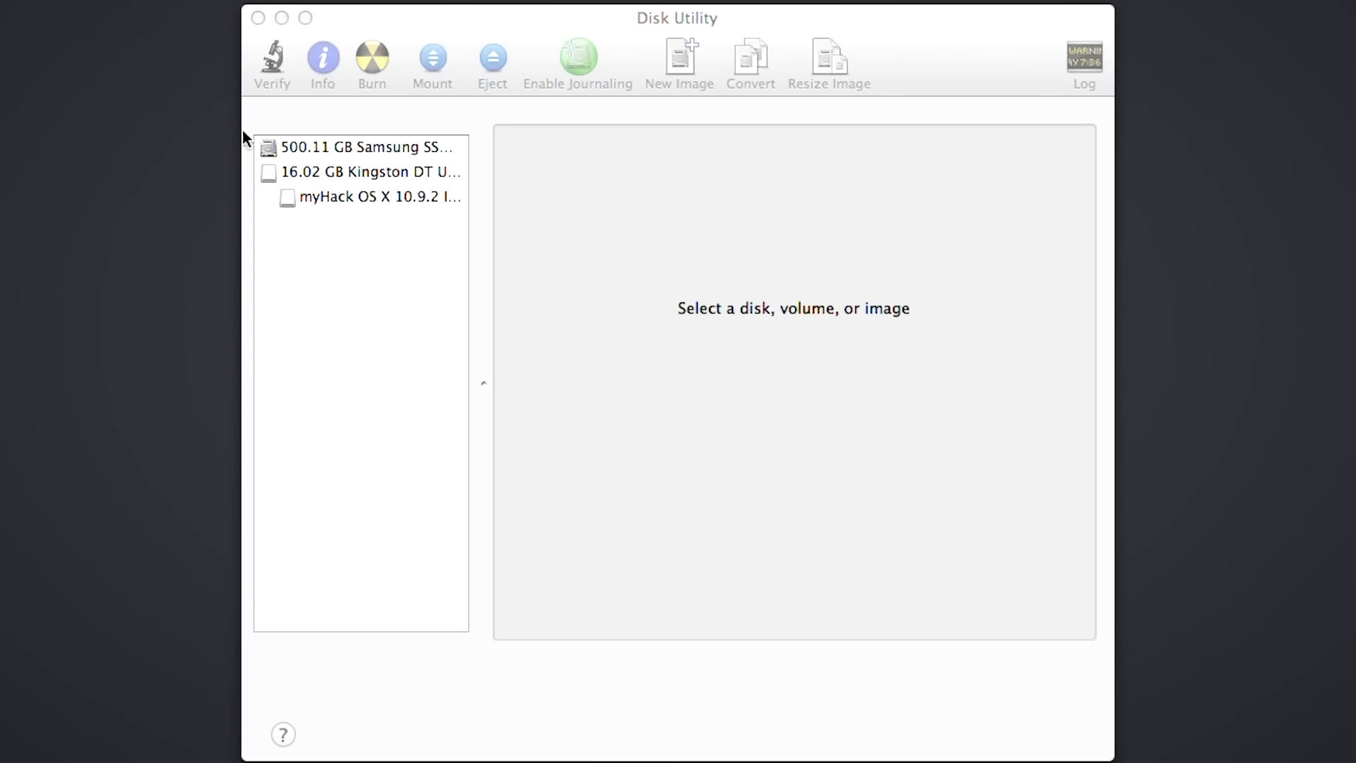
{"action": "left_click", "coordinate": [346, 155]}
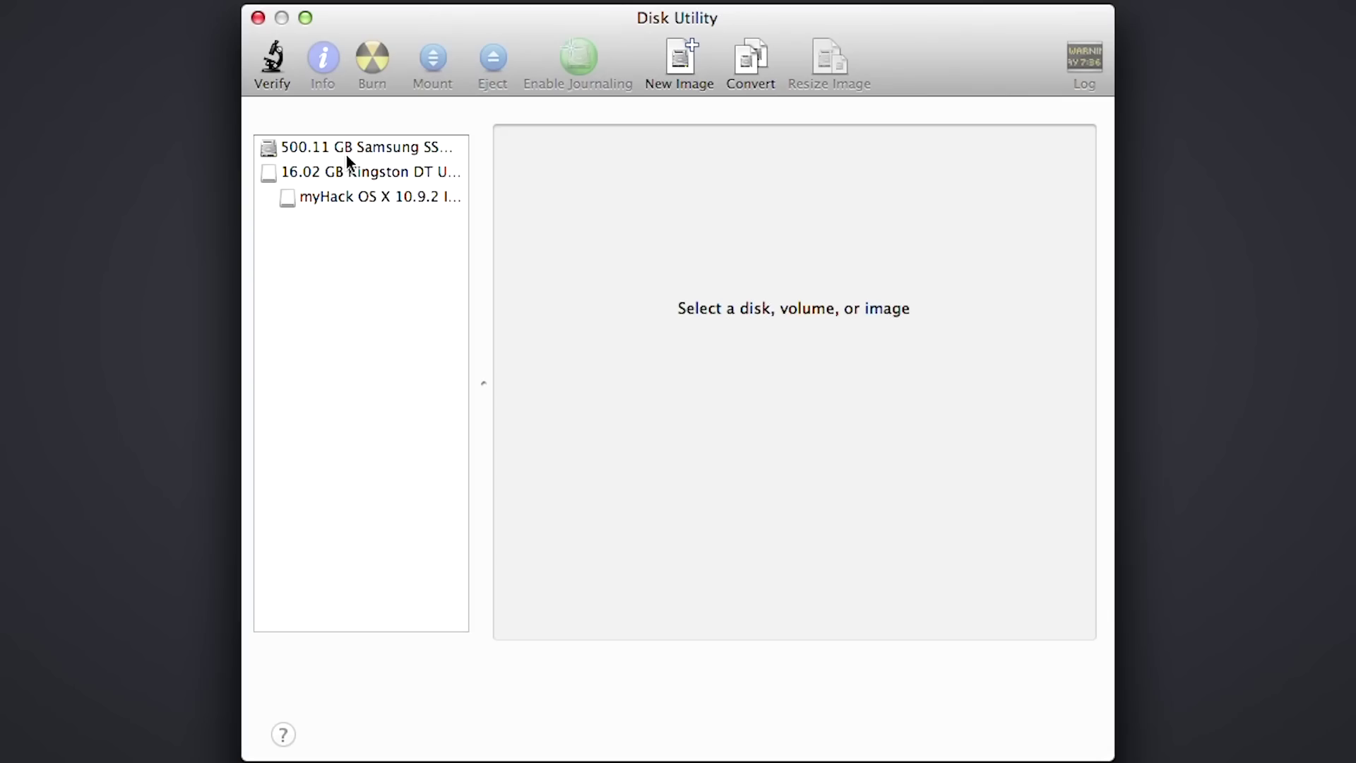
{"action": "left_click", "coordinate": [362, 150]}
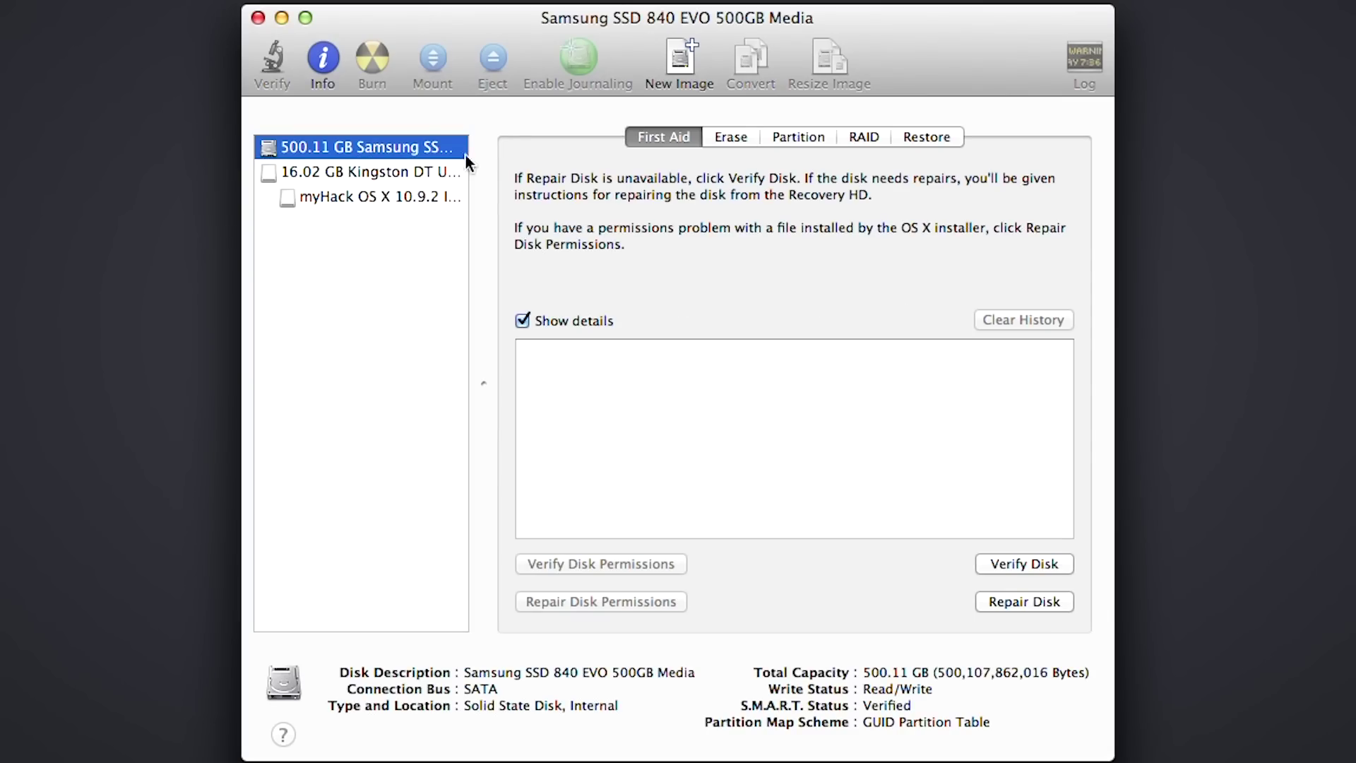
{"action": "left_click", "coordinate": [736, 142]}
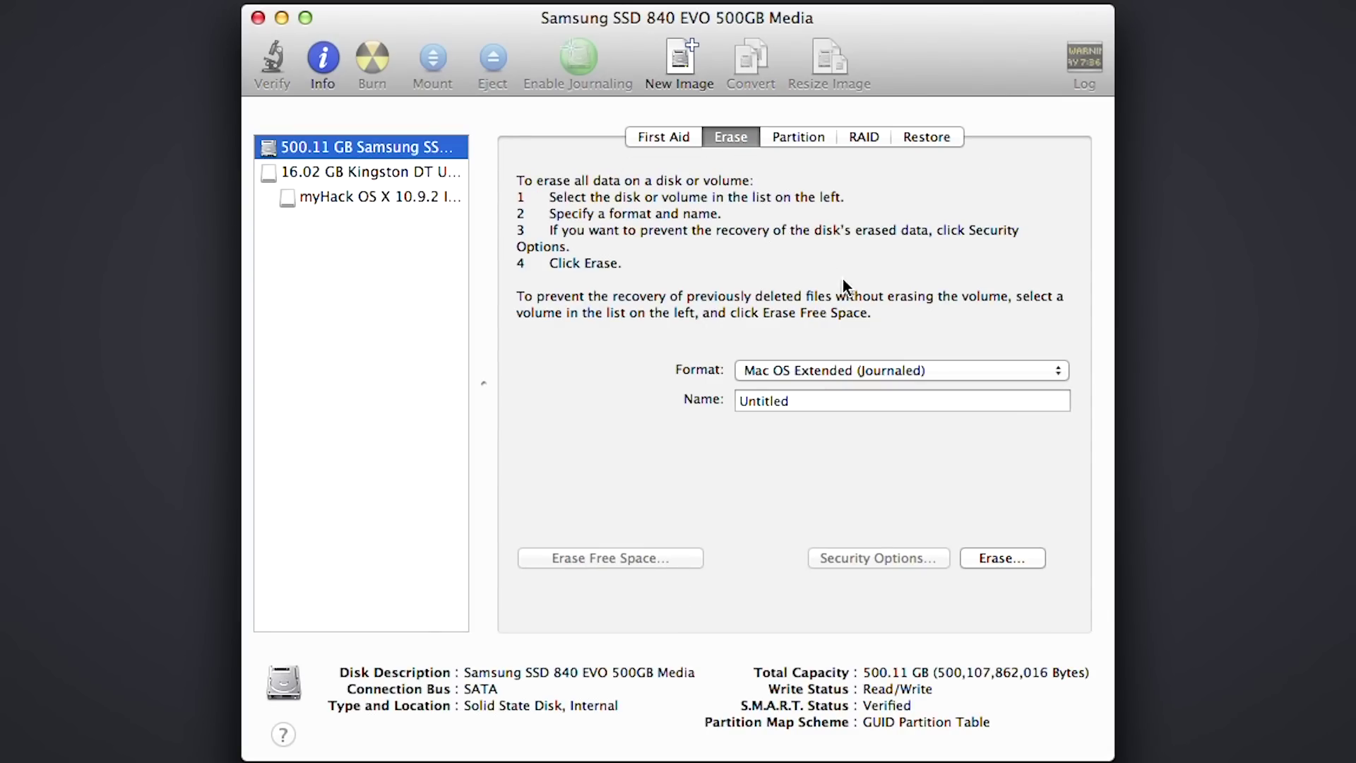
Step: Name the volume 'Mac Drive', confirm the erase, and close Disk Utility
{"action": "left_click_drag", "start_coordinate": [908, 400], "coordinate": [737, 388]}
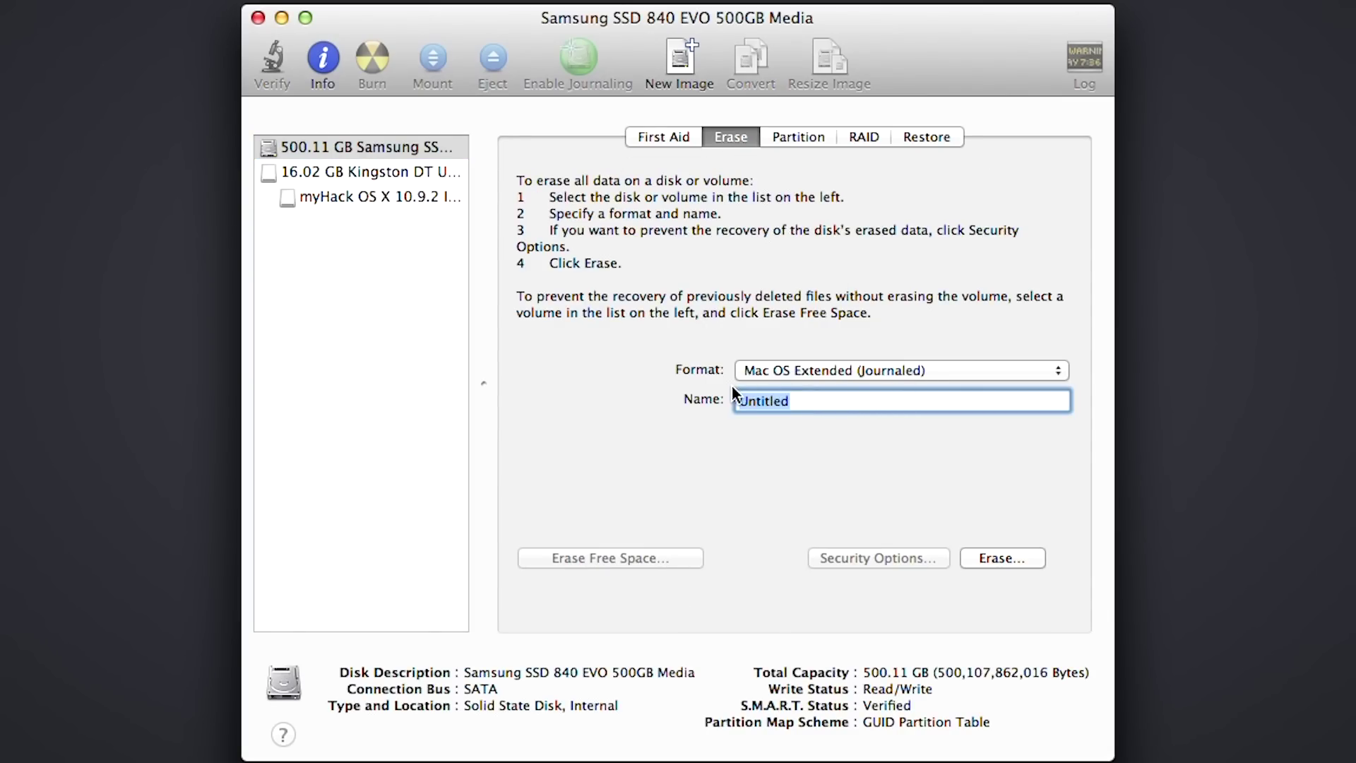
{"action": "type", "text": "Mac Drive"}
{"action": "left_click", "coordinate": [992, 558]}
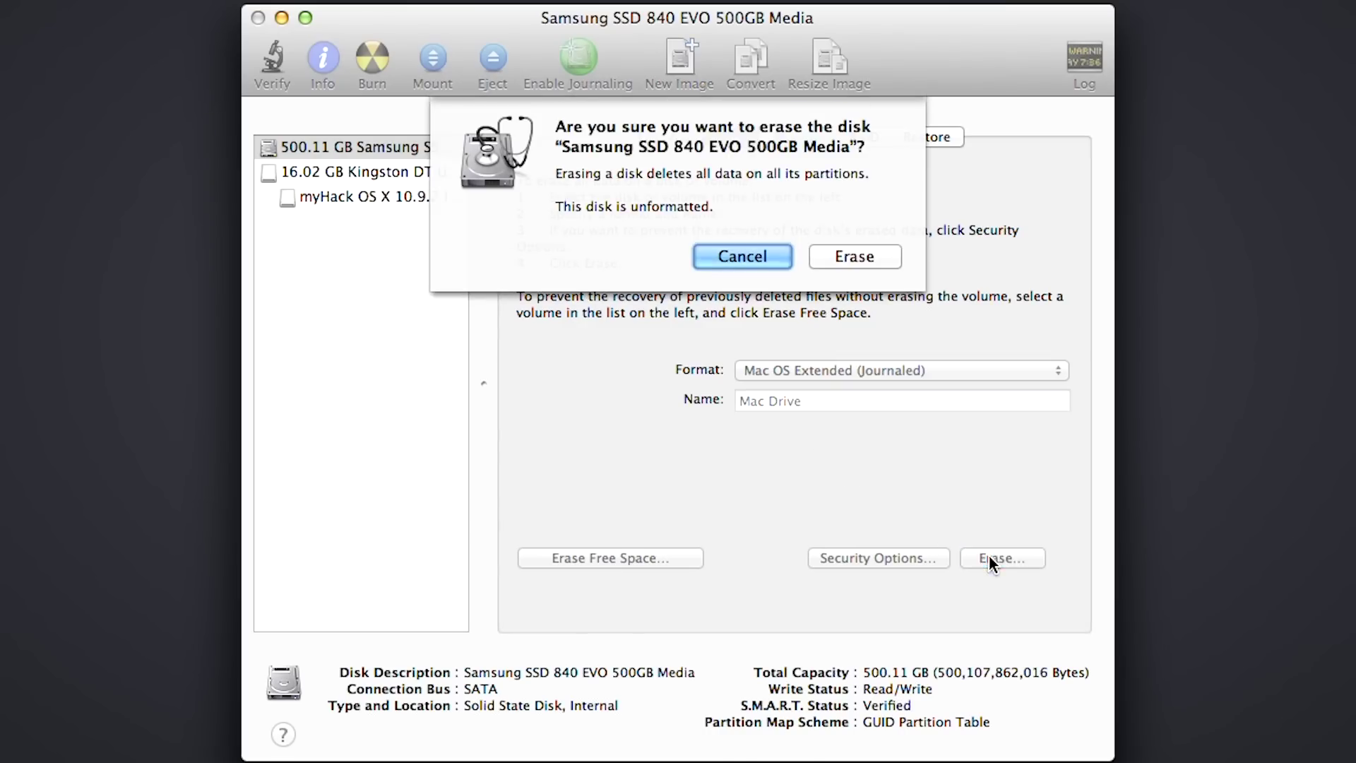
{"action": "left_click", "coordinate": [851, 256]}
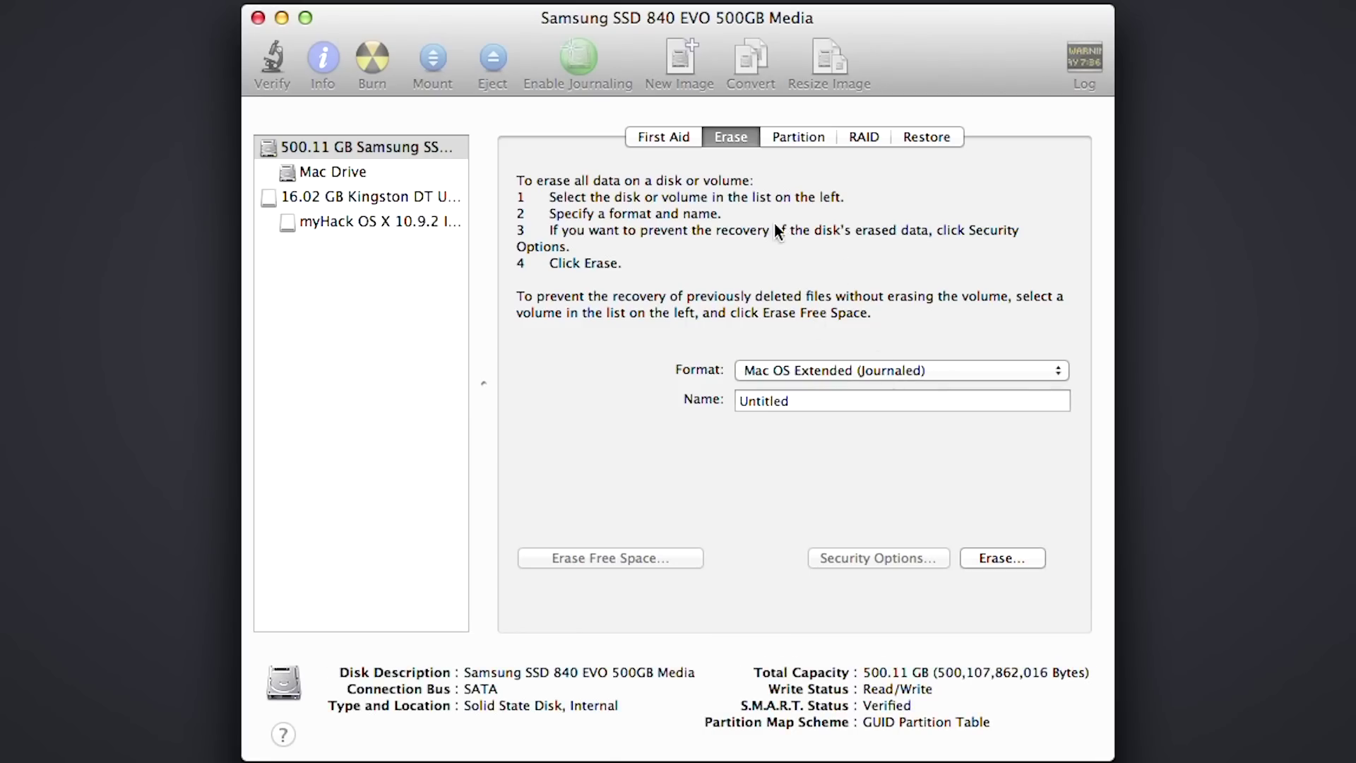
{"action": "left_click", "coordinate": [258, 18]}
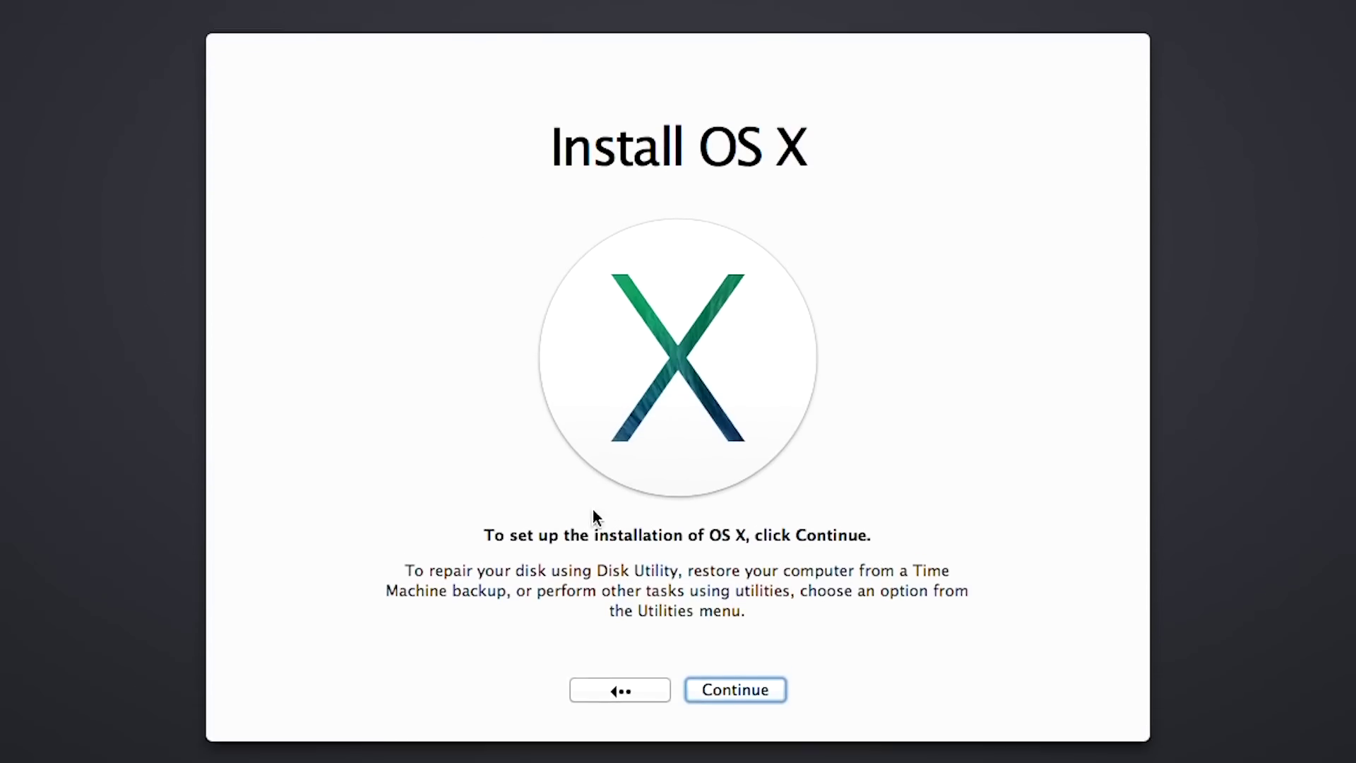
Step: Agree to the OS X licence and start the install onto Mac Drive
{"action": "left_click", "coordinate": [713, 681]}
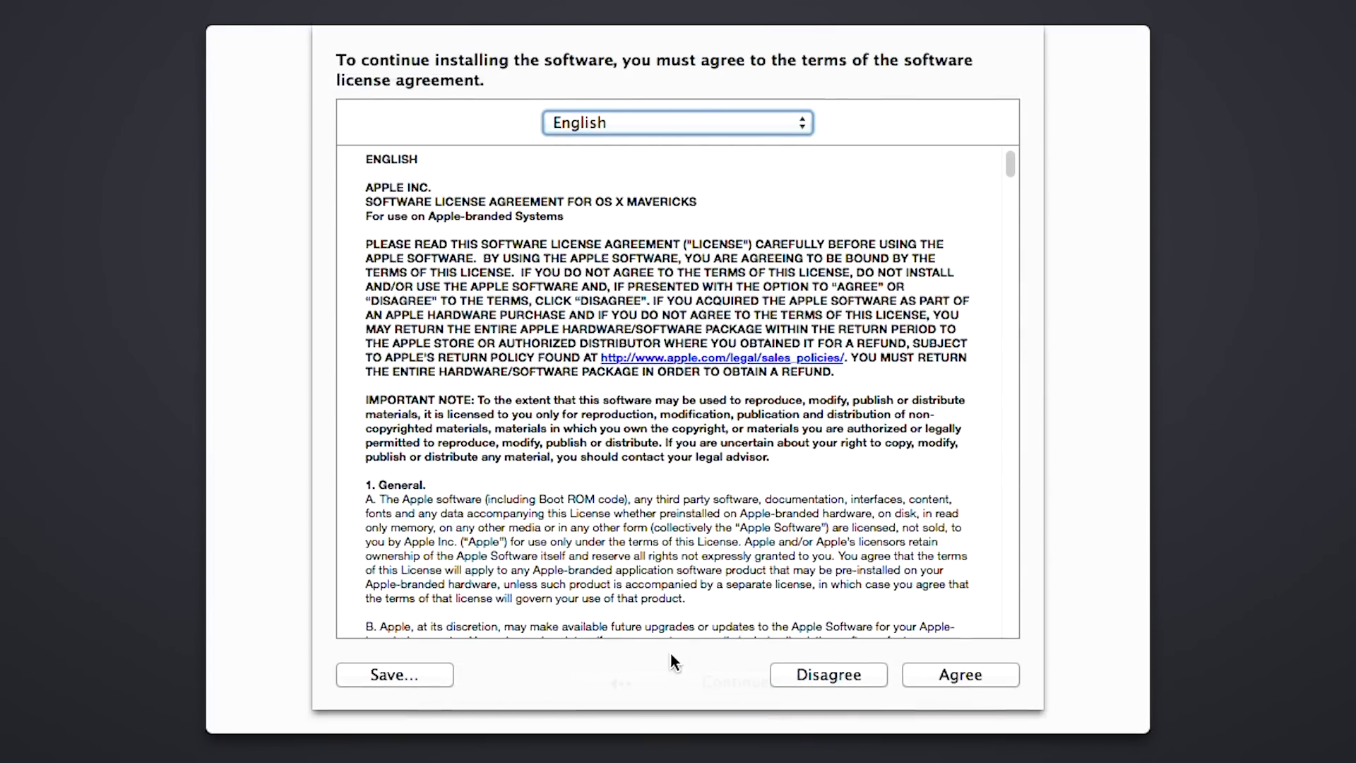
{"action": "left_click", "coordinate": [922, 680]}
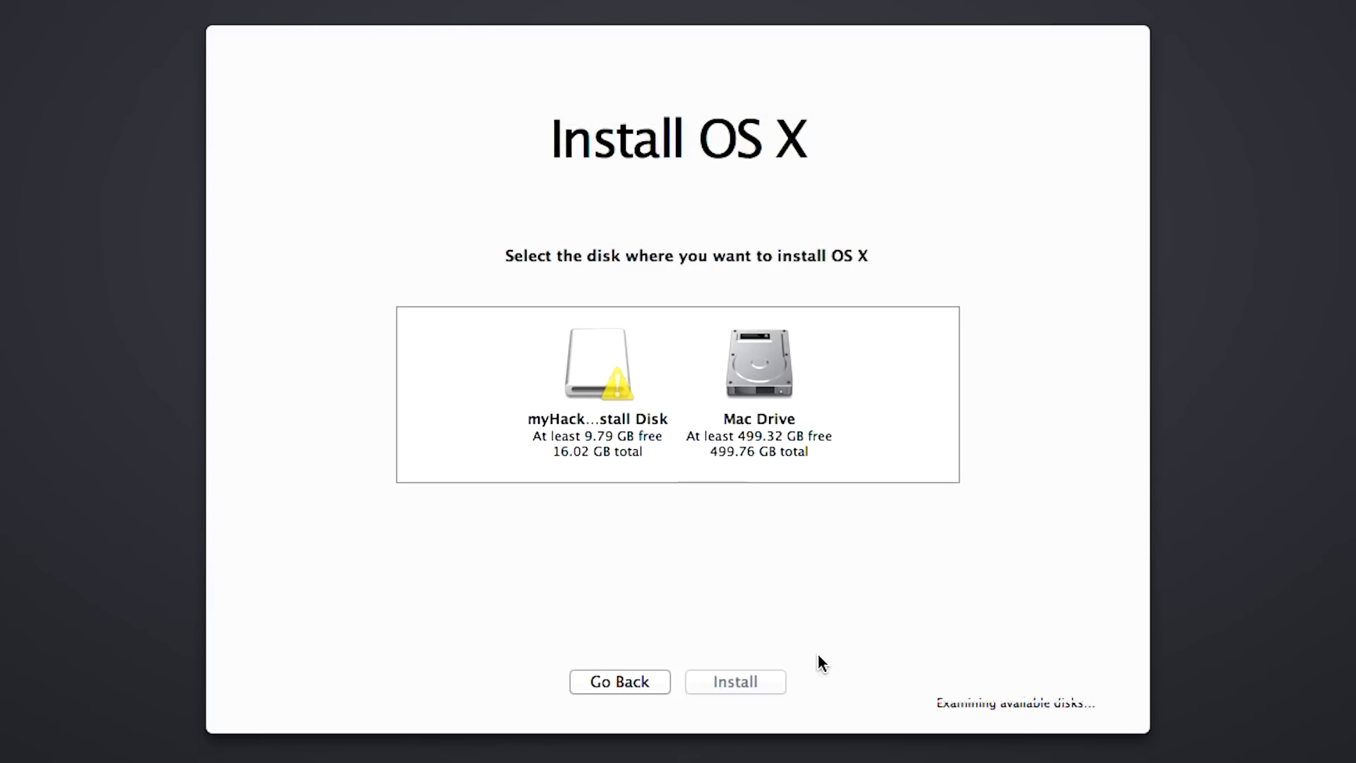
{"action": "left_click", "coordinate": [751, 410]}
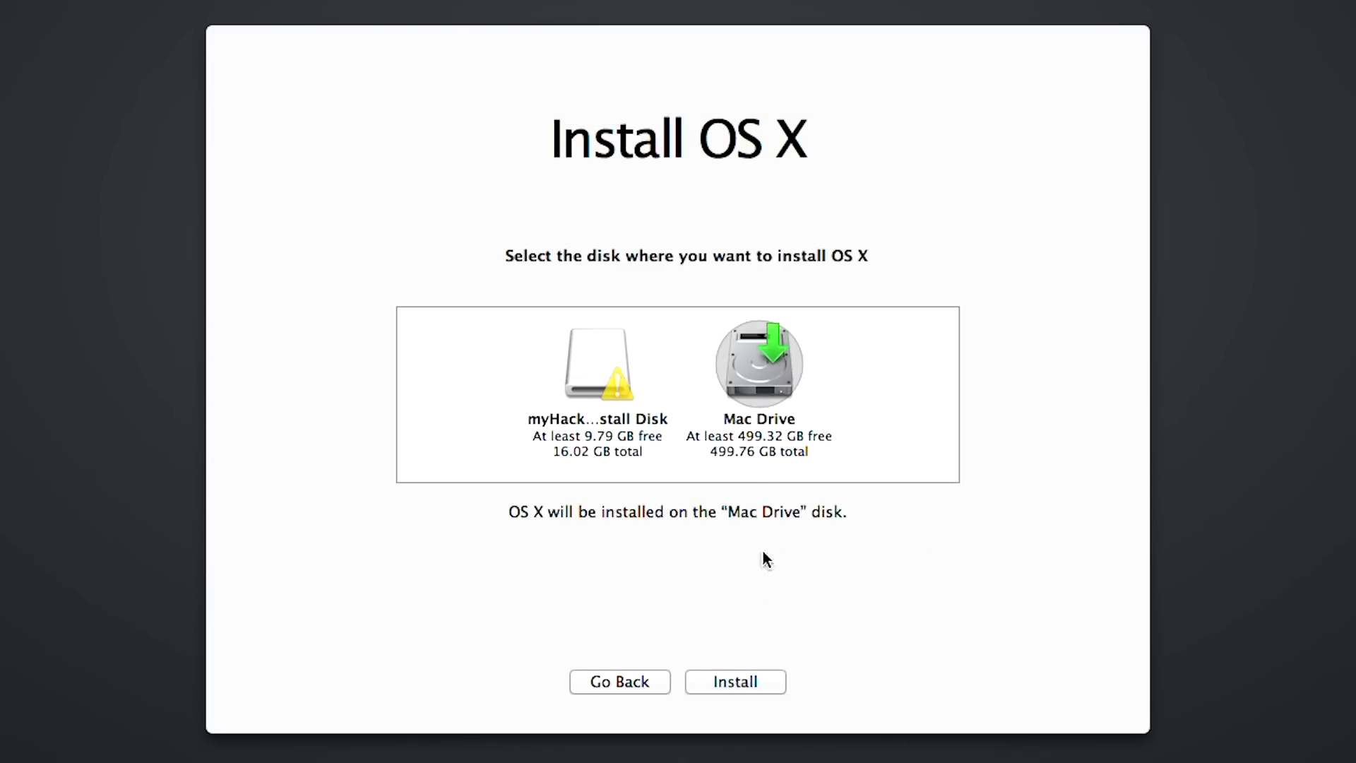
{"action": "left_click", "coordinate": [764, 678]}
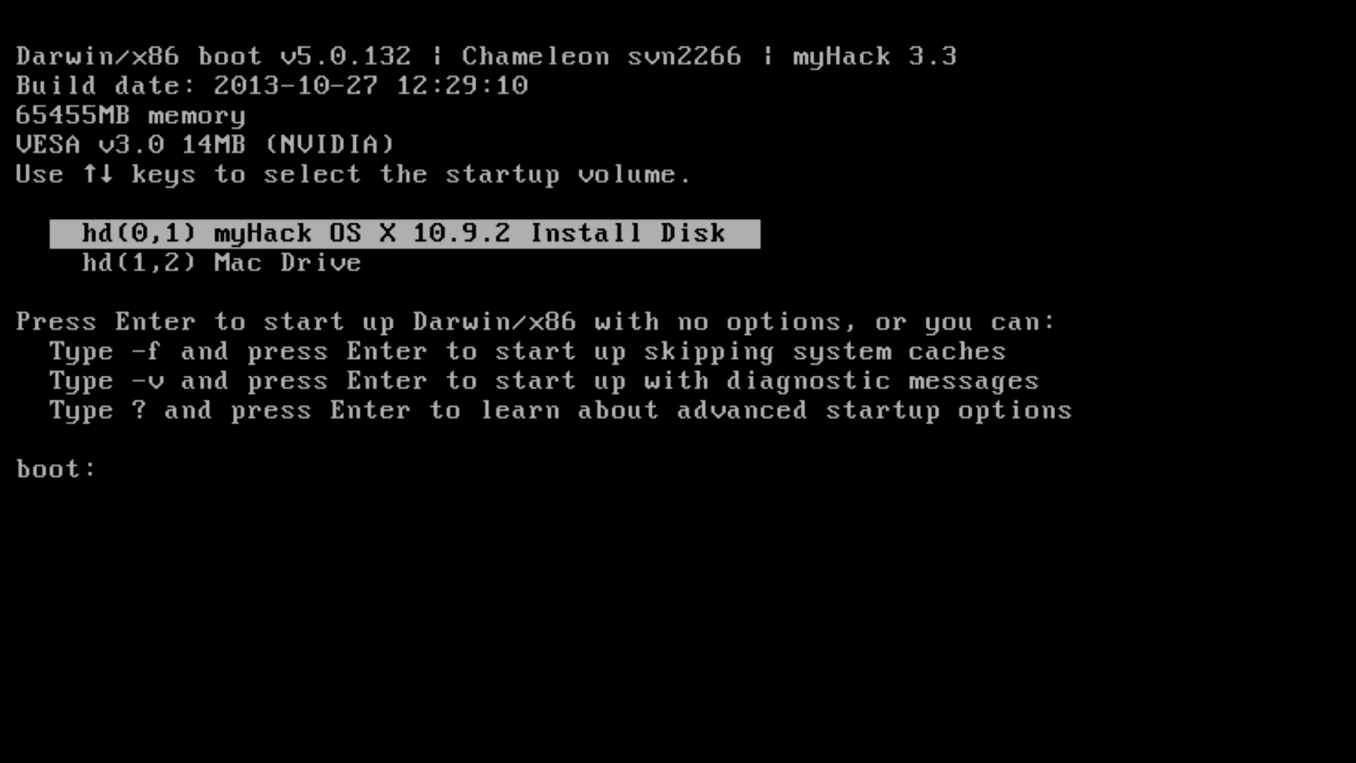
Step: Select Mac Drive in Chameleon and boot it with -v cpus=1 npci=0x2000 GraphicsEnabler=No
{"action": "key", "text": "Down"}
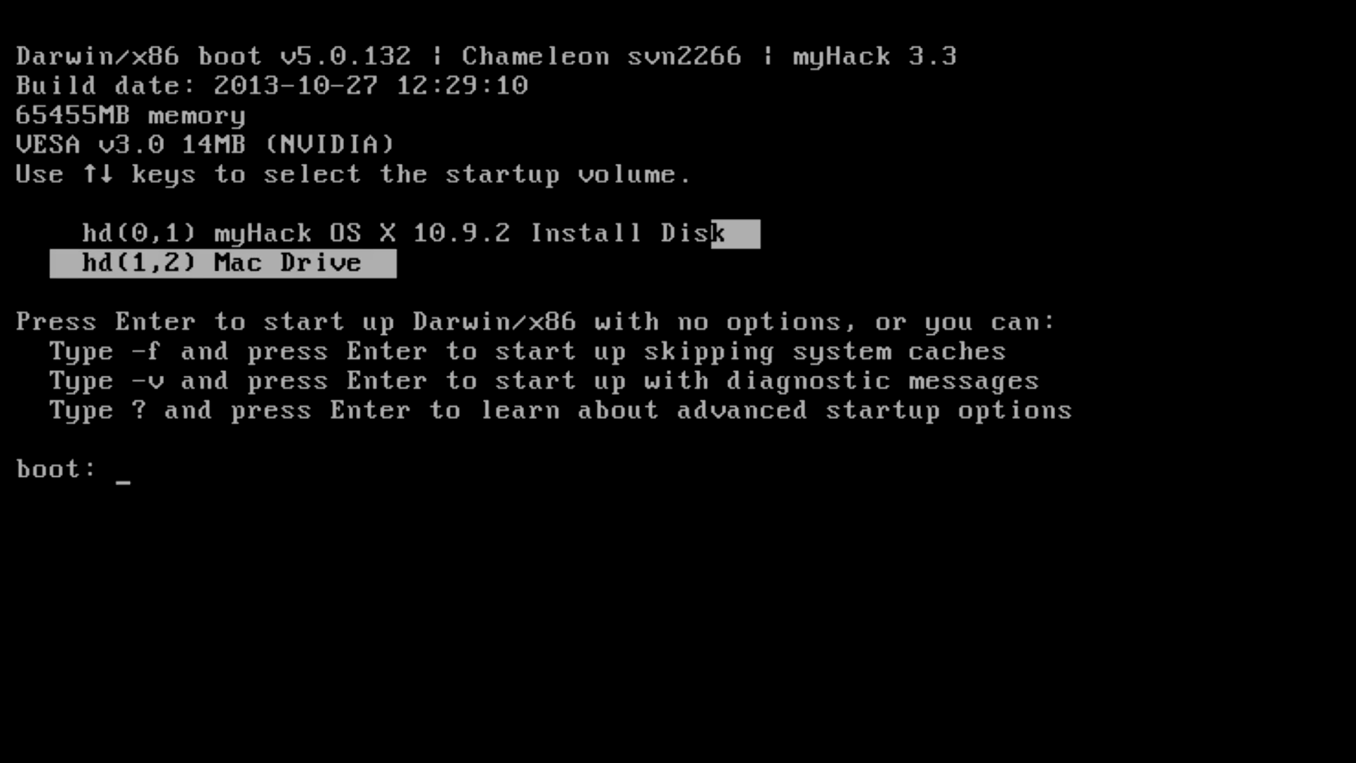
{"action": "type", "text": "-v cpus=1"}
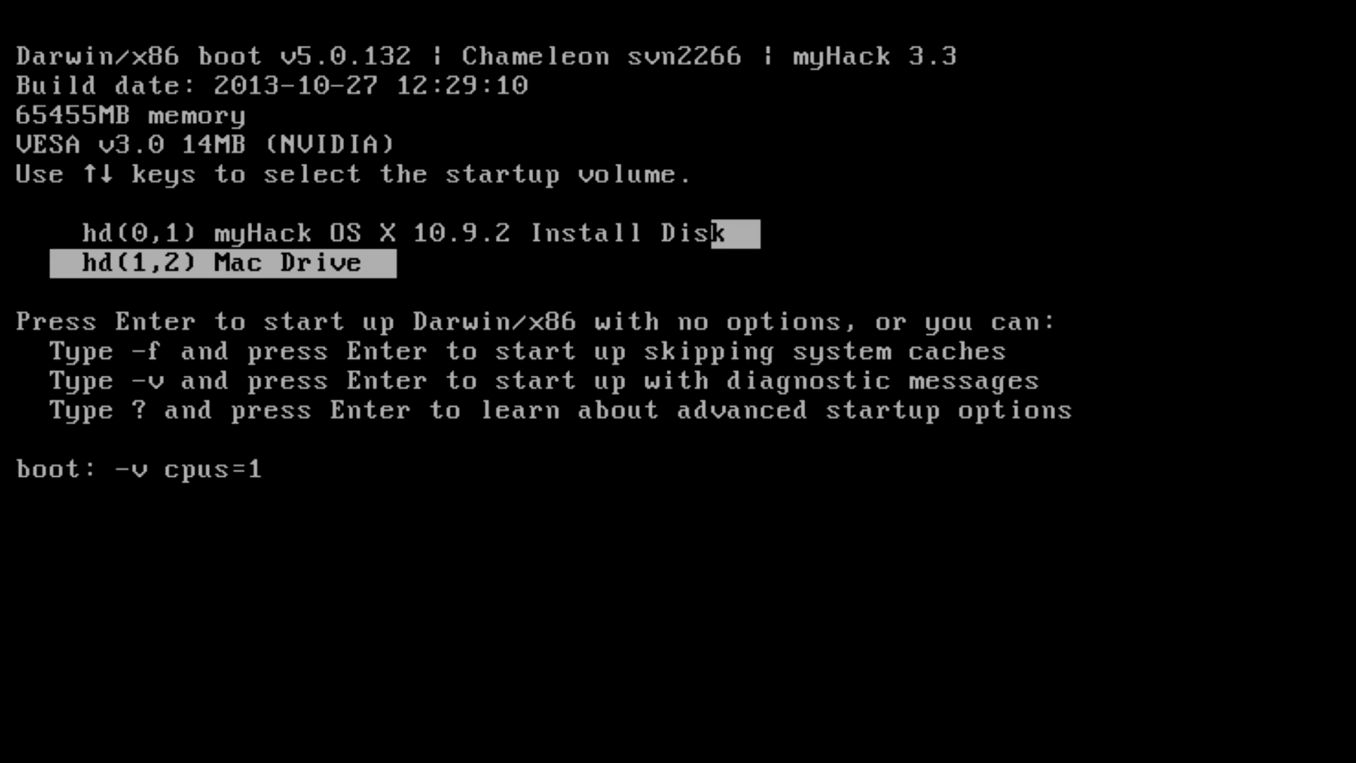
{"action": "type", "text": " npci=0x2000 G"}
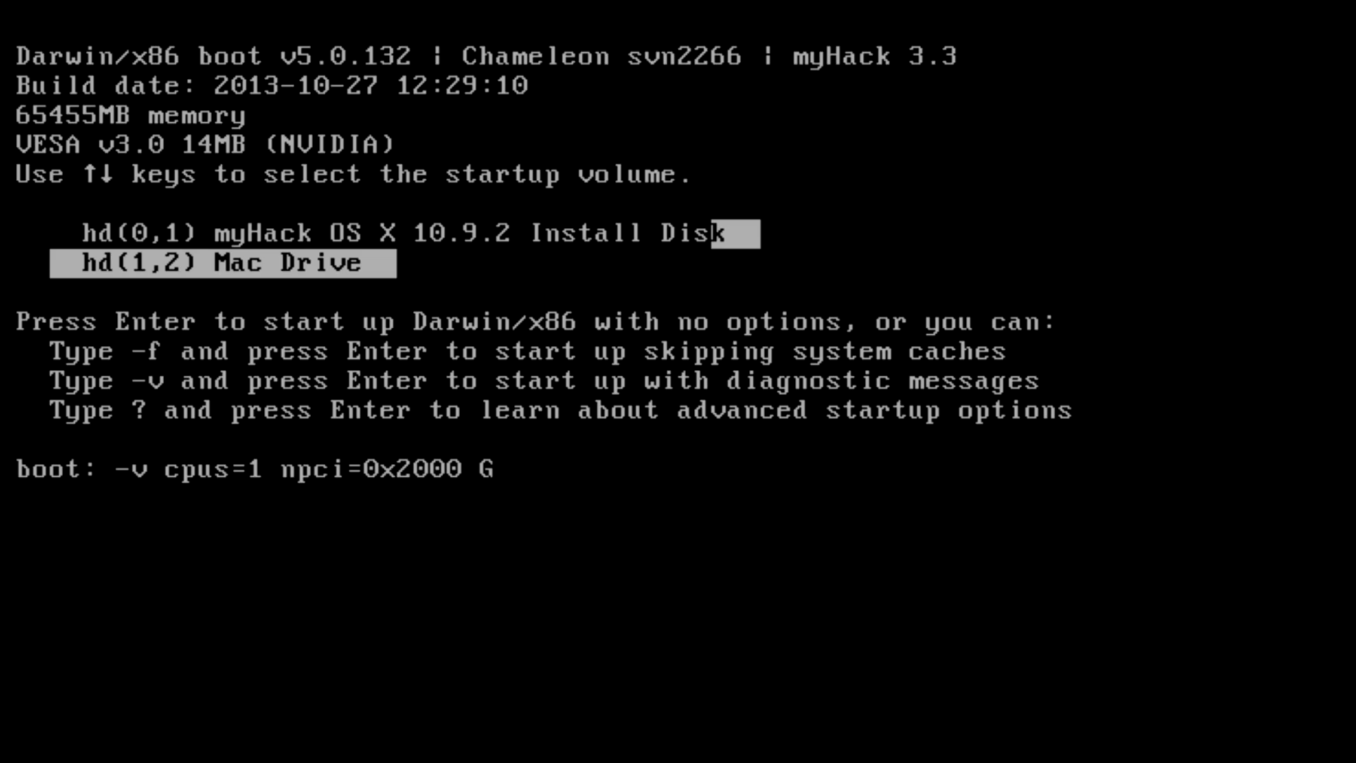
{"action": "type", "text": "raphicsEnabler=No"}
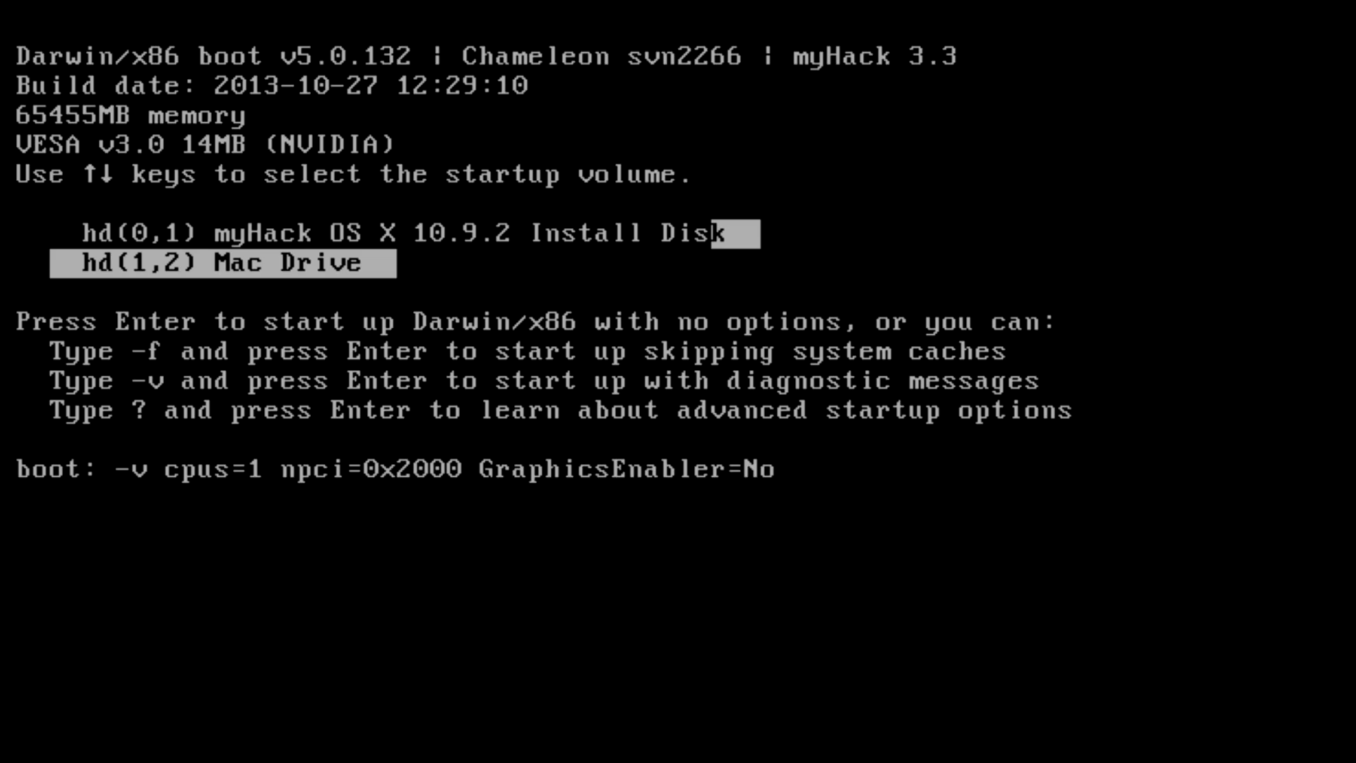
{"action": "key", "text": "Return"}
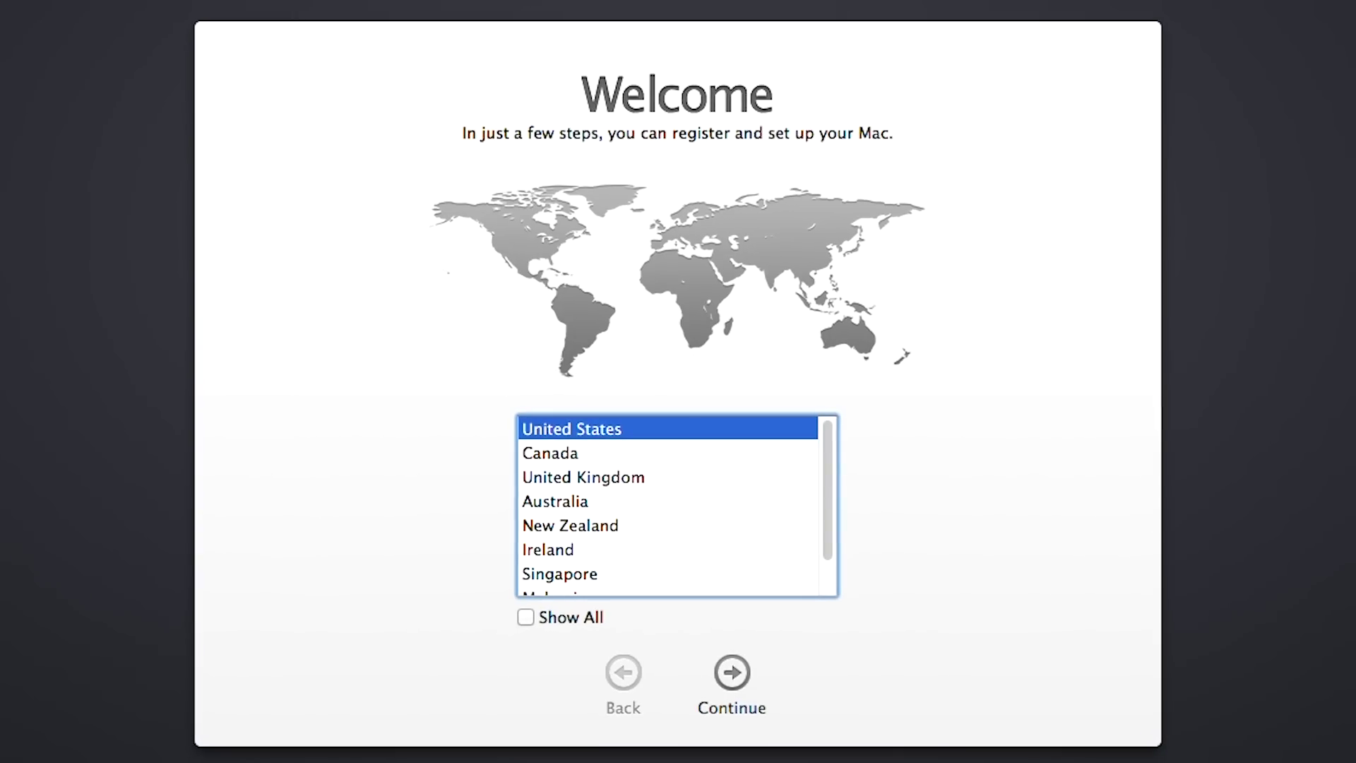
Step: Choose Canada, keep the keyboard layout, and continue without an Internet connection
{"action": "left_click", "coordinate": [557, 451]}
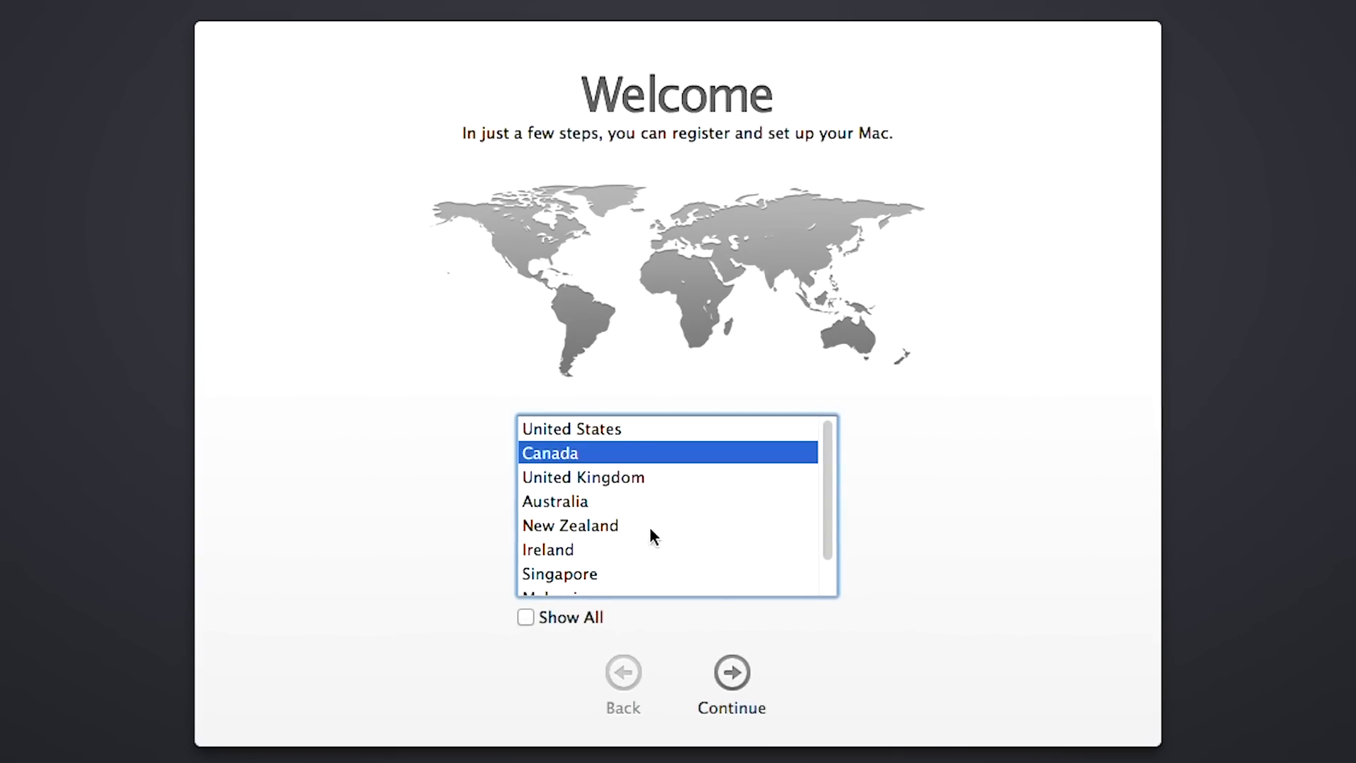
{"action": "left_click", "coordinate": [732, 666]}
{"action": "left_click", "coordinate": [735, 667]}
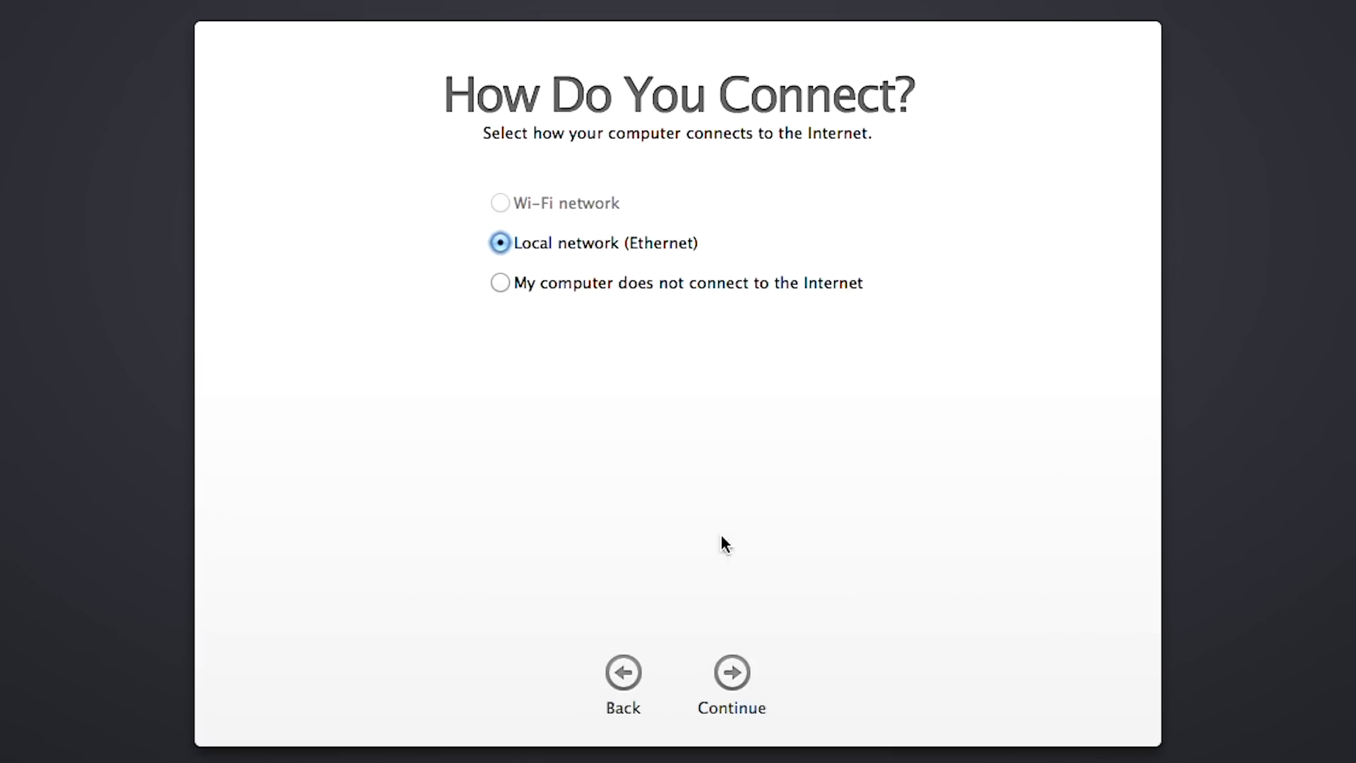
{"action": "left_click", "coordinate": [658, 286]}
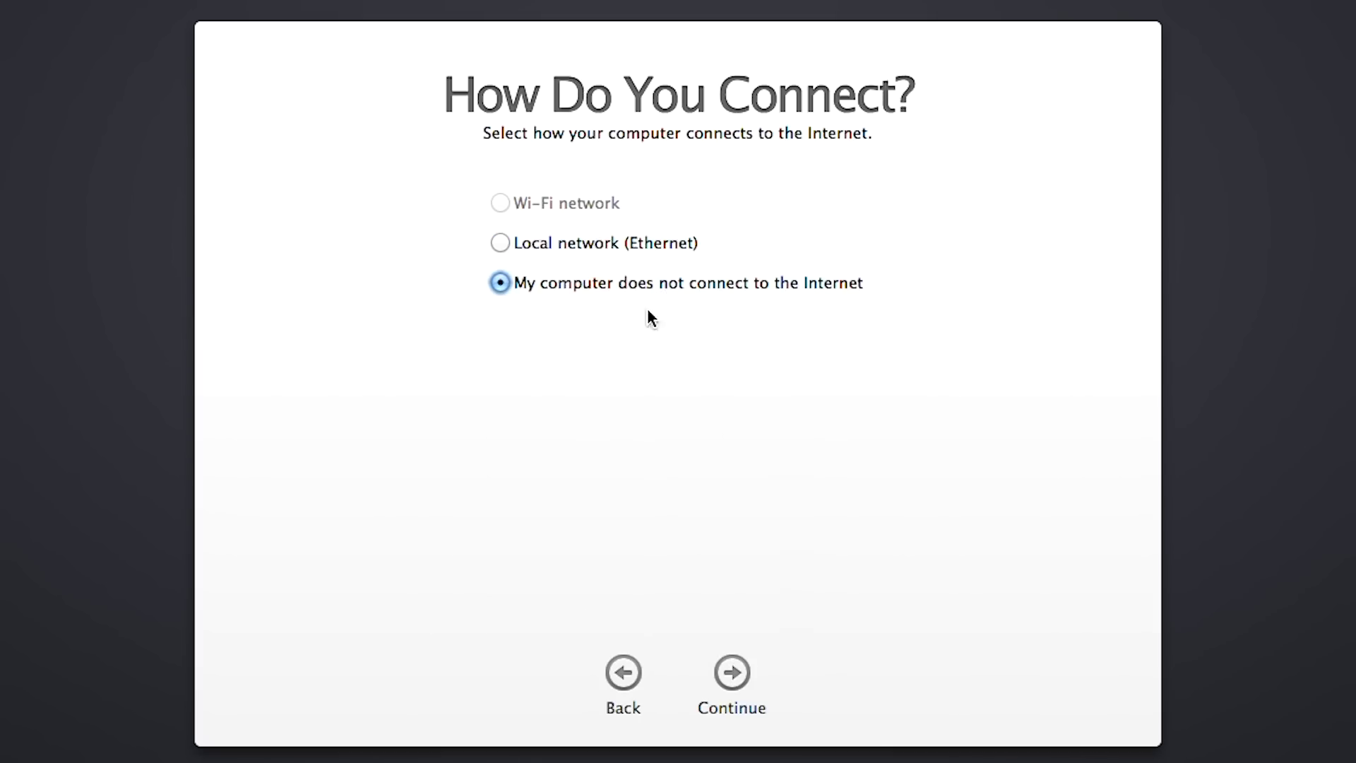
{"action": "left_click", "coordinate": [733, 670]}
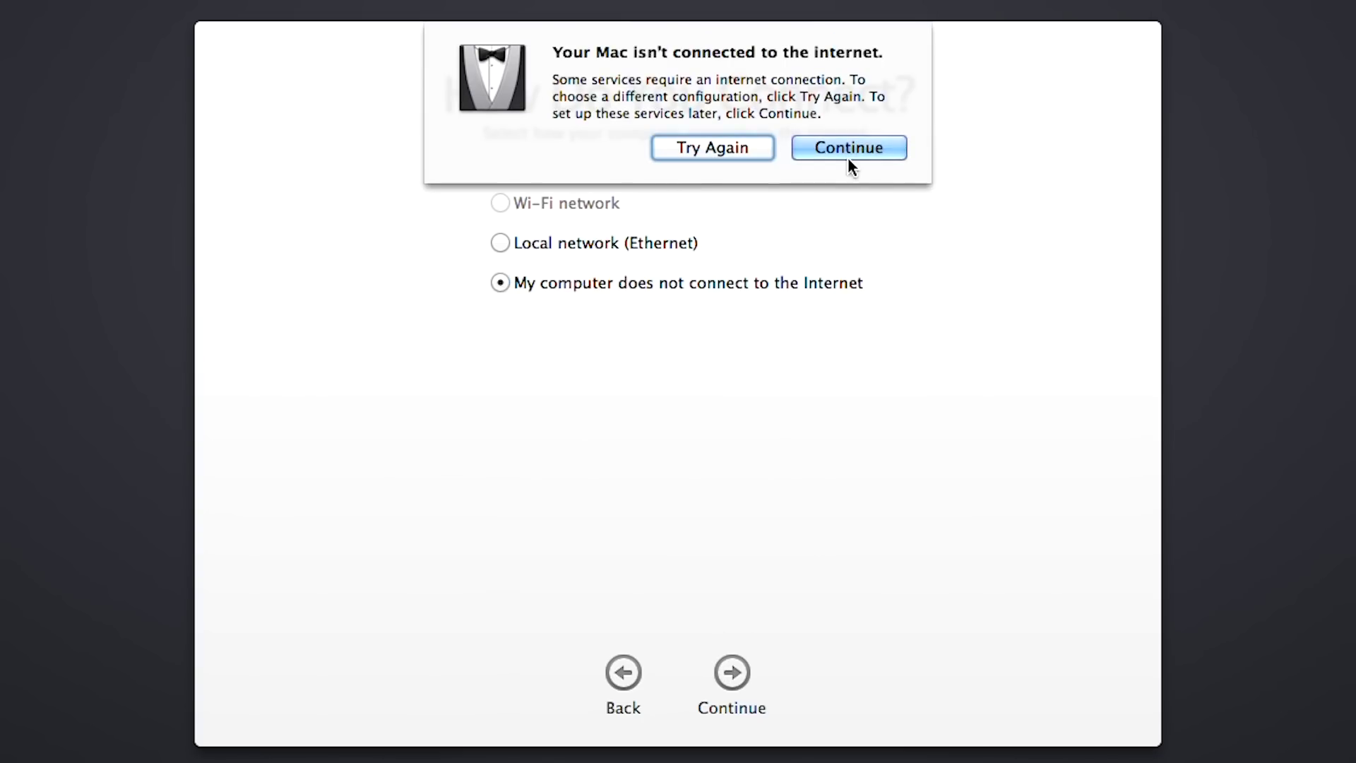
{"action": "left_click", "coordinate": [847, 148]}
Step: Skip information transfer and agree to the terms and conditions
{"action": "left_click", "coordinate": [734, 669]}
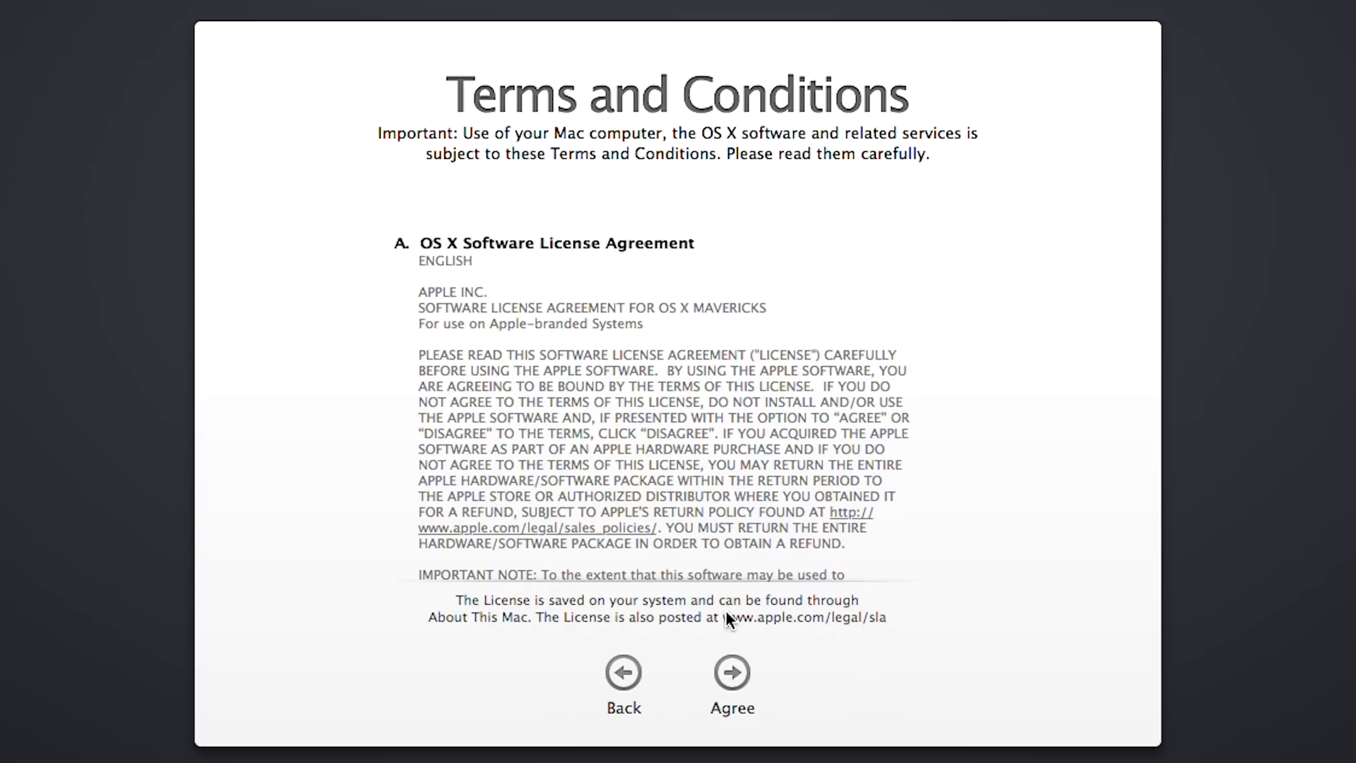
{"action": "left_click", "coordinate": [732, 671]}
{"action": "left_click", "coordinate": [842, 146]}
Step: Create the account with the user's full name and password, not requiring it to unlock the screen
{"action": "type", "text": "Luke"}
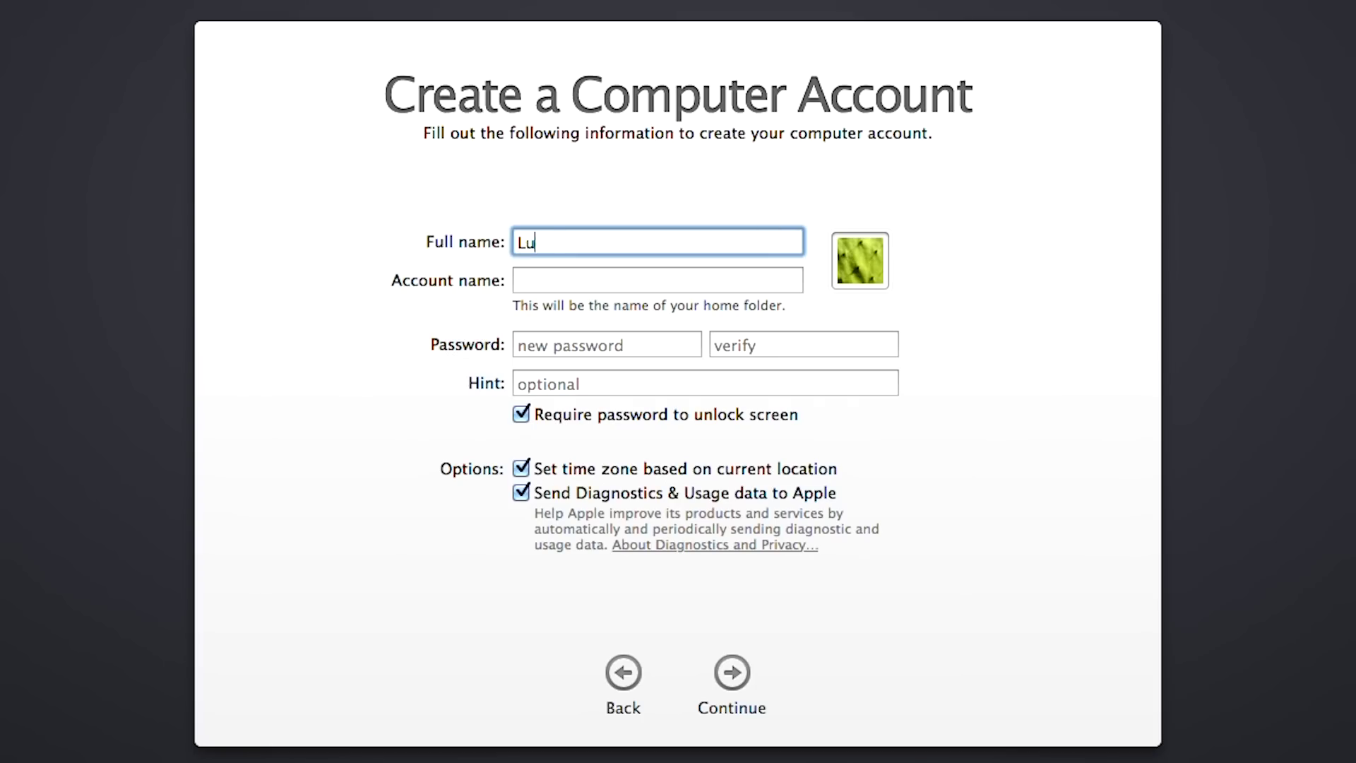
{"action": "key", "text": "Tab"}
{"action": "key", "text": "Tab"}
{"action": "type", "text": "•••••••••••"}
{"action": "key", "text": "Tab"}
{"action": "type", "text": "•••••••••••"}
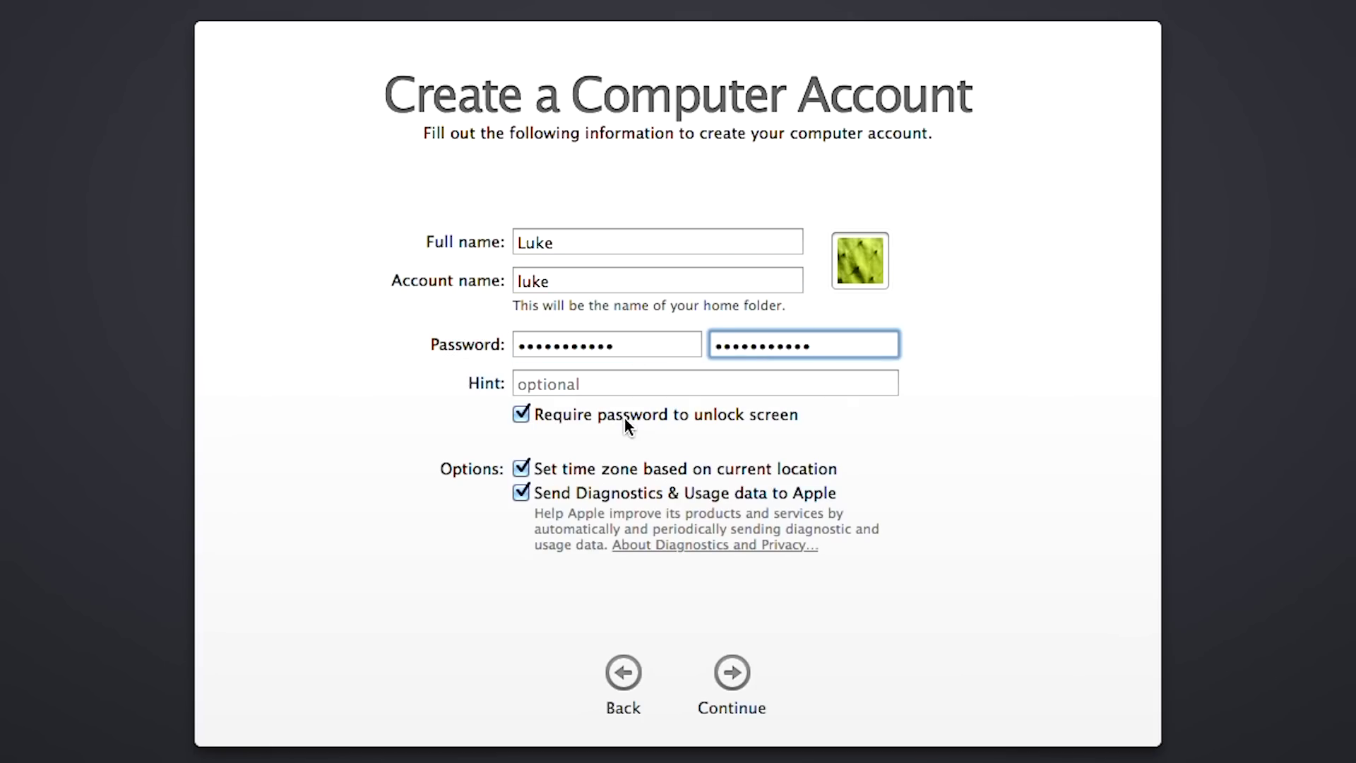
{"action": "left_click", "coordinate": [627, 417]}
{"action": "left_click", "coordinate": [732, 671]}
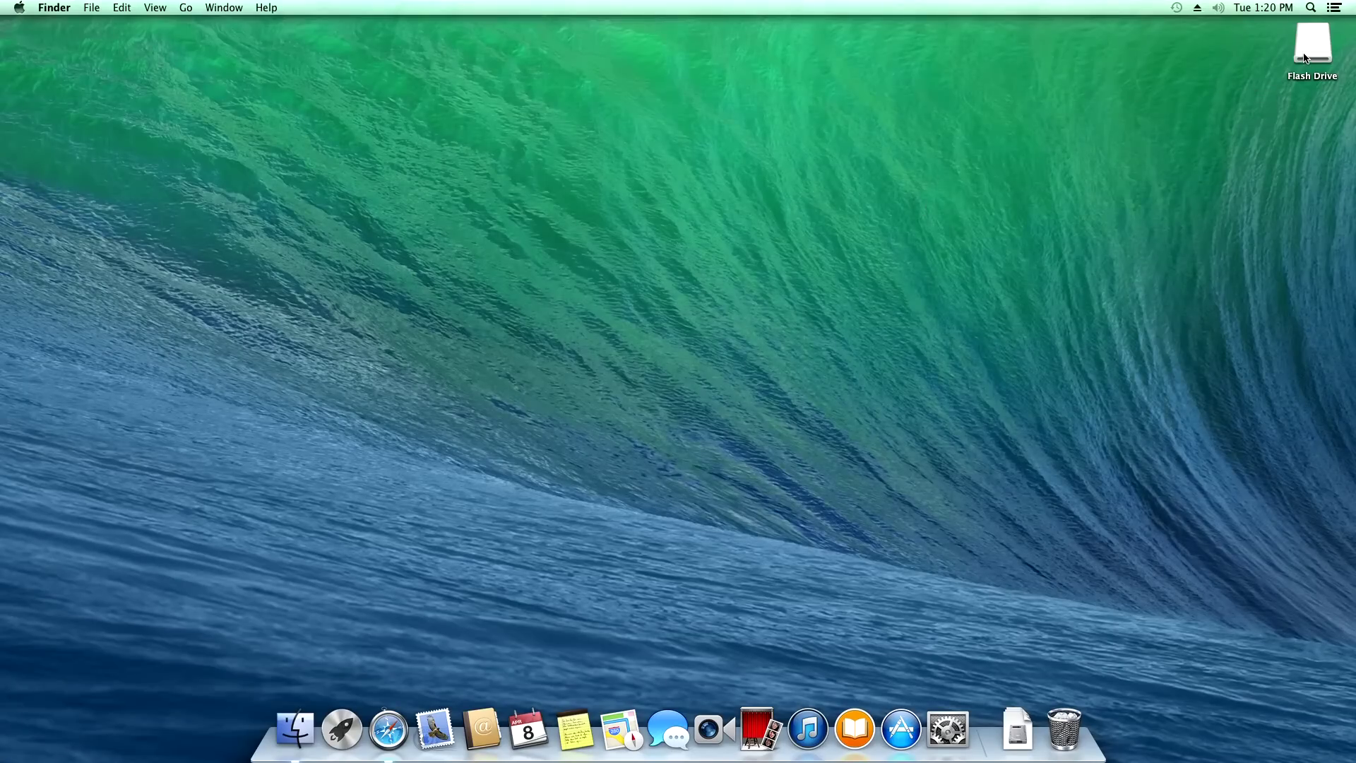
Step: Mount X79 DSDT.dmg from the Flash Drive and open its Files > Tools folder
{"action": "double_click", "coordinate": [1306, 59]}
{"action": "left_click", "coordinate": [666, 223]}
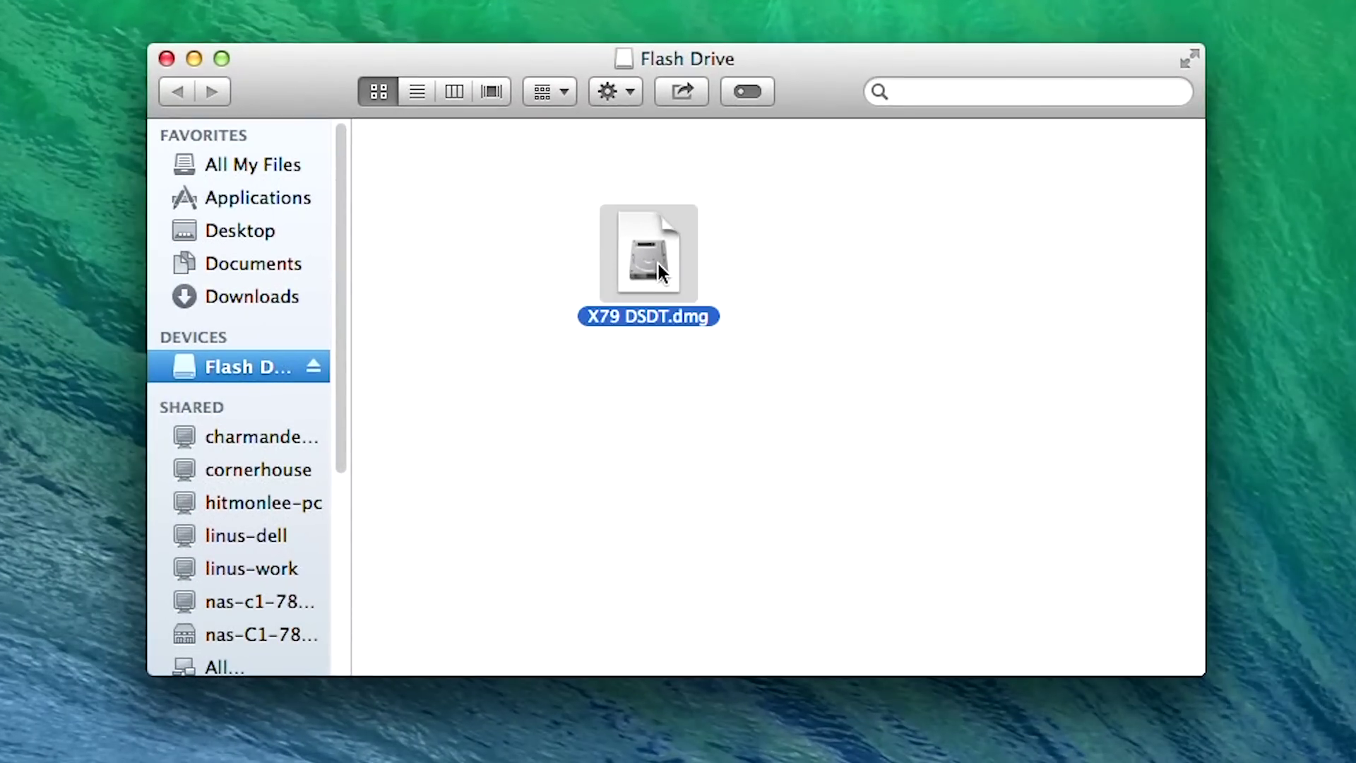
{"action": "double_click", "coordinate": [658, 265]}
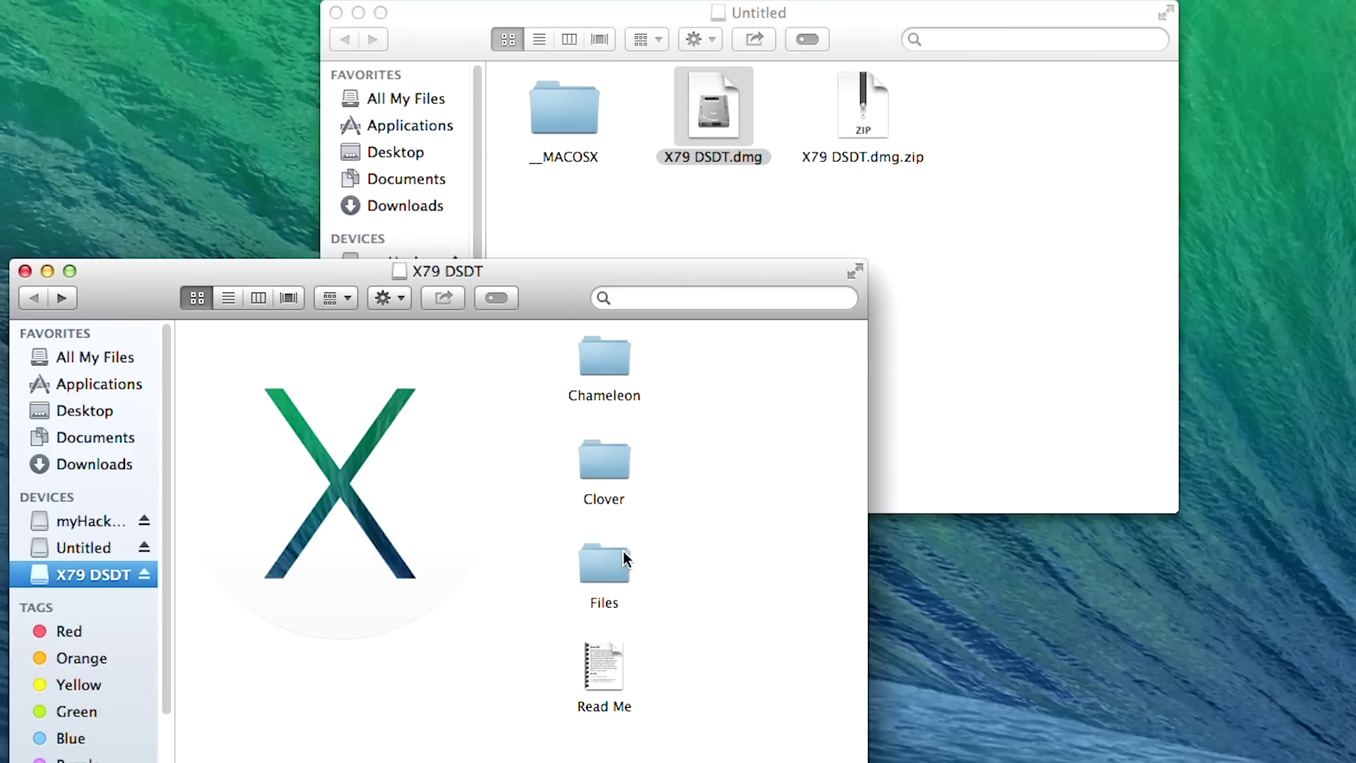
{"action": "double_click", "coordinate": [608, 558]}
{"action": "double_click", "coordinate": [545, 494]}
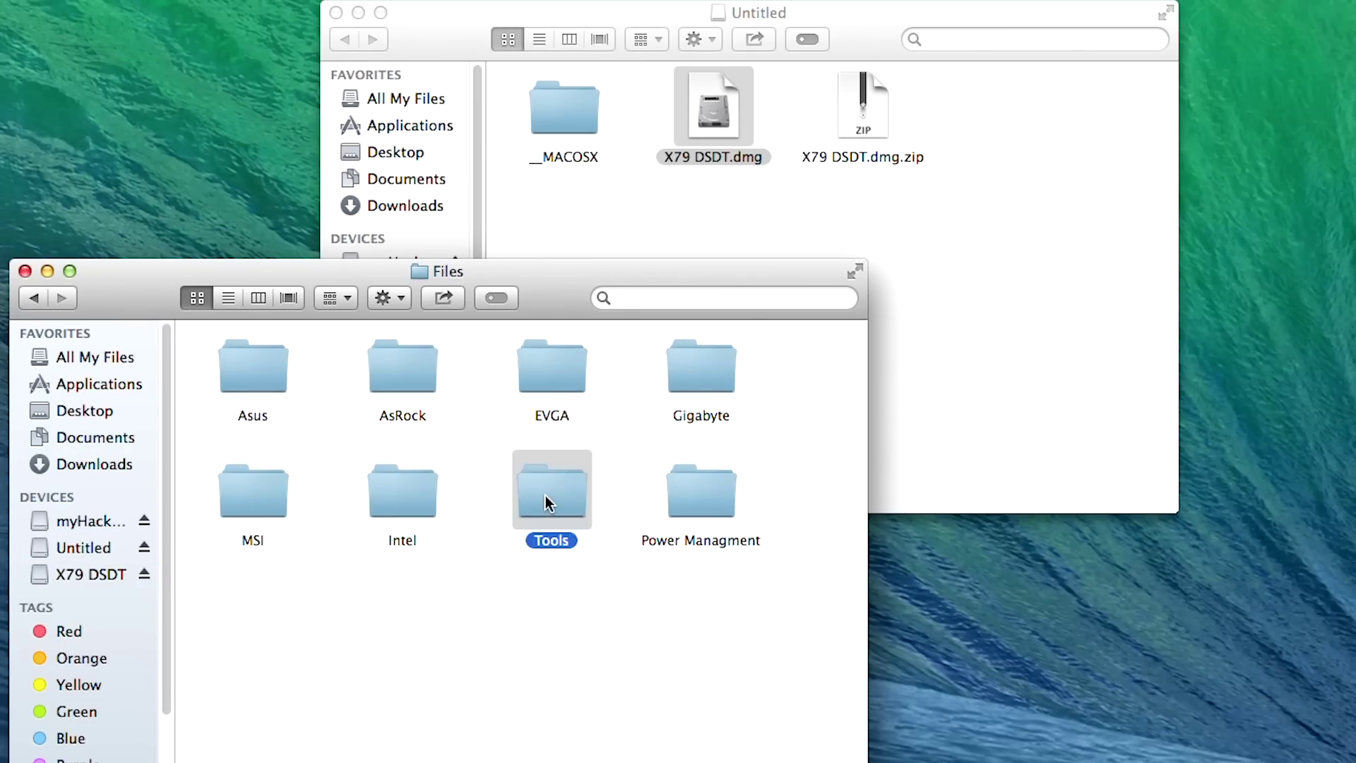
{"action": "double_click", "coordinate": [270, 378]}
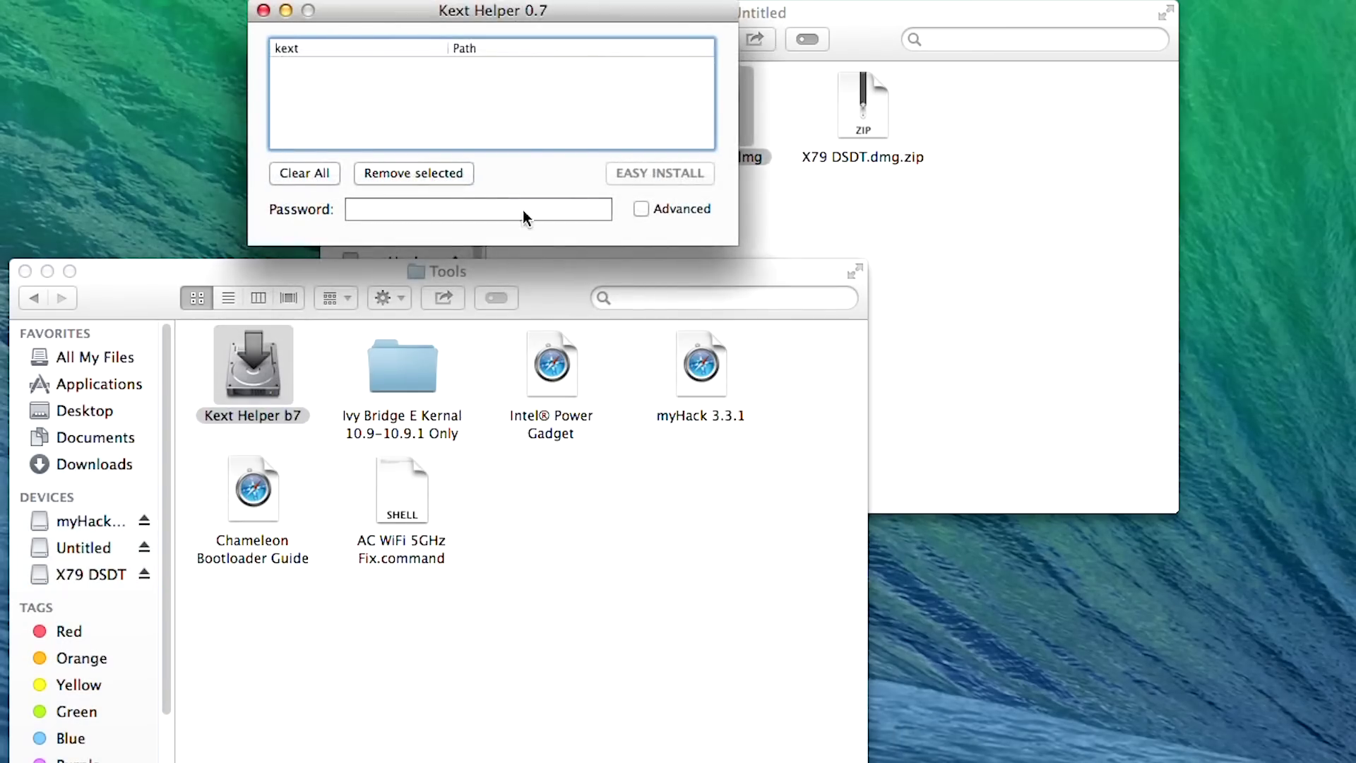
Step: Add AppleIntelE1000e, FakeSMC, NullCPUPowerManagement and VoodooTSCSync from Files > Gigabyte > Kexts to Kext Helper
{"action": "left_click_drag", "start_coordinate": [473, 28], "coordinate": [1129, 277]}
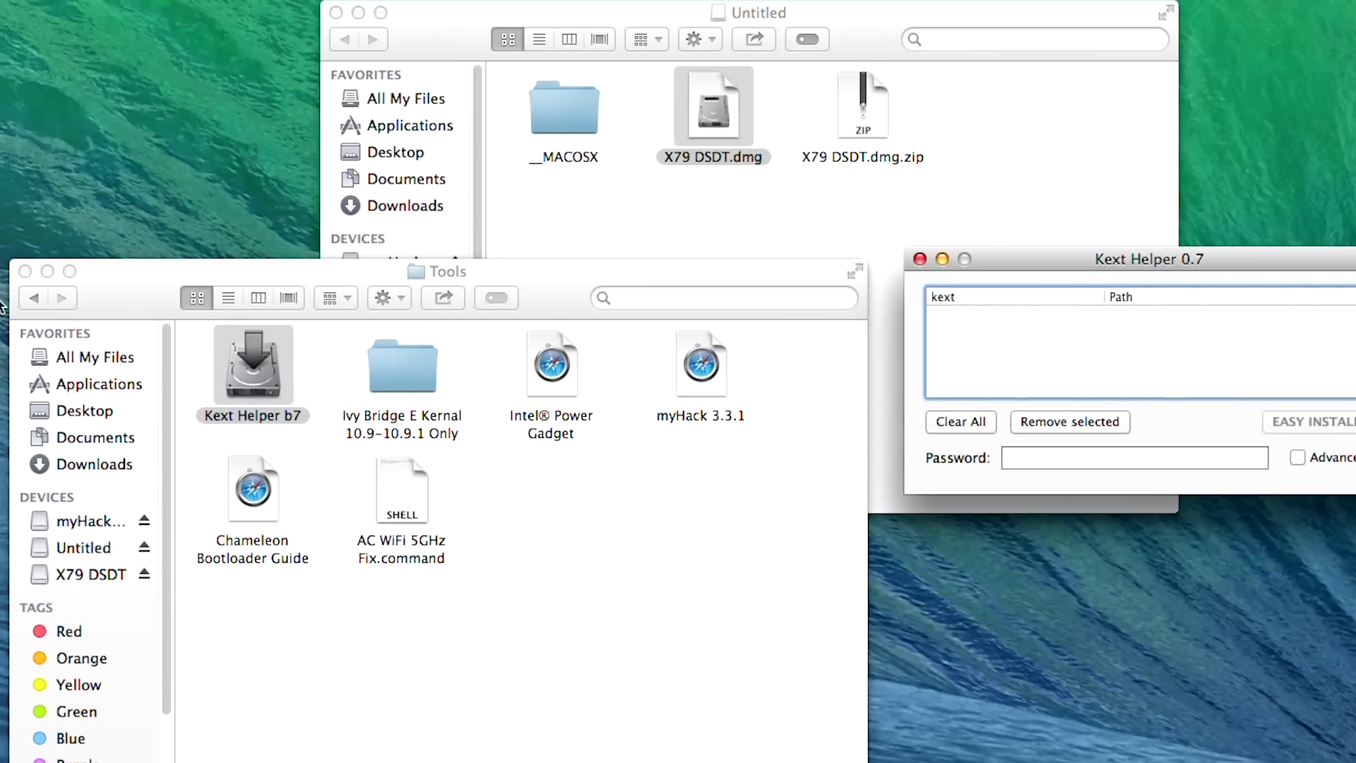
{"action": "left_click", "coordinate": [28, 300]}
{"action": "left_click", "coordinate": [31, 299]}
{"action": "double_click", "coordinate": [685, 367]}
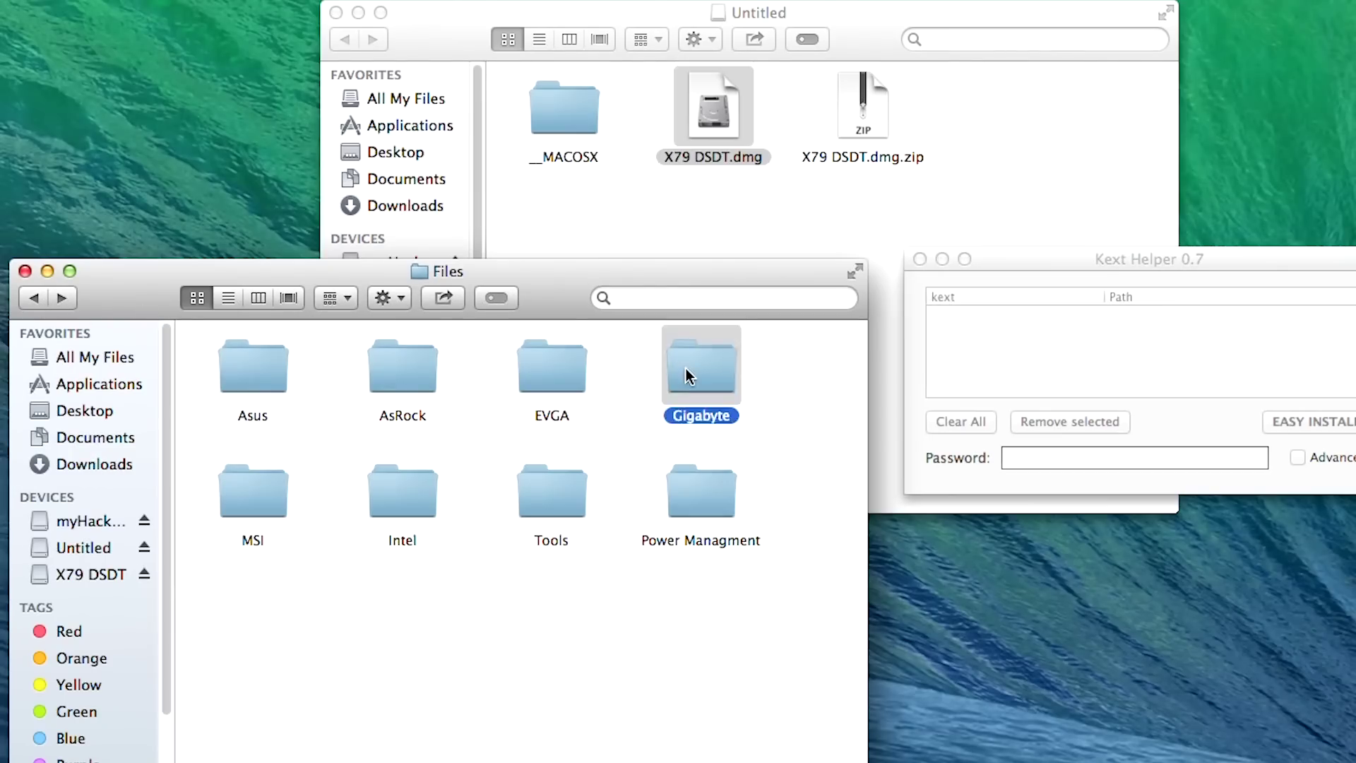
{"action": "double_click", "coordinate": [270, 480]}
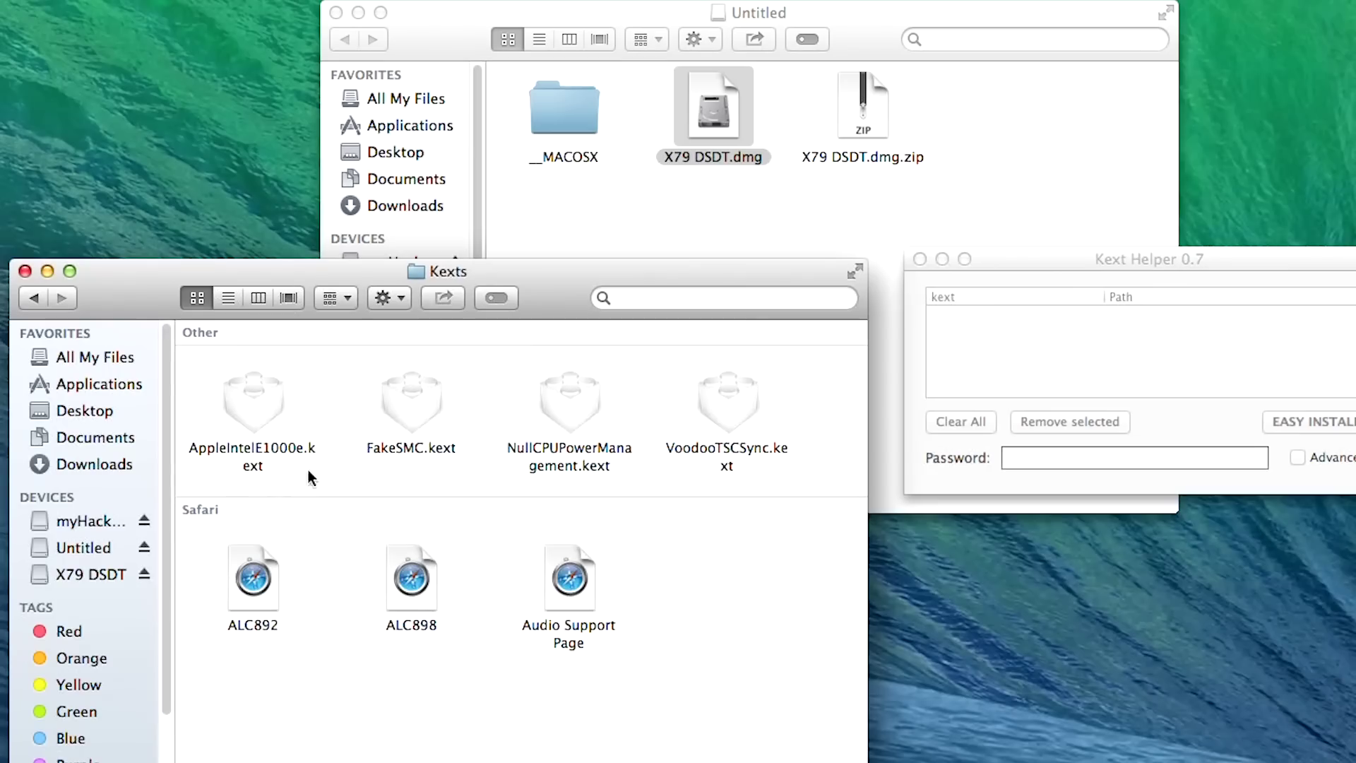
{"action": "left_click_drag", "start_coordinate": [833, 438], "coordinate": [255, 404]}
{"action": "left_click_drag", "start_coordinate": [403, 414], "coordinate": [1012, 372]}
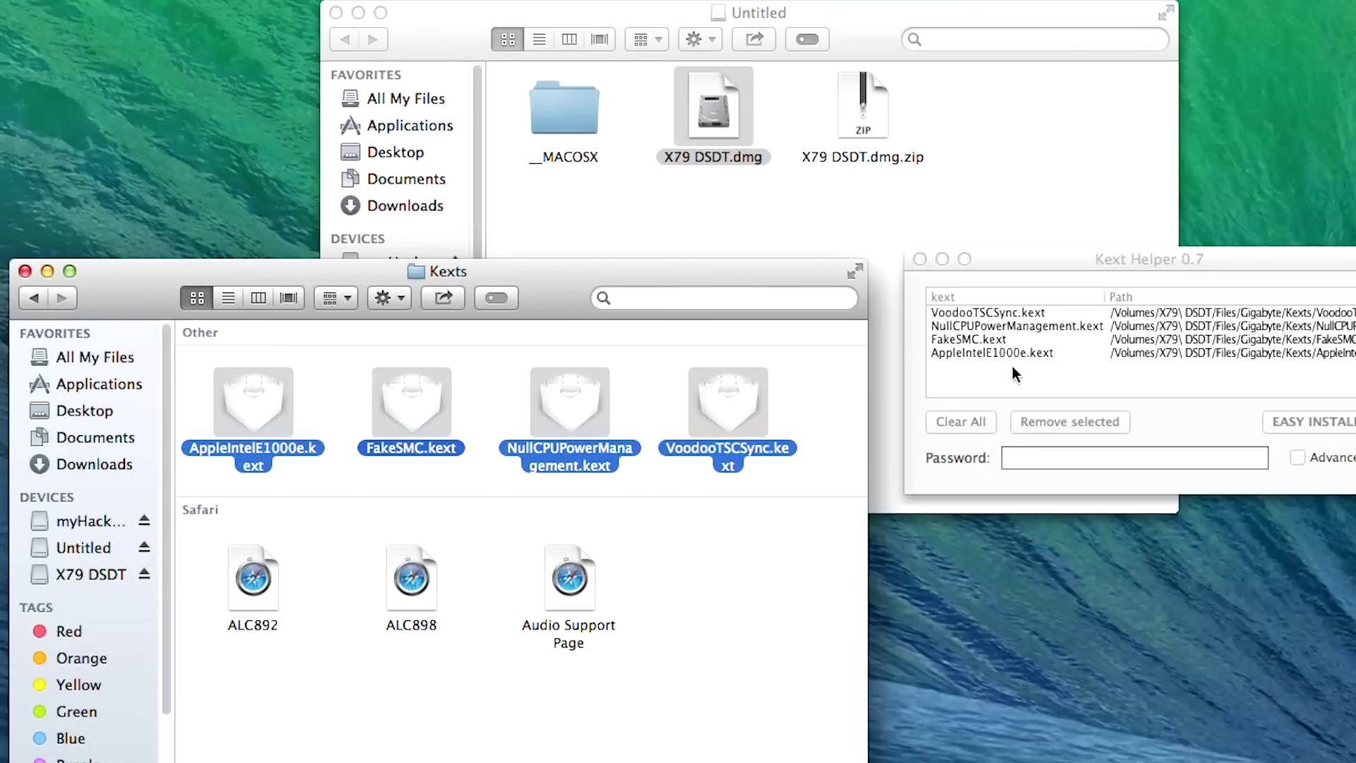
Step: Enter the admin password, run EASY INSTALL, and dismiss the completion and developer-warning alerts
{"action": "left_click", "coordinate": [1022, 455]}
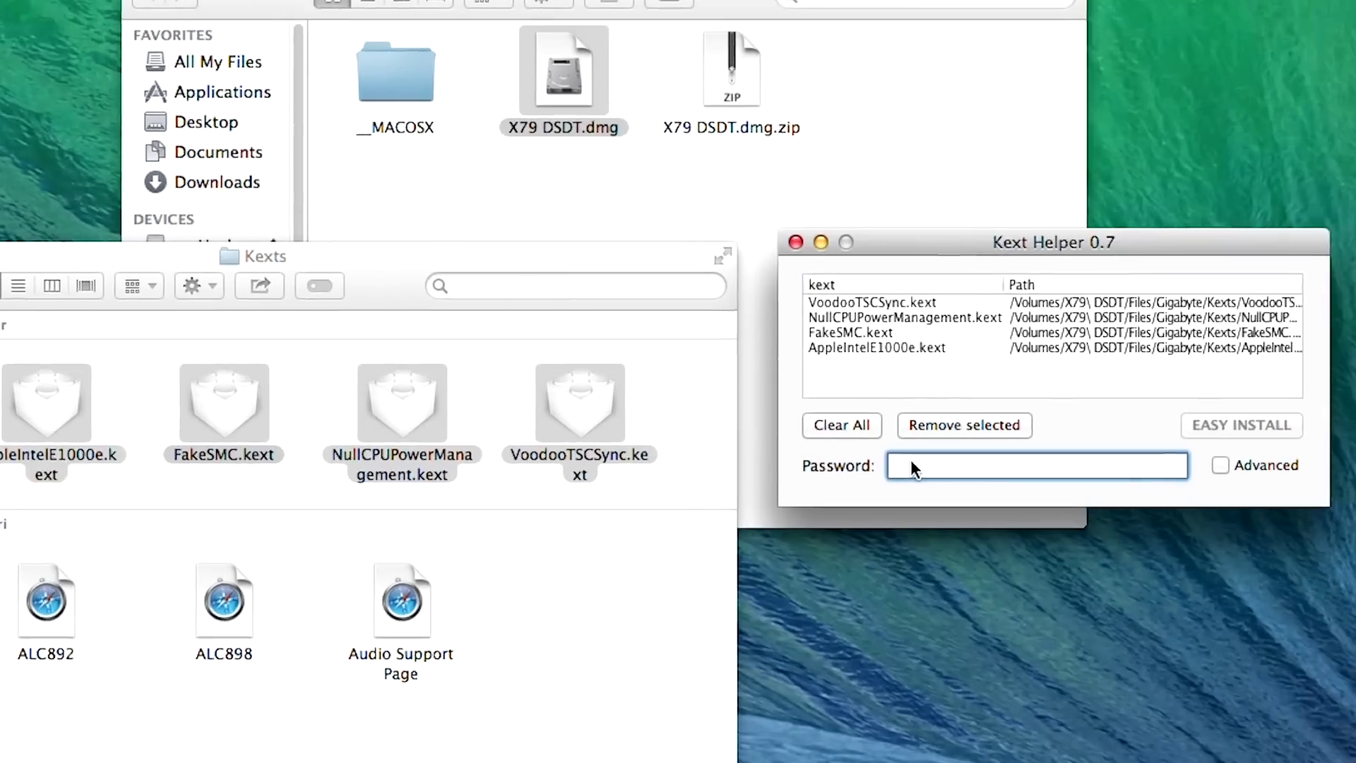
{"action": "type", "text": "•••••••••••"}
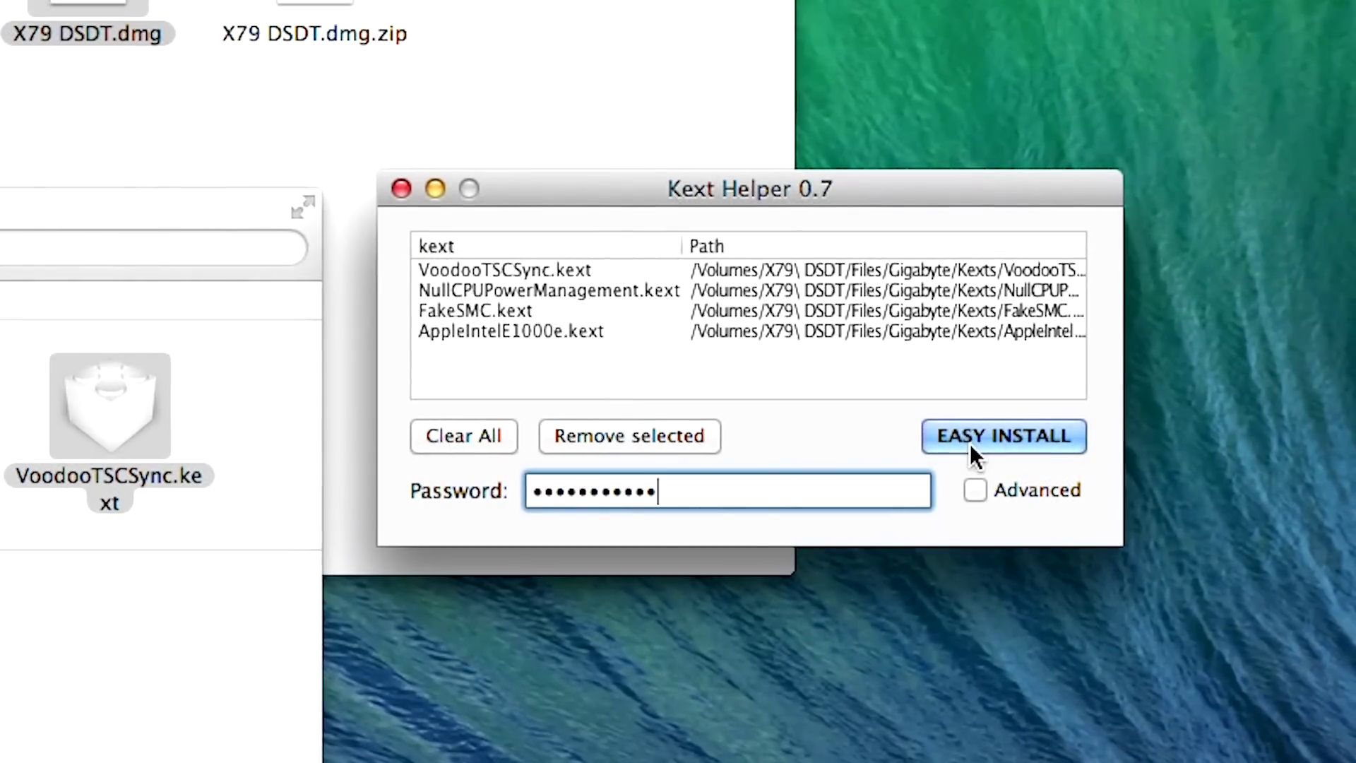
{"action": "left_click", "coordinate": [975, 434]}
{"action": "left_click", "coordinate": [876, 178]}
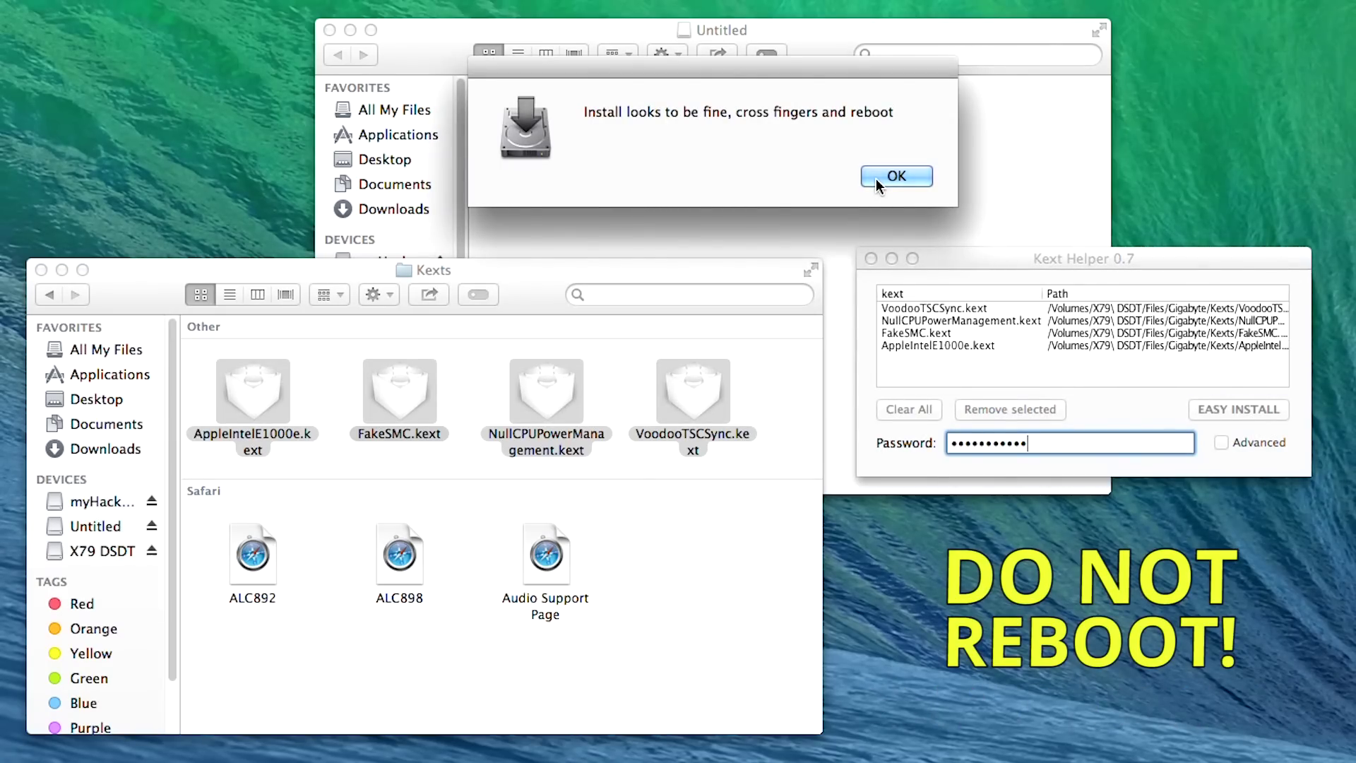
{"action": "left_click", "coordinate": [876, 178]}
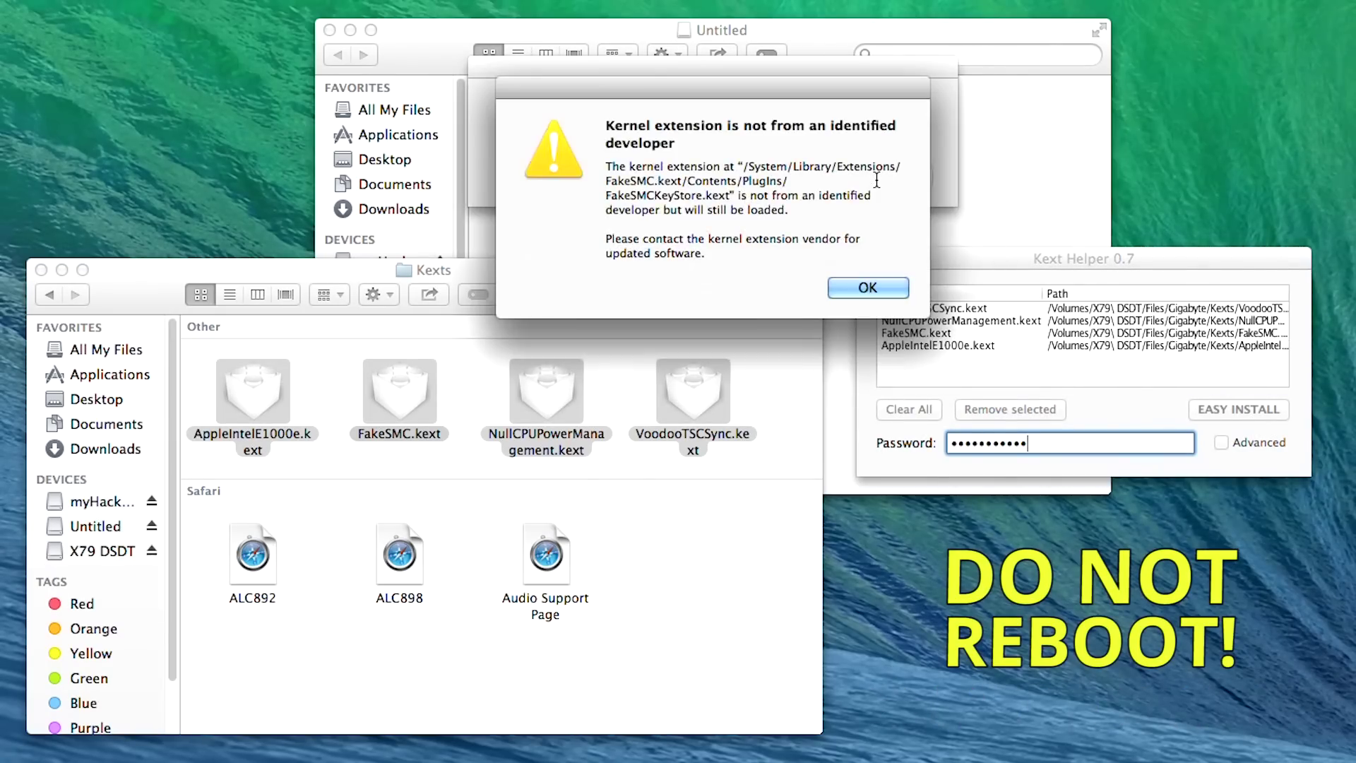
{"action": "left_click", "coordinate": [881, 289]}
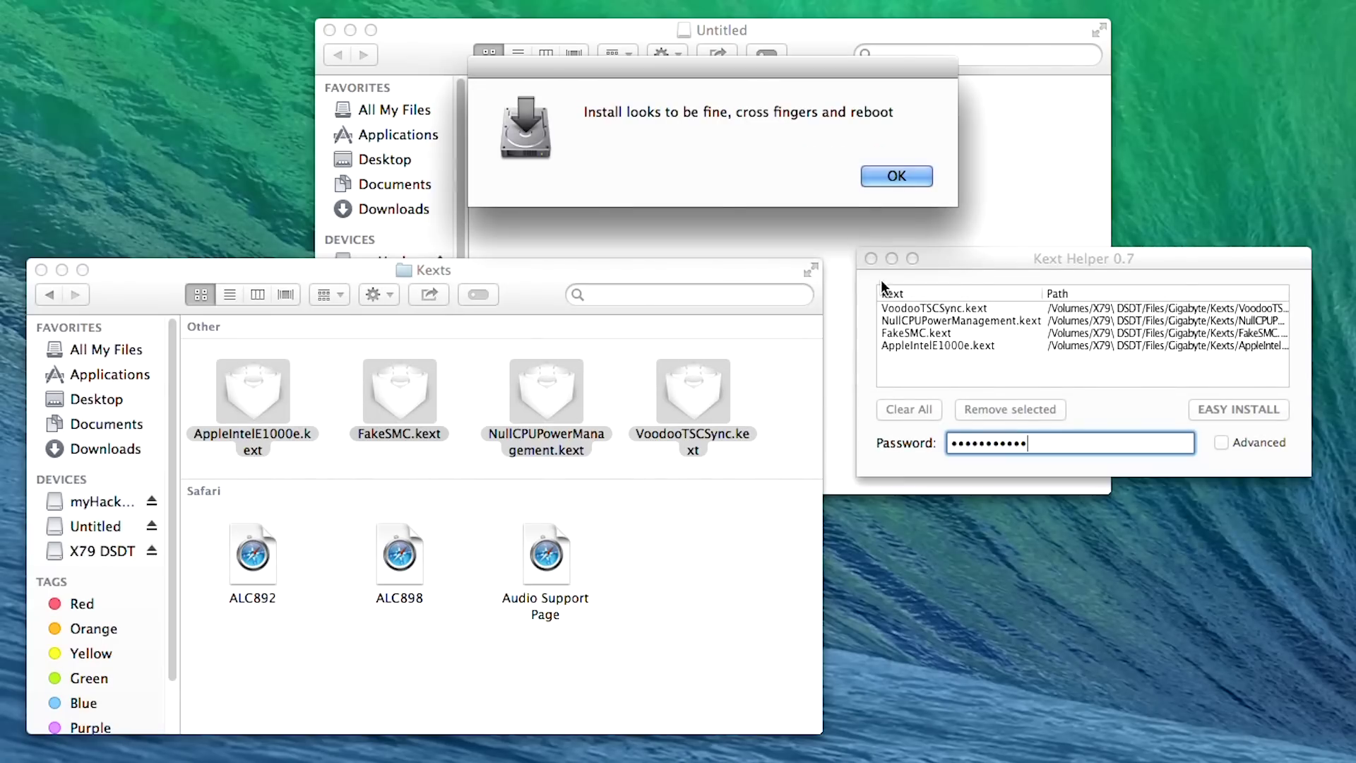
{"action": "left_click", "coordinate": [904, 180]}
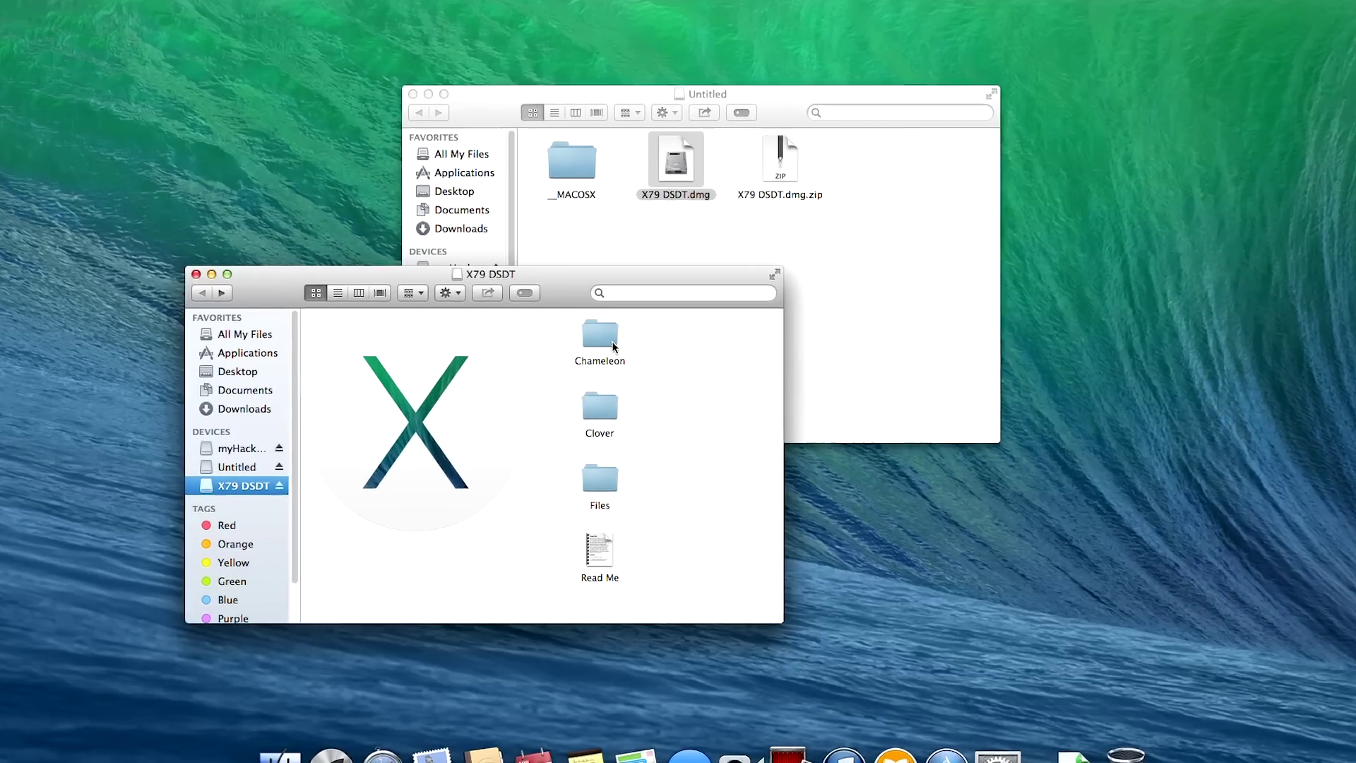
Step: Copy Chameleon's Extra folder onto Macintosh HD with admin authorization, then open Gigabyte > GA-X79-UP4 V1.1
{"action": "double_click", "coordinate": [597, 337]}
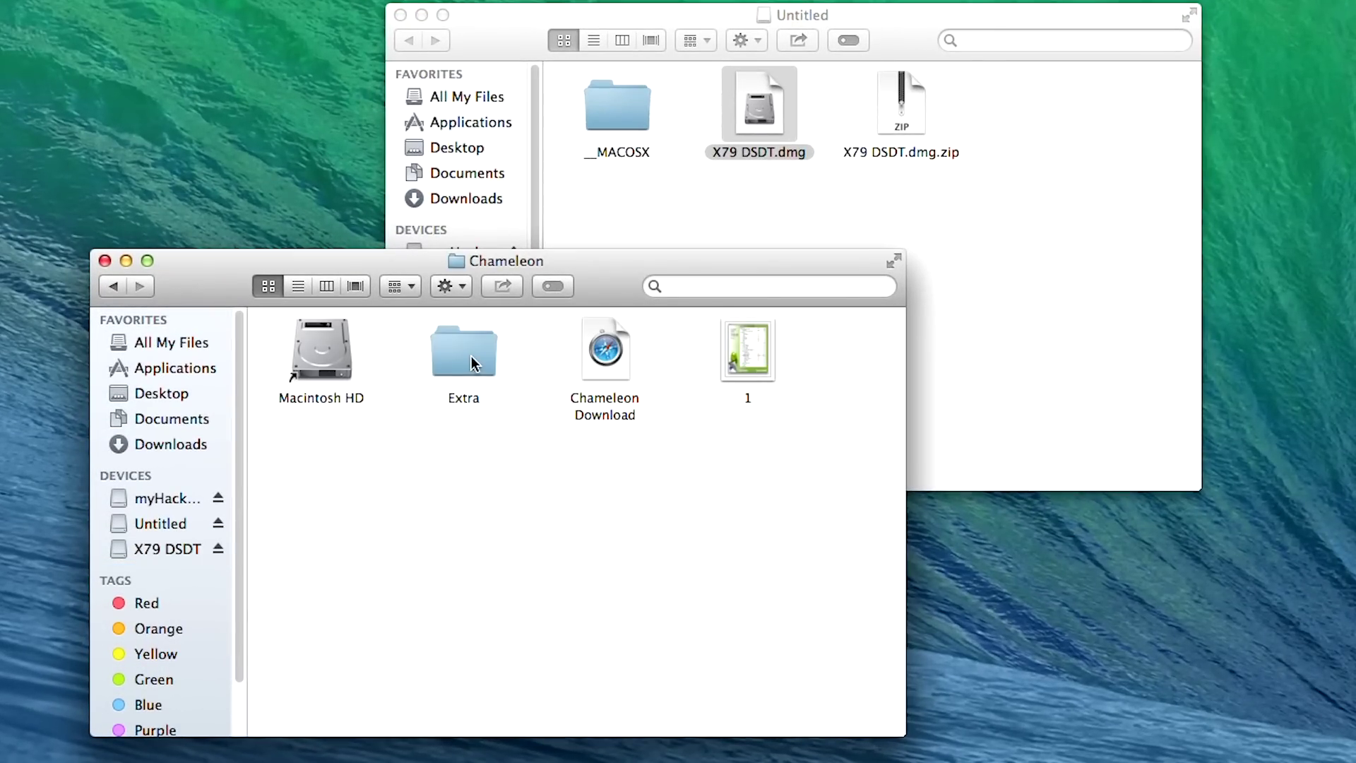
{"action": "left_click_drag", "start_coordinate": [467, 351], "coordinate": [326, 346]}
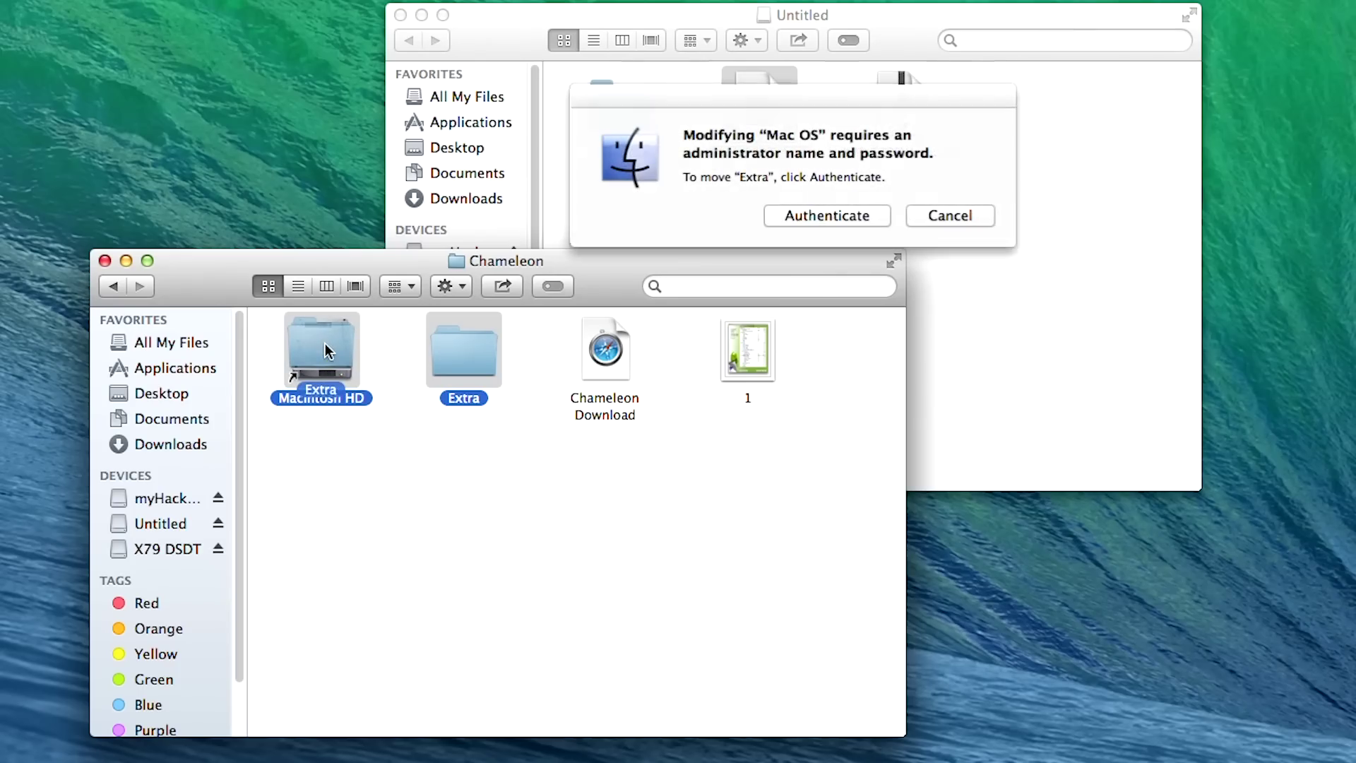
{"action": "left_click", "coordinate": [821, 222]}
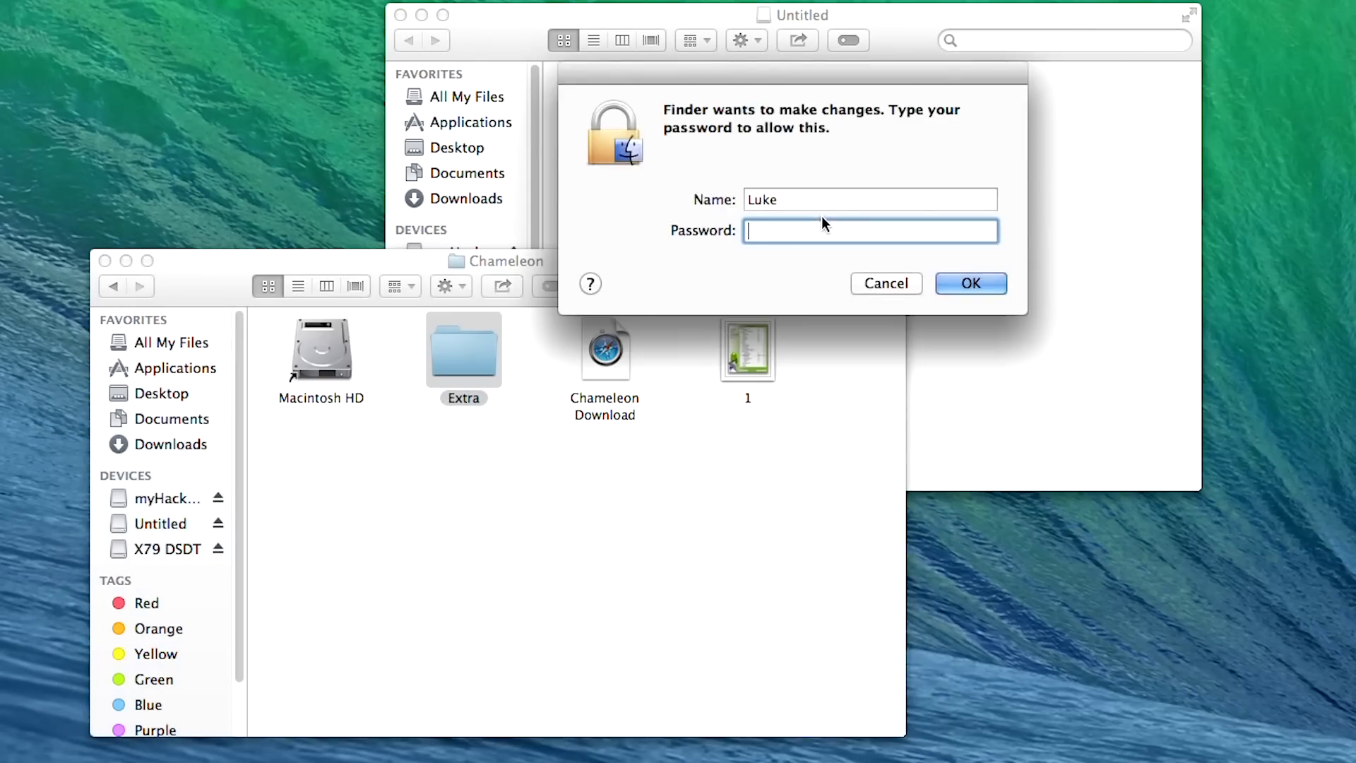
{"action": "key", "text": "Return"}
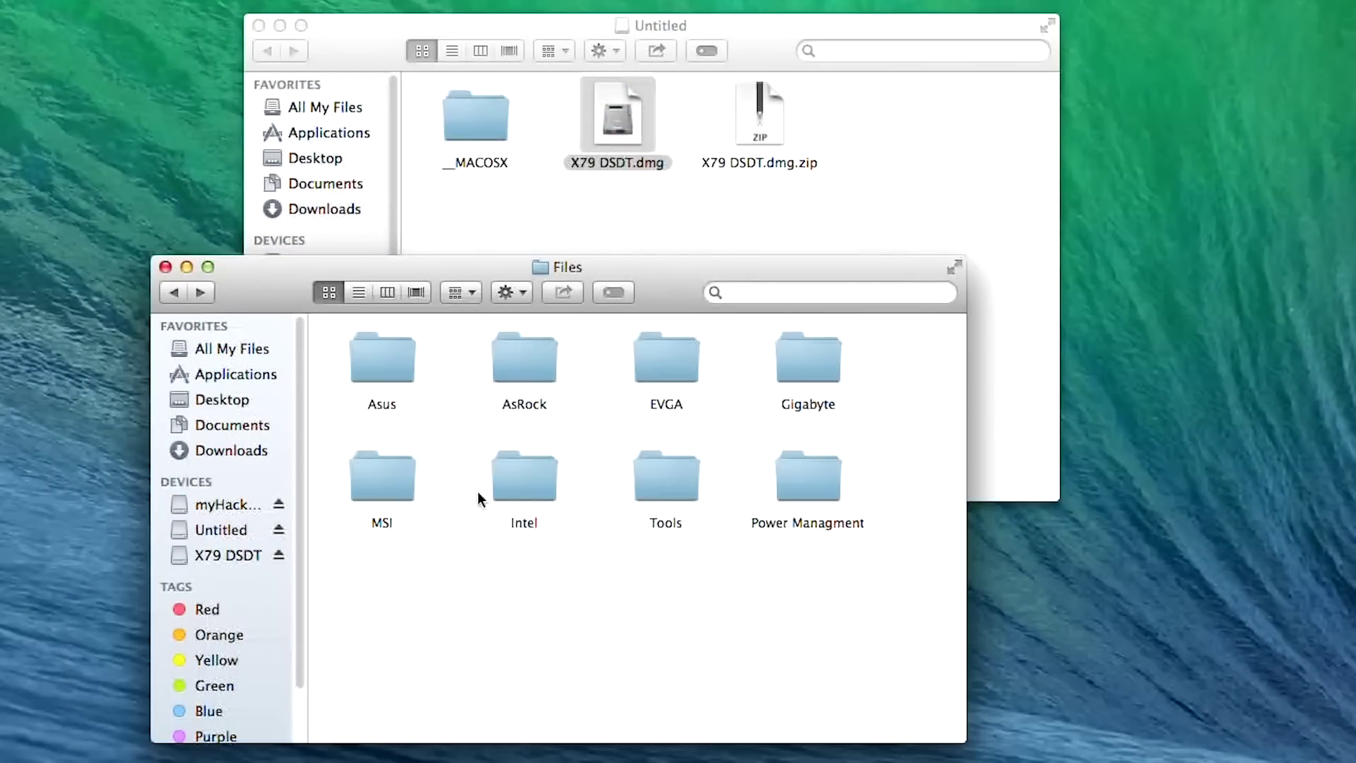
{"action": "double_click", "coordinate": [812, 376]}
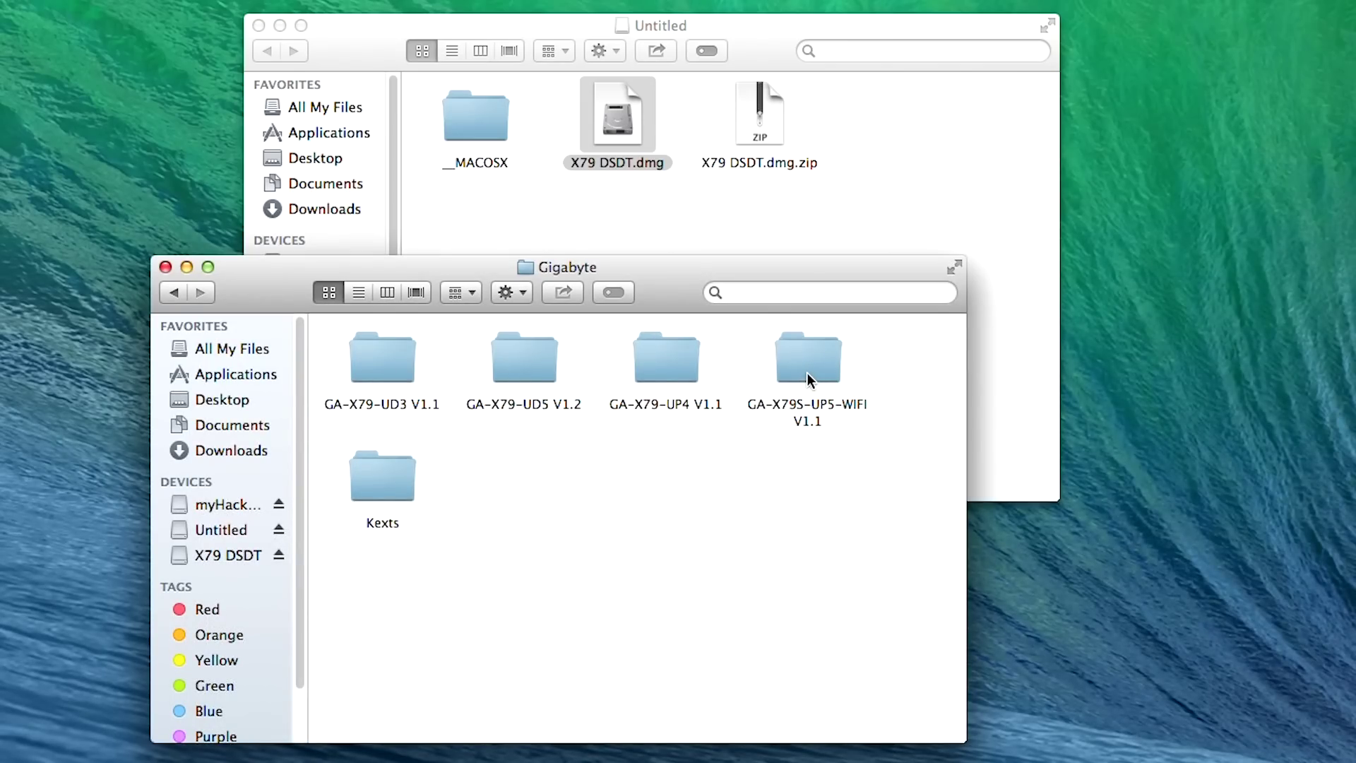
{"action": "double_click", "coordinate": [671, 361]}
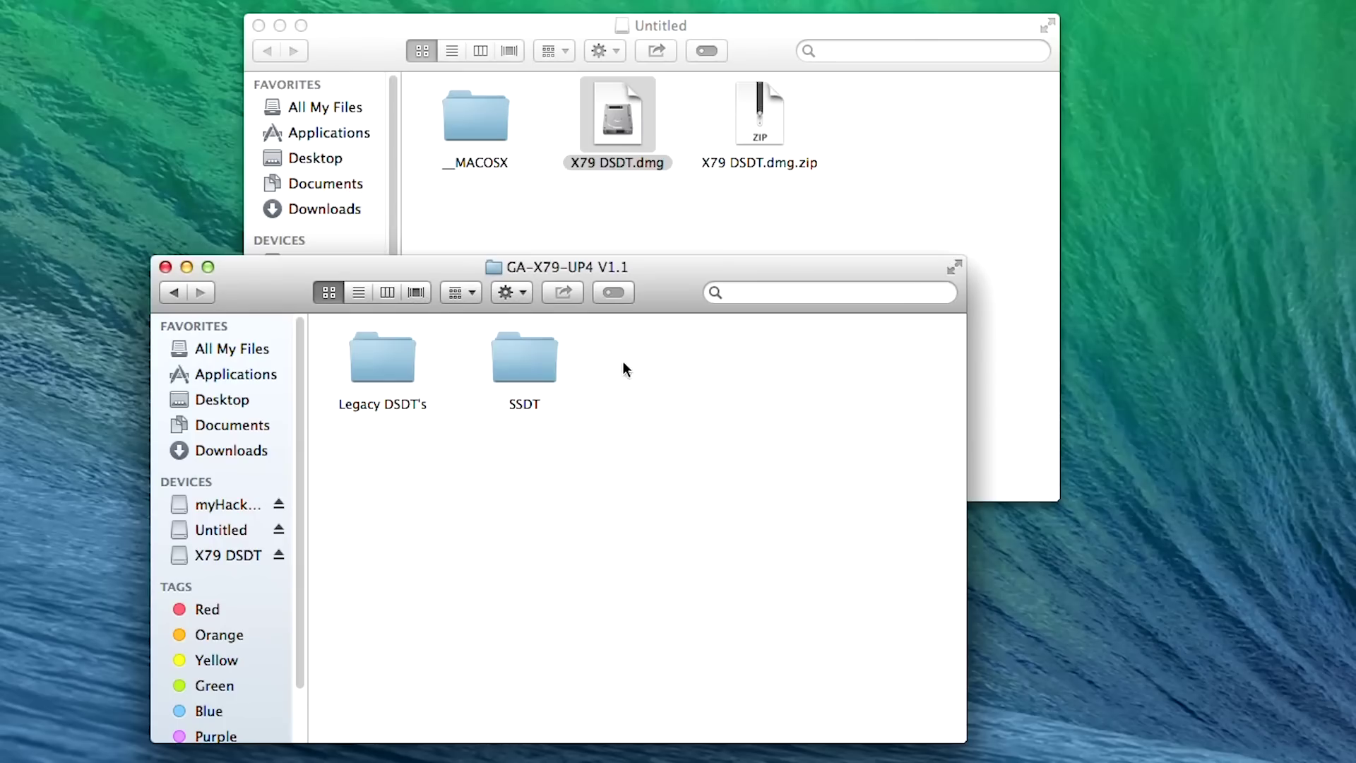
Step: Drag SSDT.aml from SSDT > Nvidia into Extra on Macintosh HD, reached via X79 DSDT > Chameleon
{"action": "double_click", "coordinate": [532, 361]}
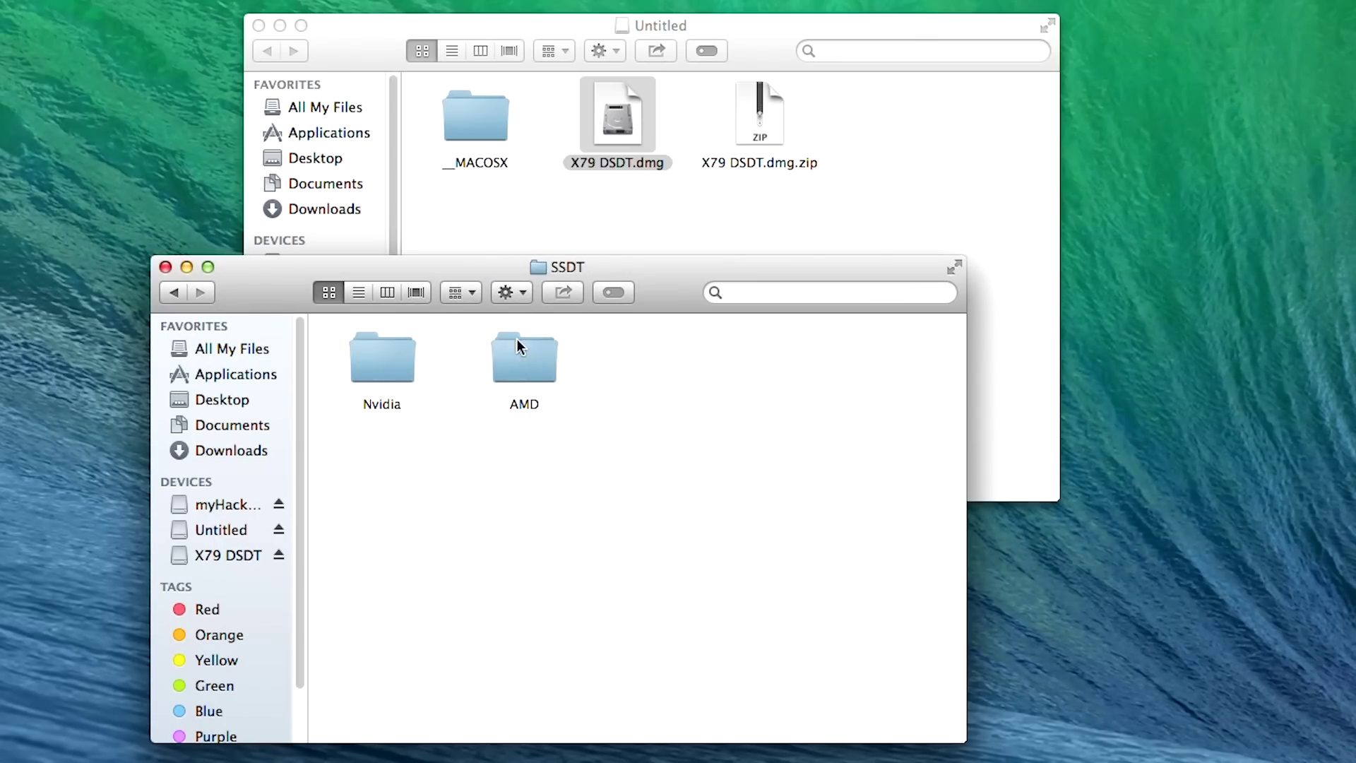
{"action": "double_click", "coordinate": [414, 342]}
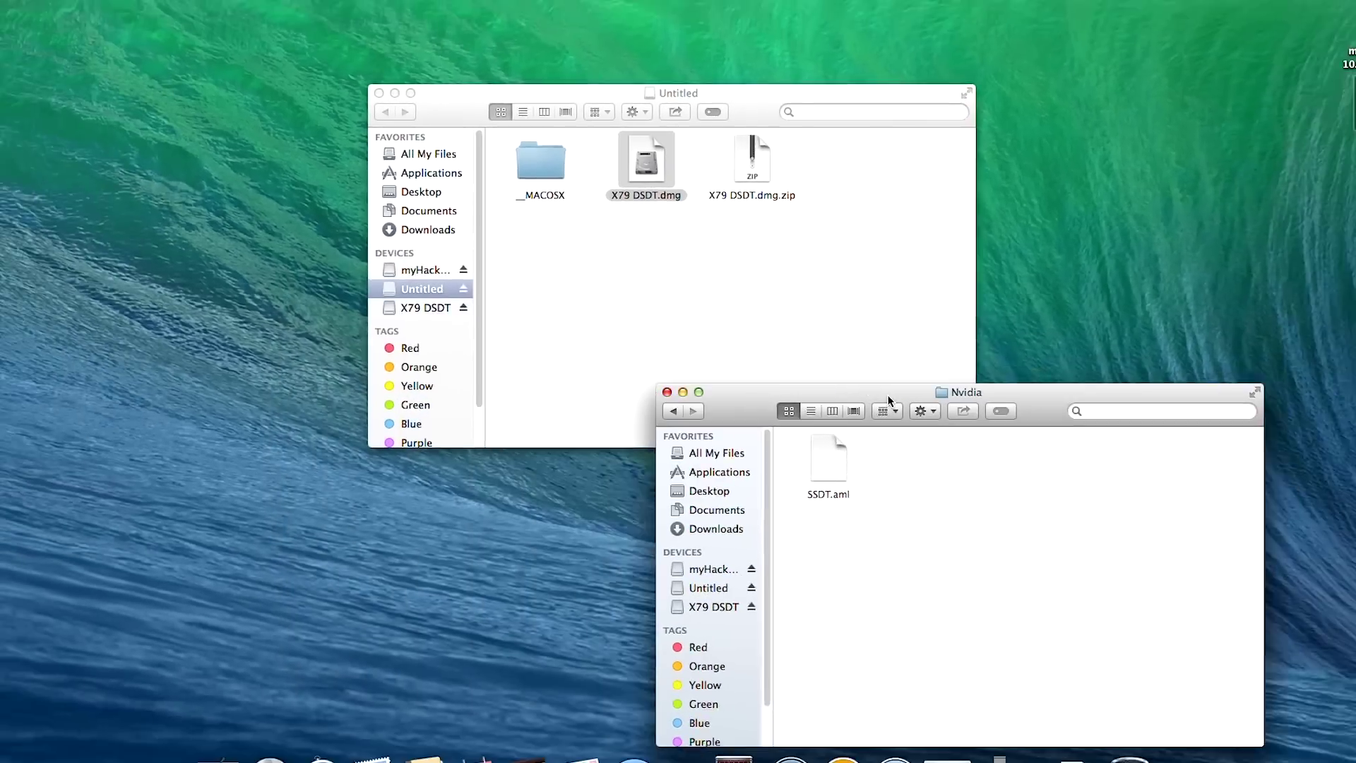
{"action": "left_click_drag", "start_coordinate": [589, 92], "coordinate": [339, 135]}
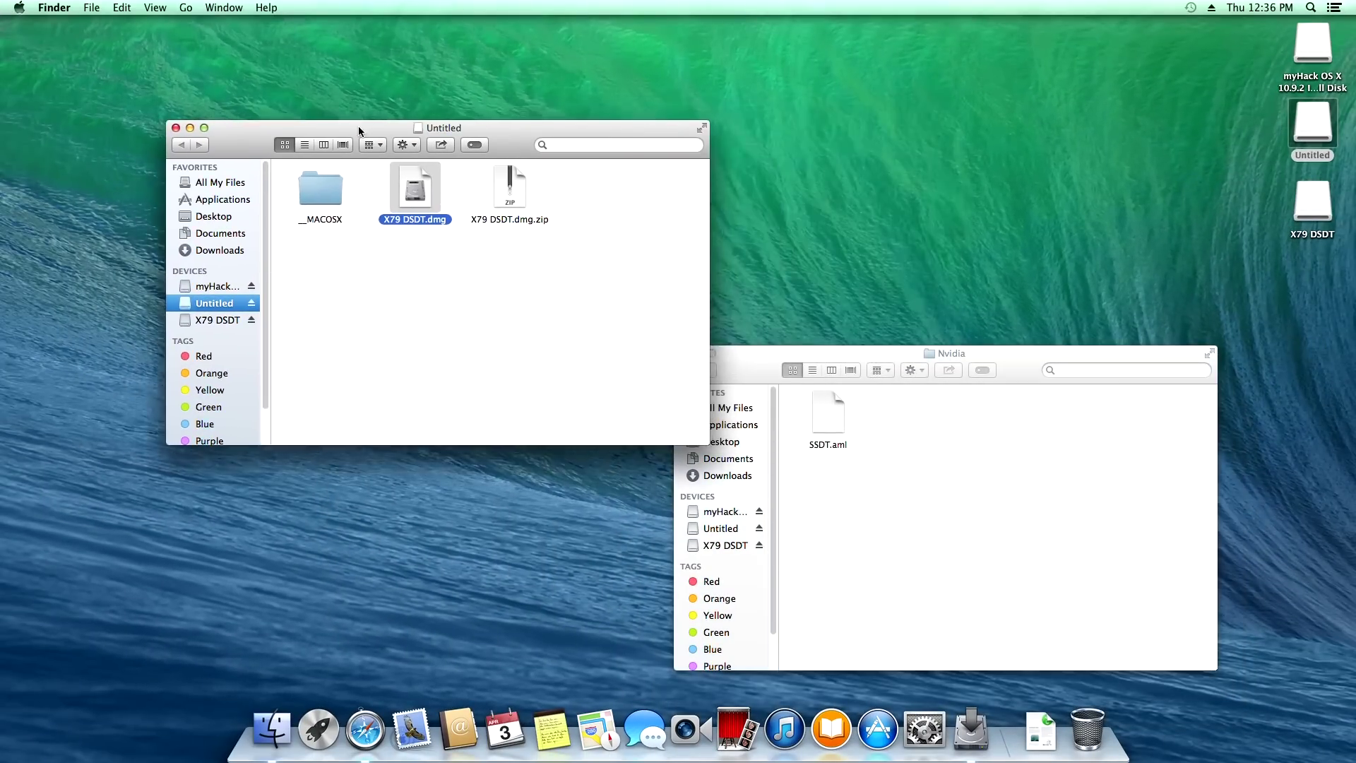
{"action": "left_click", "coordinate": [1317, 217]}
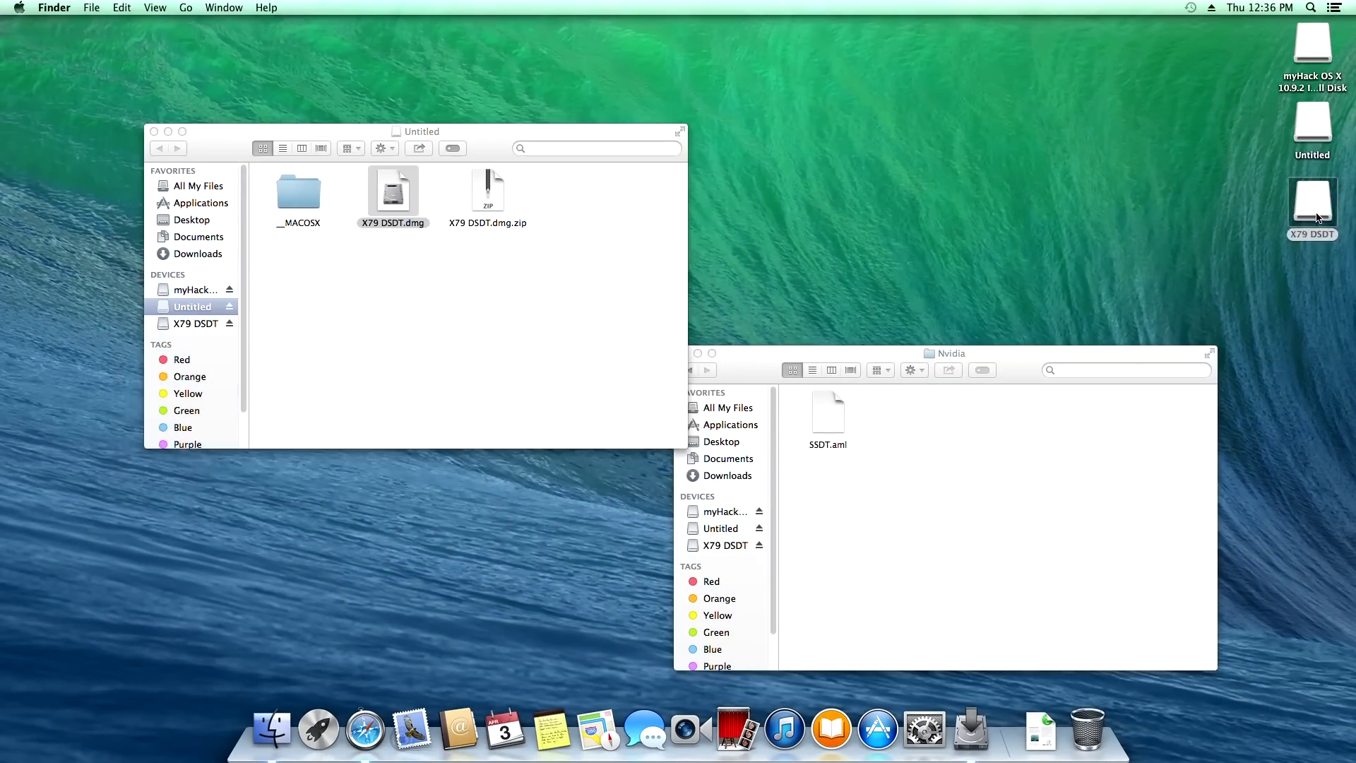
{"action": "double_click", "coordinate": [1317, 217]}
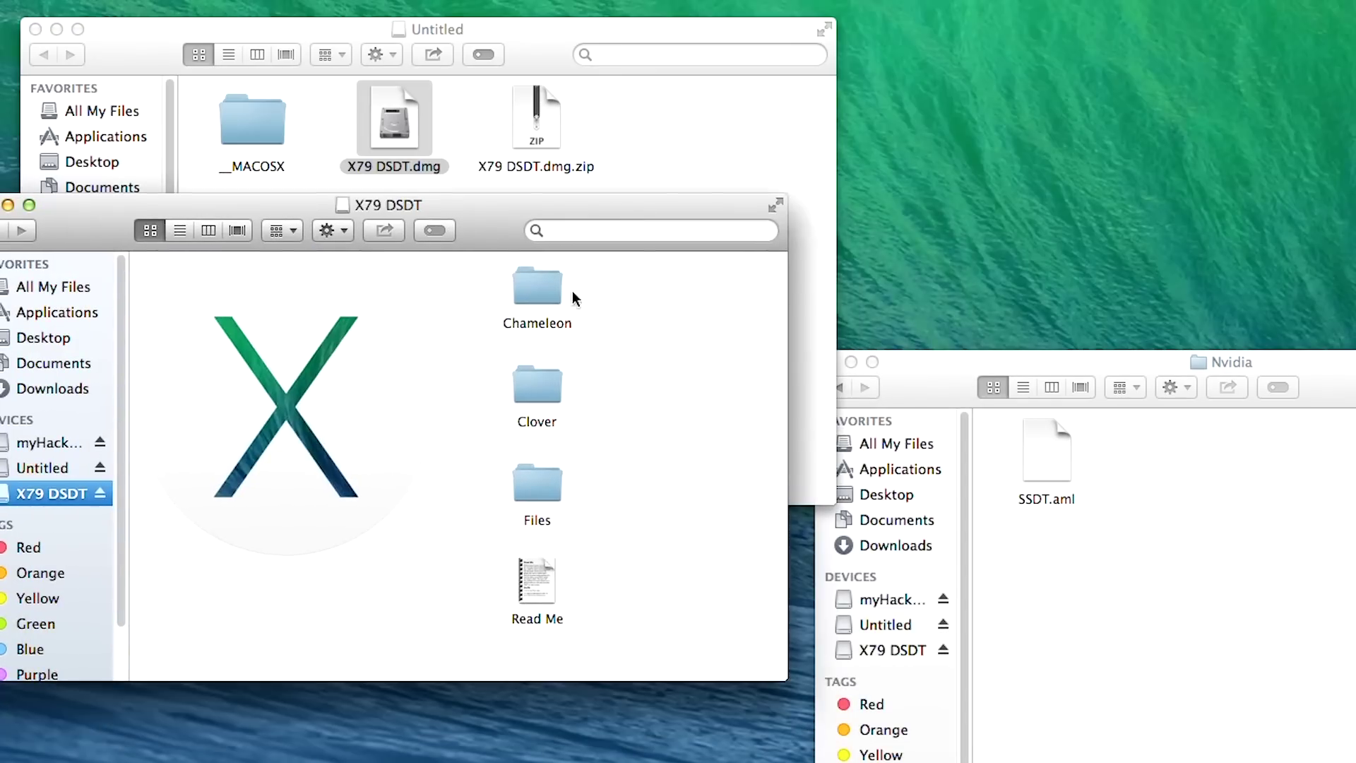
{"action": "double_click", "coordinate": [545, 300]}
{"action": "left_click", "coordinate": [204, 300]}
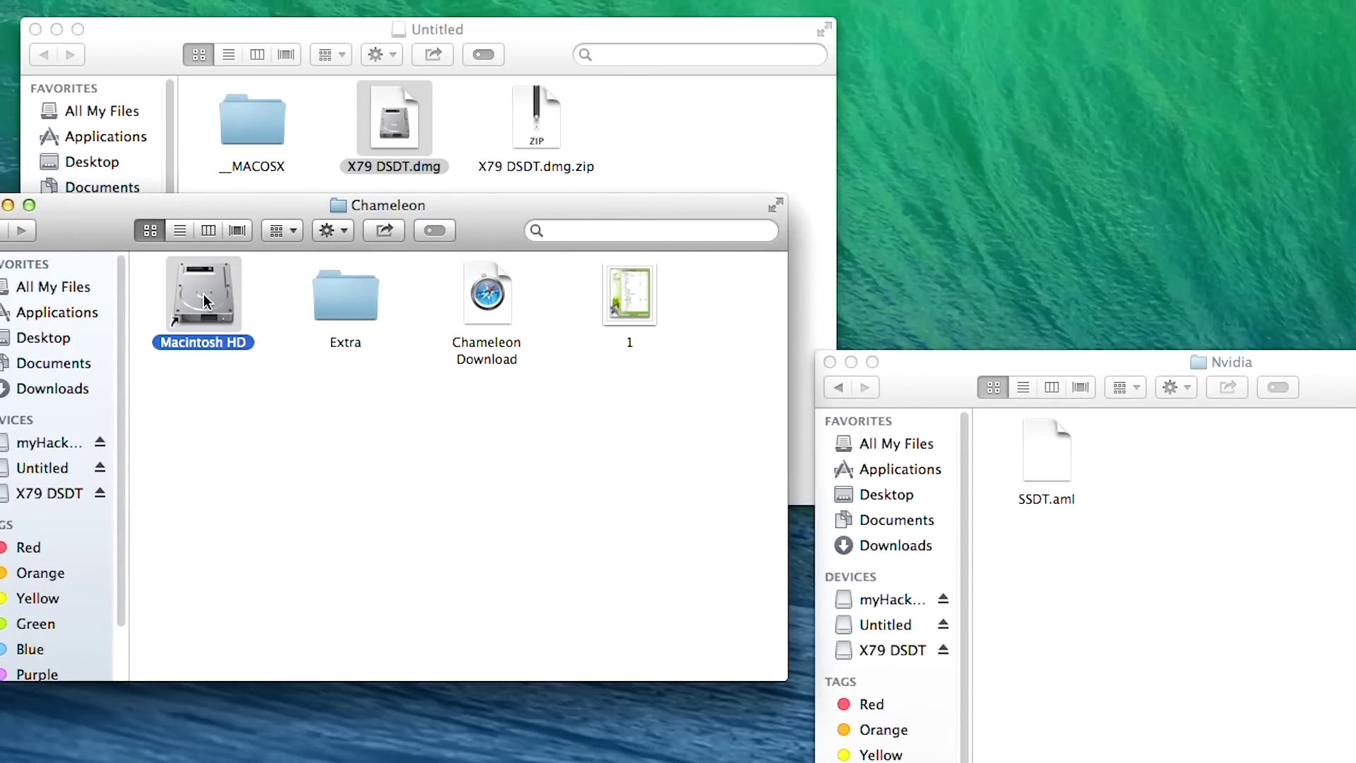
{"action": "double_click", "coordinate": [205, 301]}
{"action": "double_click", "coordinate": [475, 303]}
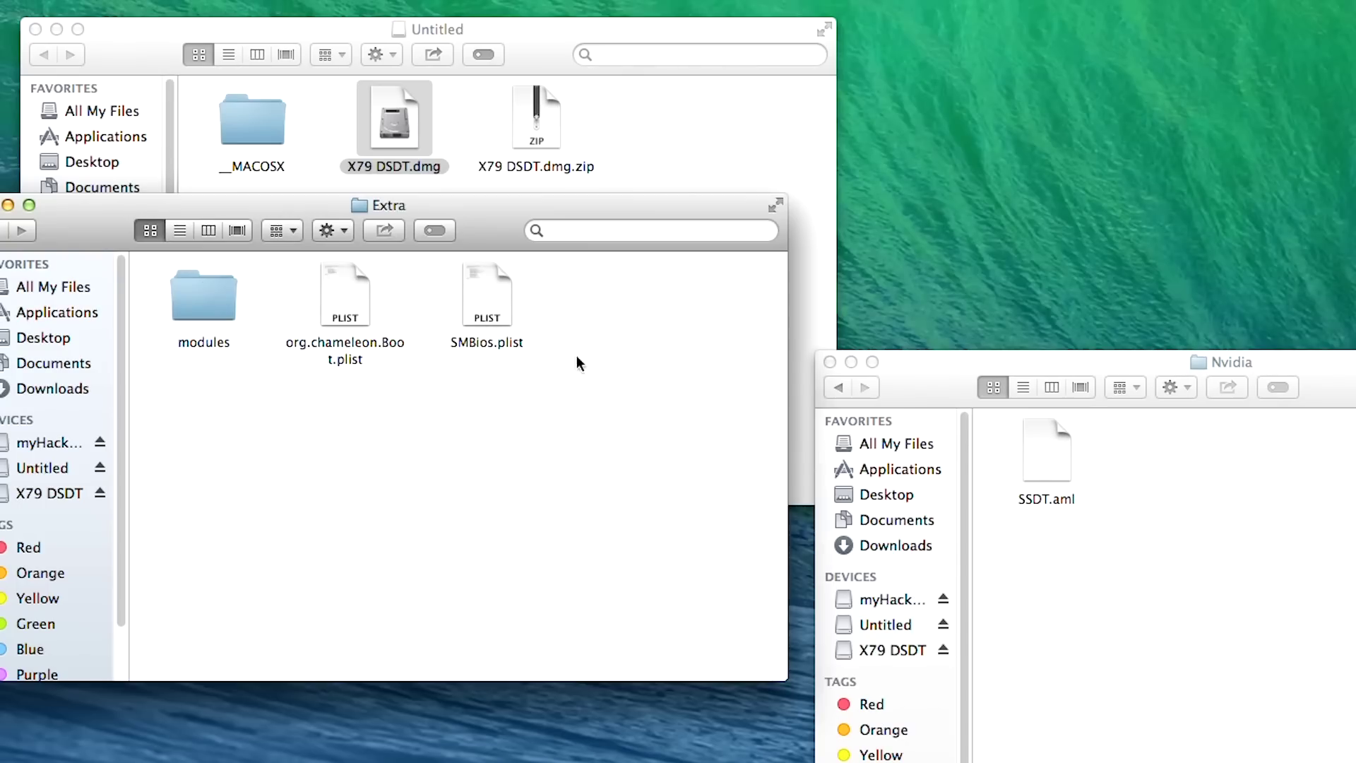
{"action": "left_click", "coordinate": [1037, 490]}
{"action": "left_click_drag", "start_coordinate": [1045, 451], "coordinate": [594, 337]}
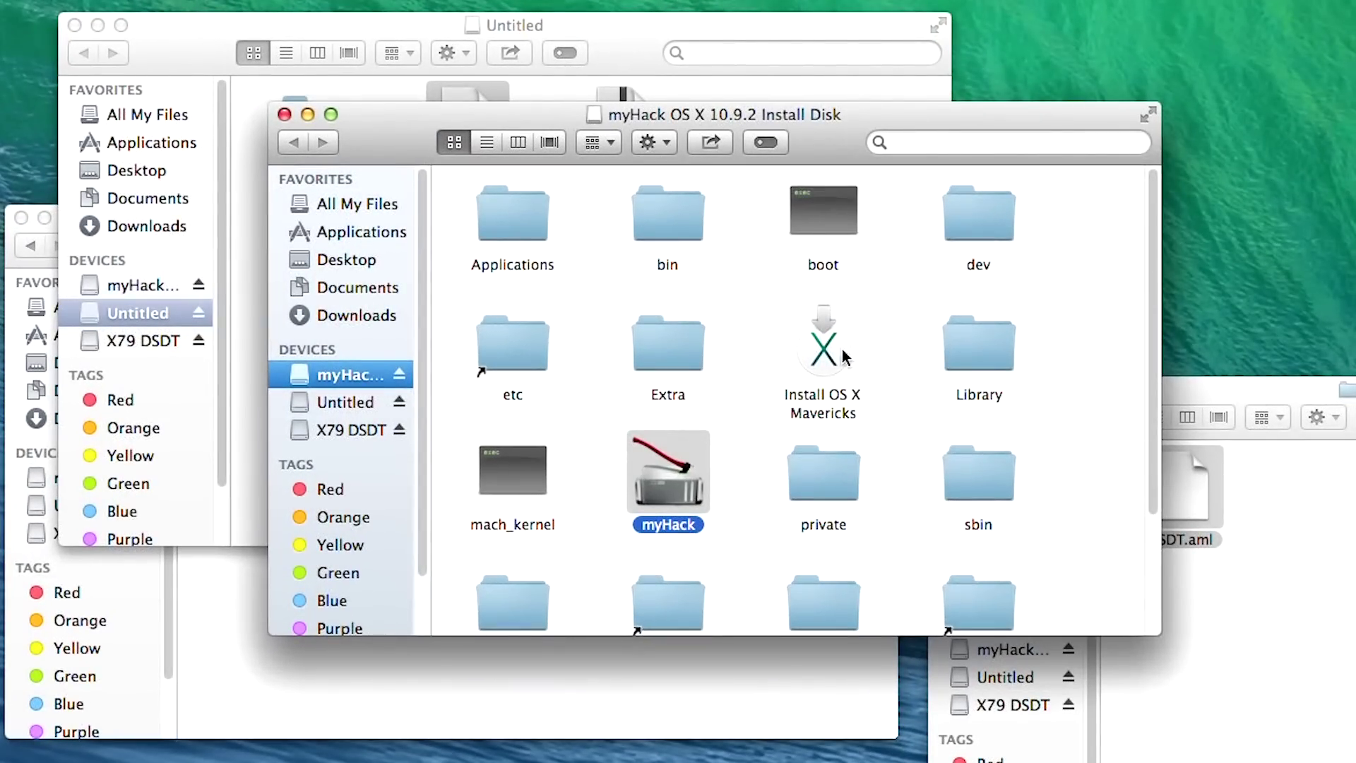
Step: Launch myHack with the sudo password and install Chameleon onto the / target volume
{"action": "double_click", "coordinate": [686, 472]}
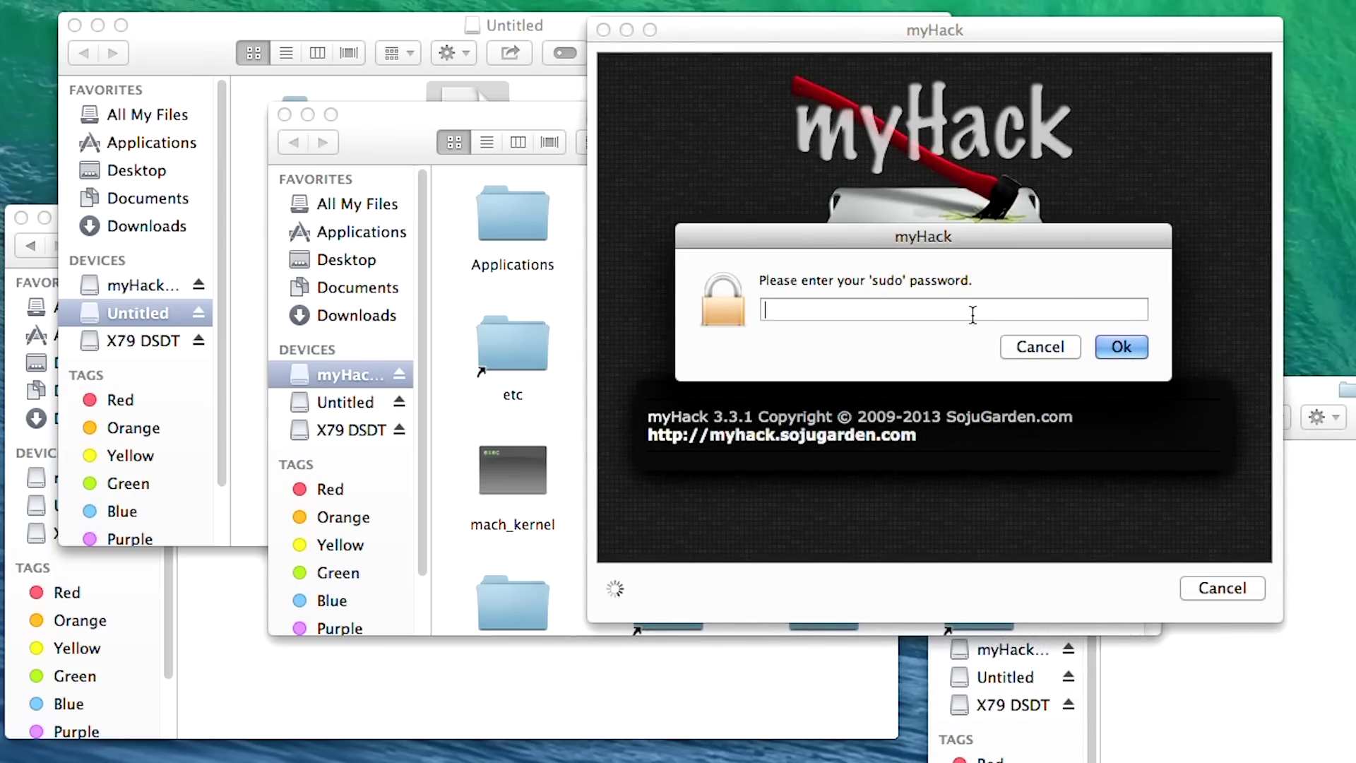
{"action": "type", "text": "**********"}
{"action": "key", "text": "Return"}
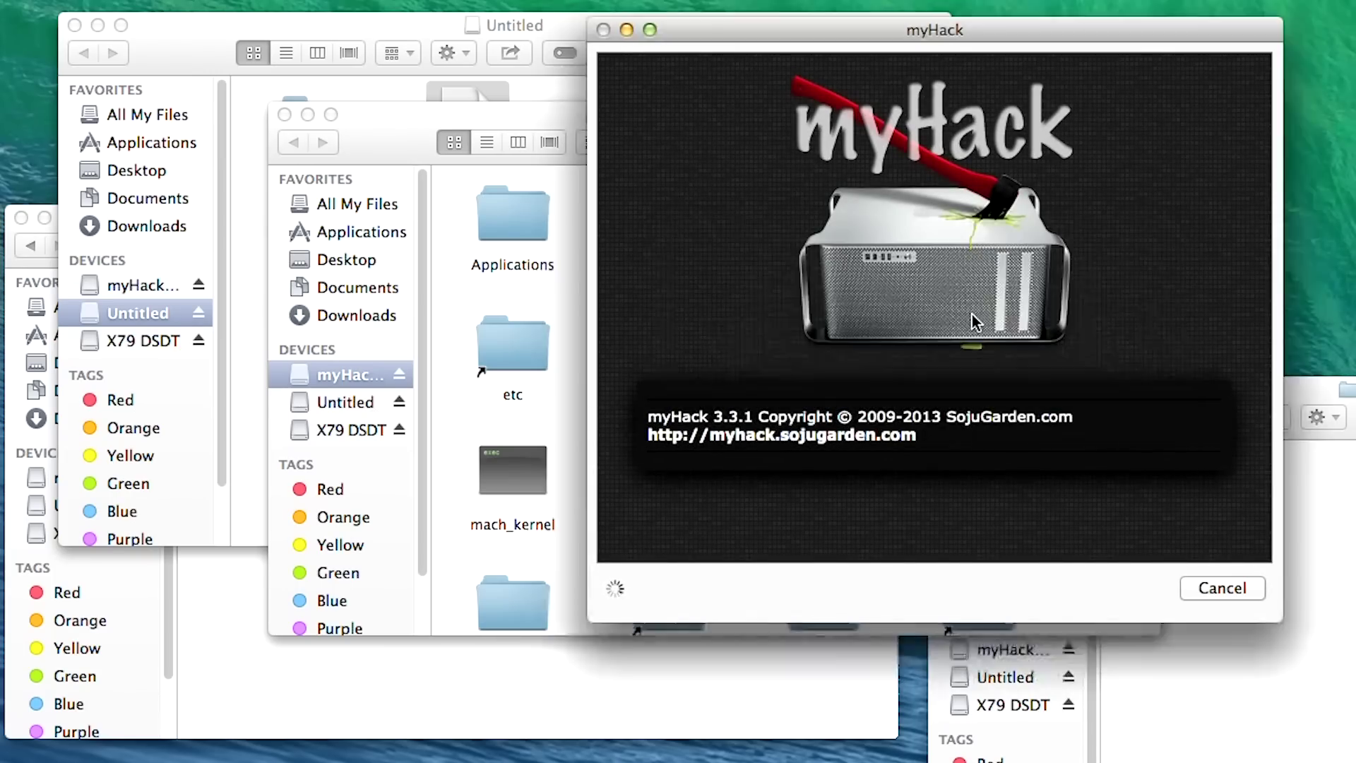
{"action": "left_click", "coordinate": [1130, 309]}
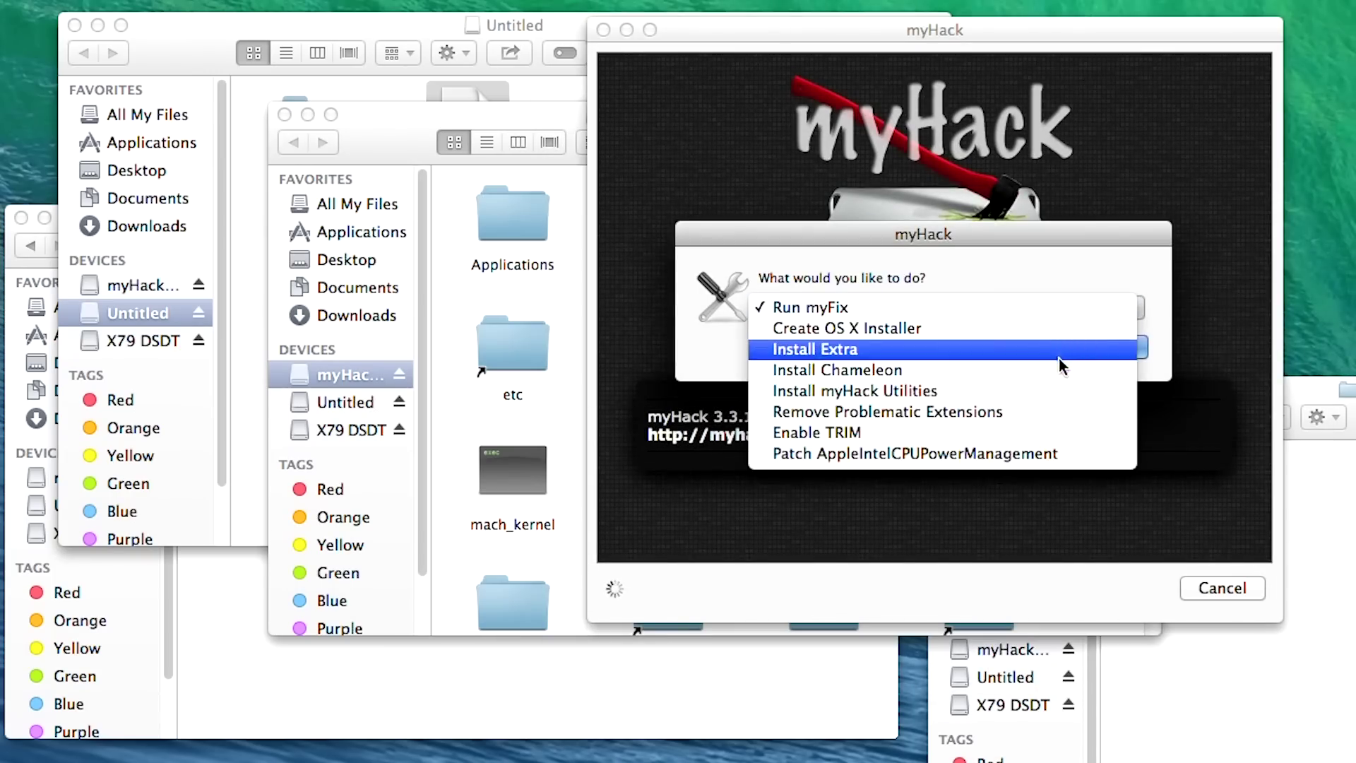
{"action": "left_click", "coordinate": [1088, 370]}
{"action": "left_click", "coordinate": [1123, 349]}
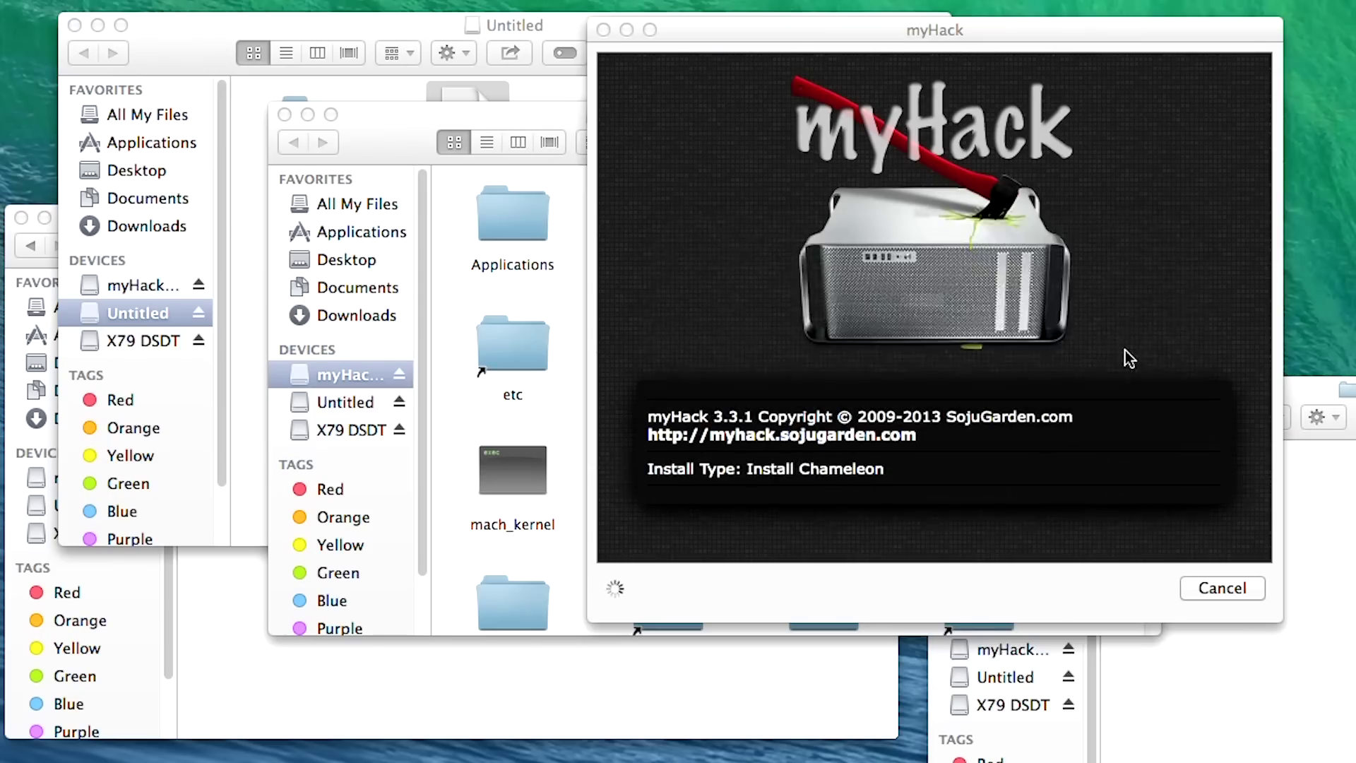
{"action": "left_click", "coordinate": [1123, 348]}
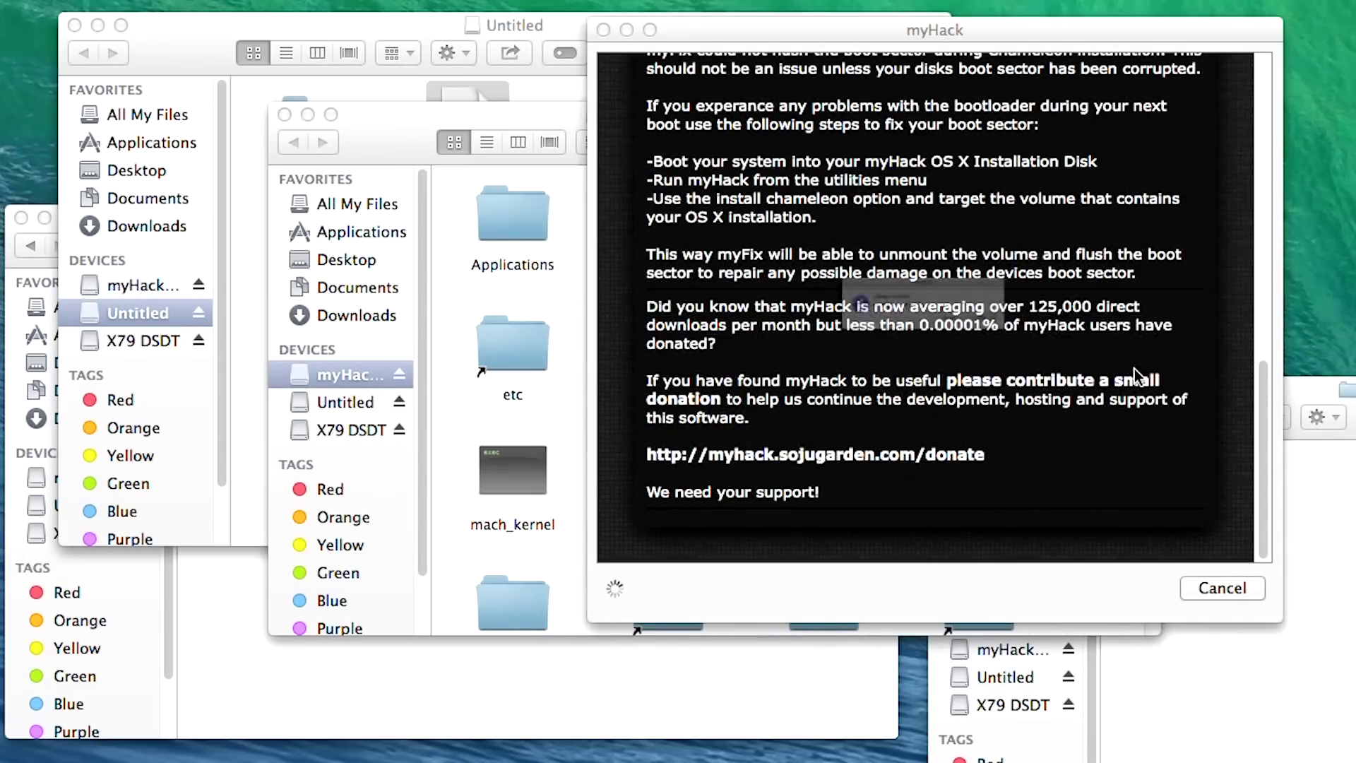
Step: Dismiss myHack's Finished notice and boot Mac OS with -v from the Chameleon prompt
{"action": "left_click", "coordinate": [1108, 347]}
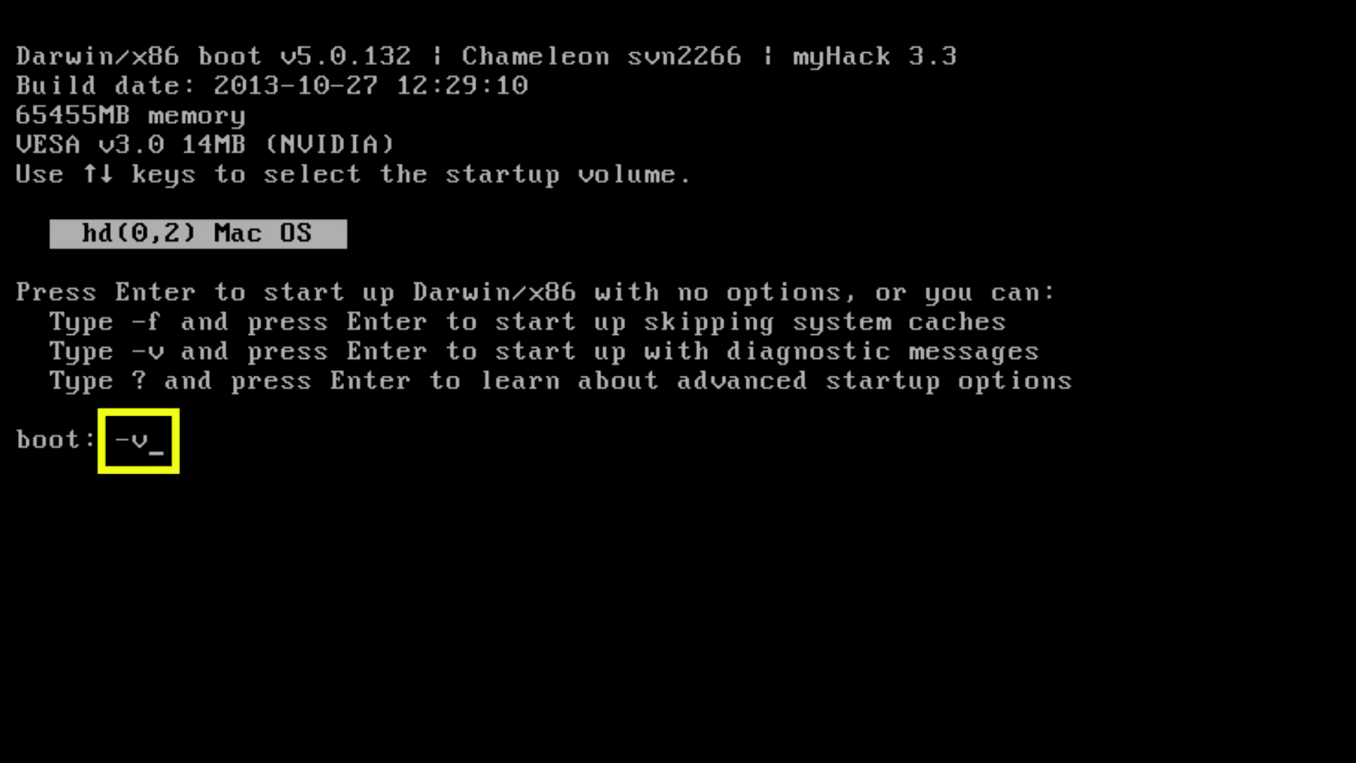
{"action": "key", "text": "Return"}
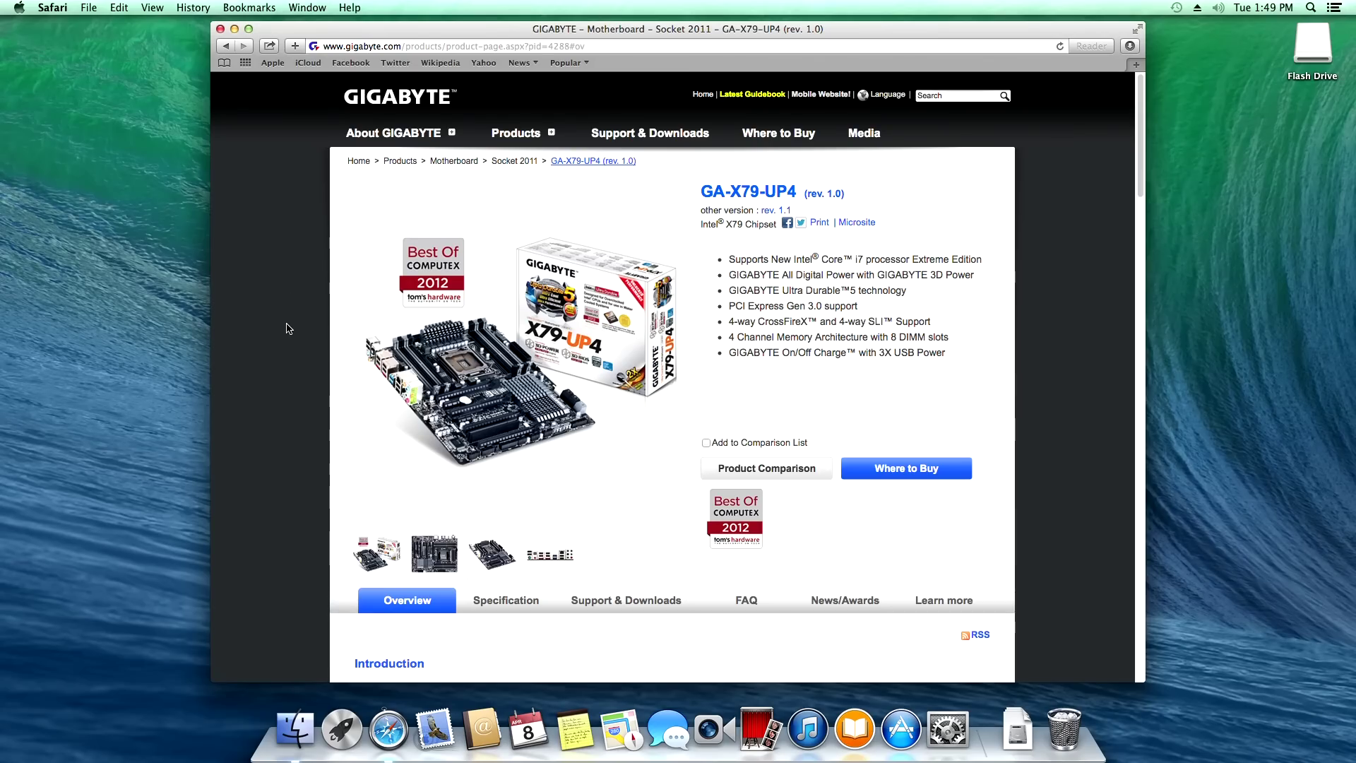
Step: Open the GA-X79-UP4 Specification tab and highlight Realtek ALC892 under Audio
{"action": "scroll", "coordinate": [290, 328], "scroll_direction": "down", "scroll_amount": 5}
{"action": "left_click", "coordinate": [490, 321]}
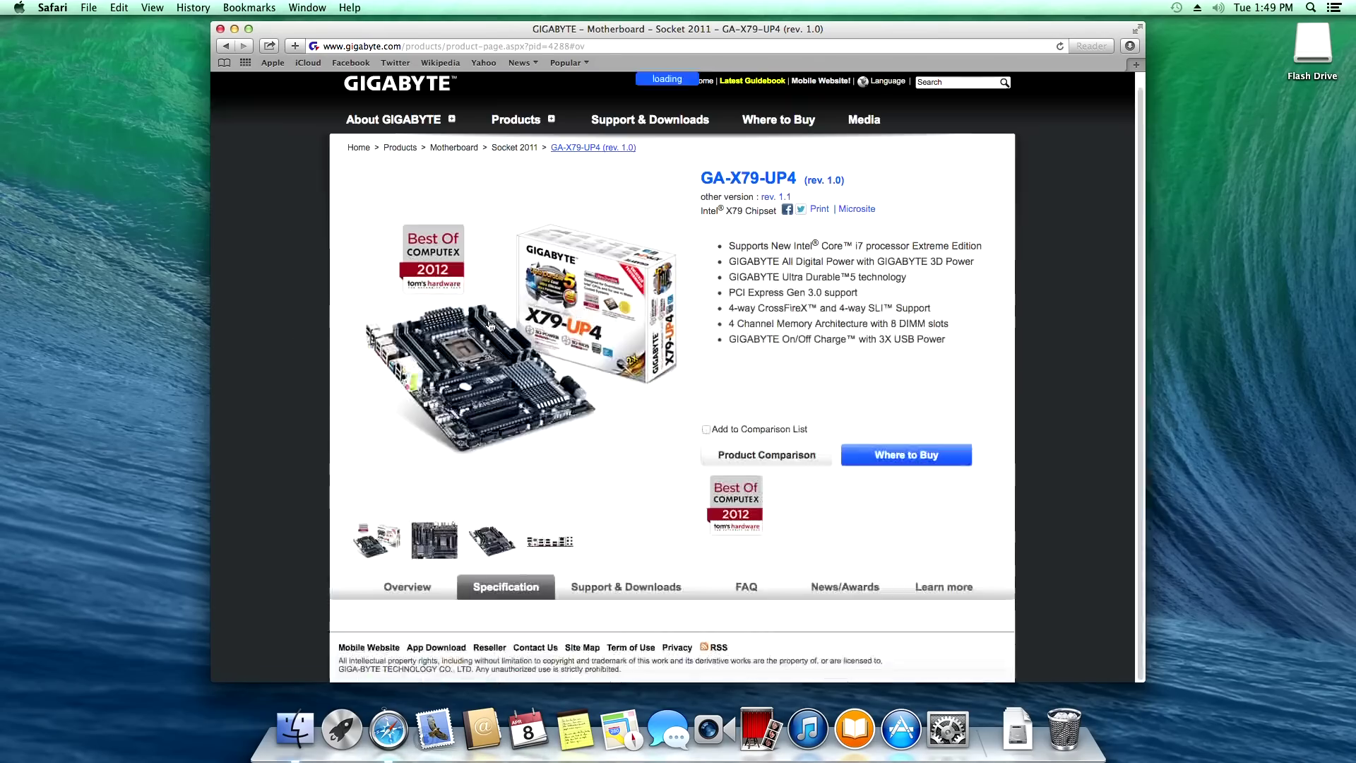
{"action": "scroll", "coordinate": [363, 392], "scroll_direction": "down", "scroll_amount": 5}
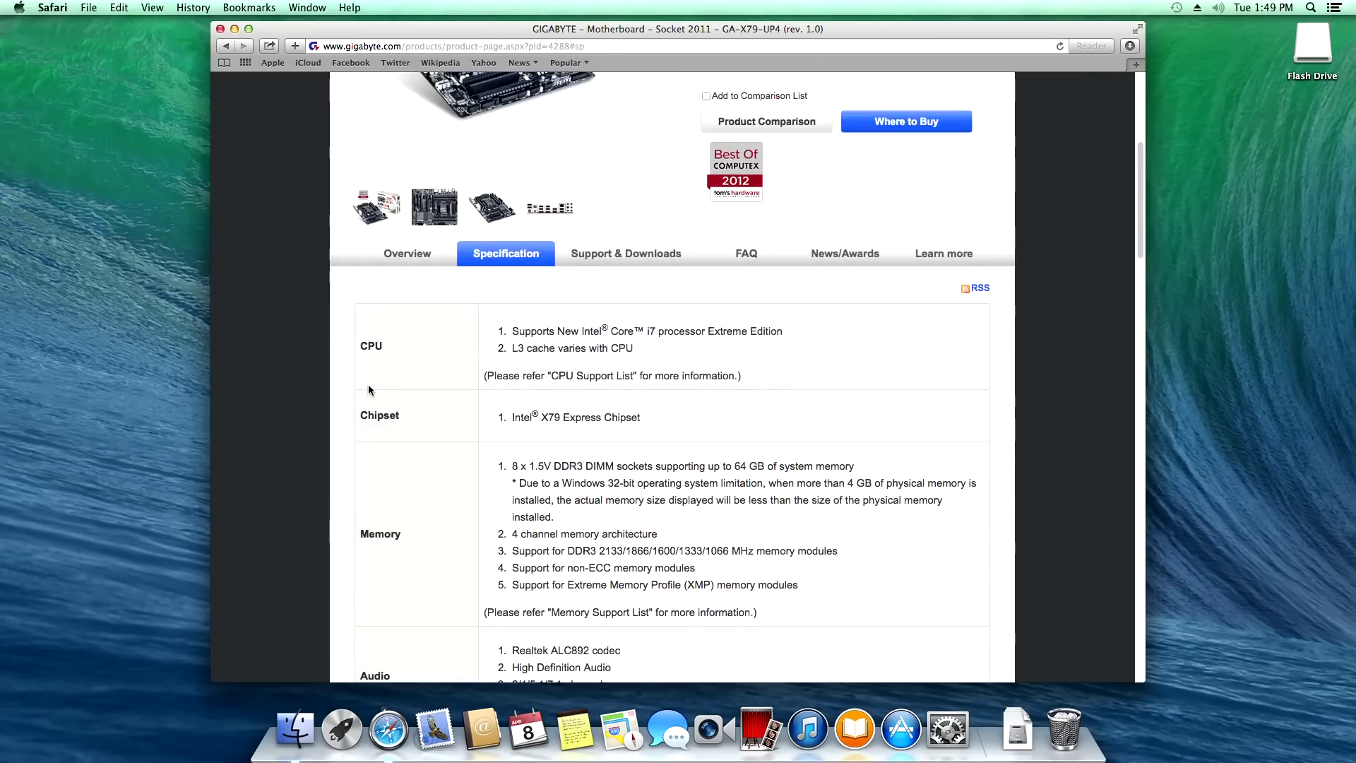
{"action": "scroll", "coordinate": [380, 386], "scroll_direction": "down", "scroll_amount": 3}
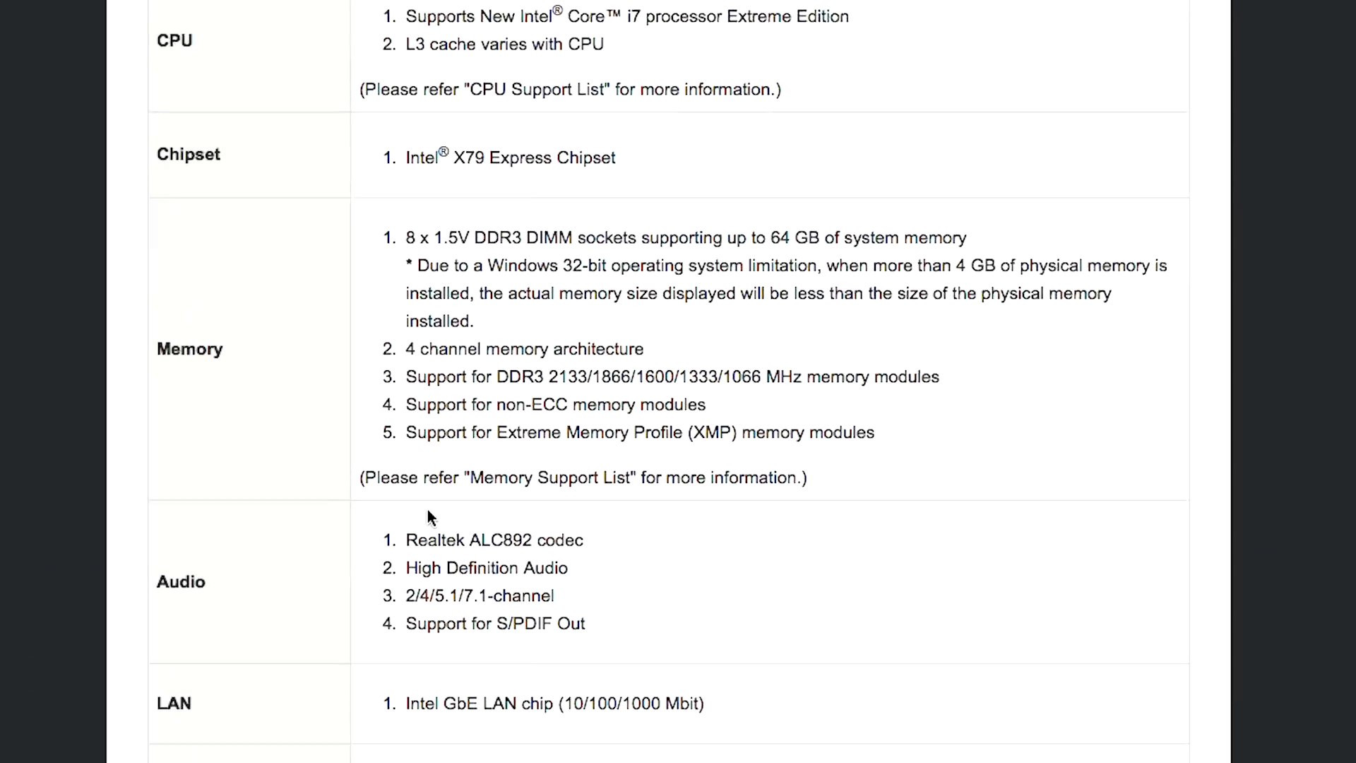
{"action": "left_click_drag", "start_coordinate": [535, 539], "coordinate": [455, 554]}
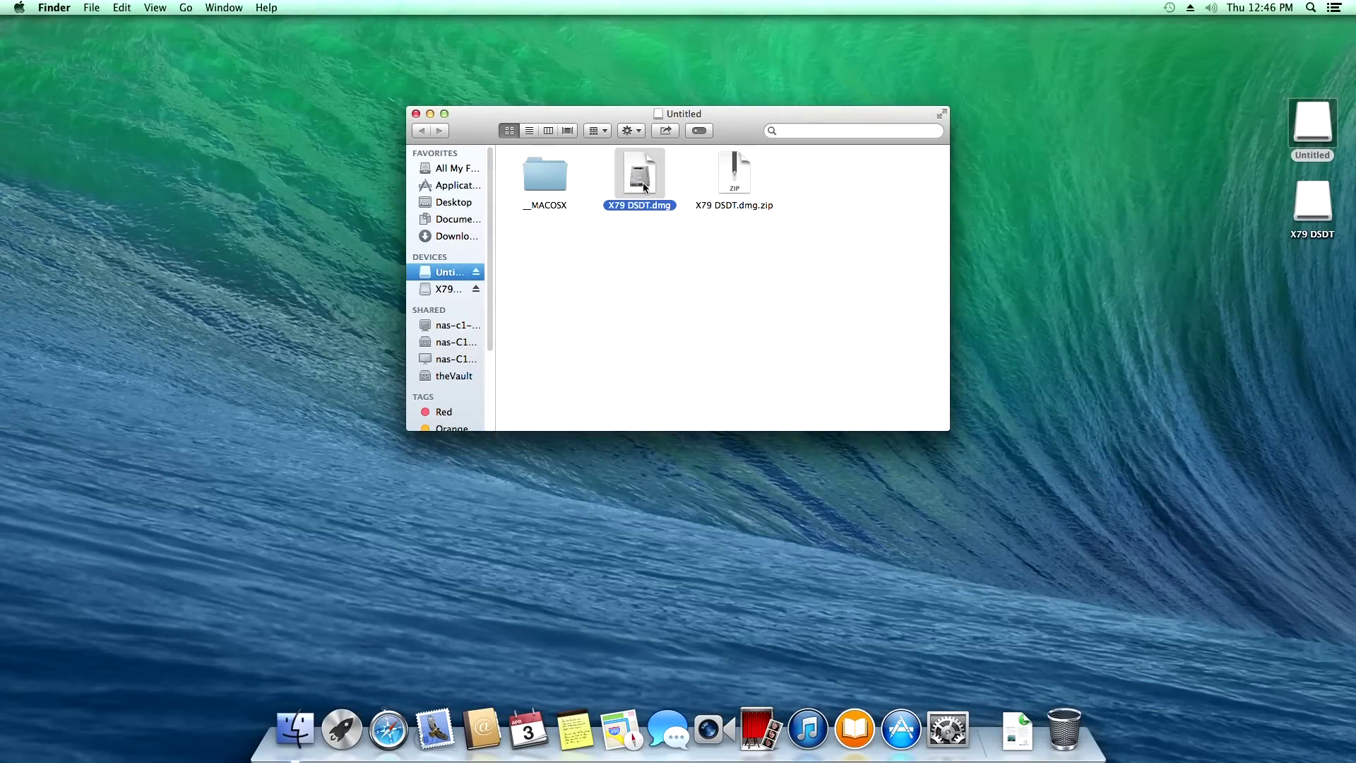
Step: Mount X79 DSDT.dmg, browse to Files > Gigabyte > Kexts, and open the ALC892, ALC898 and Audio Support Page links
{"action": "double_click", "coordinate": [640, 177]}
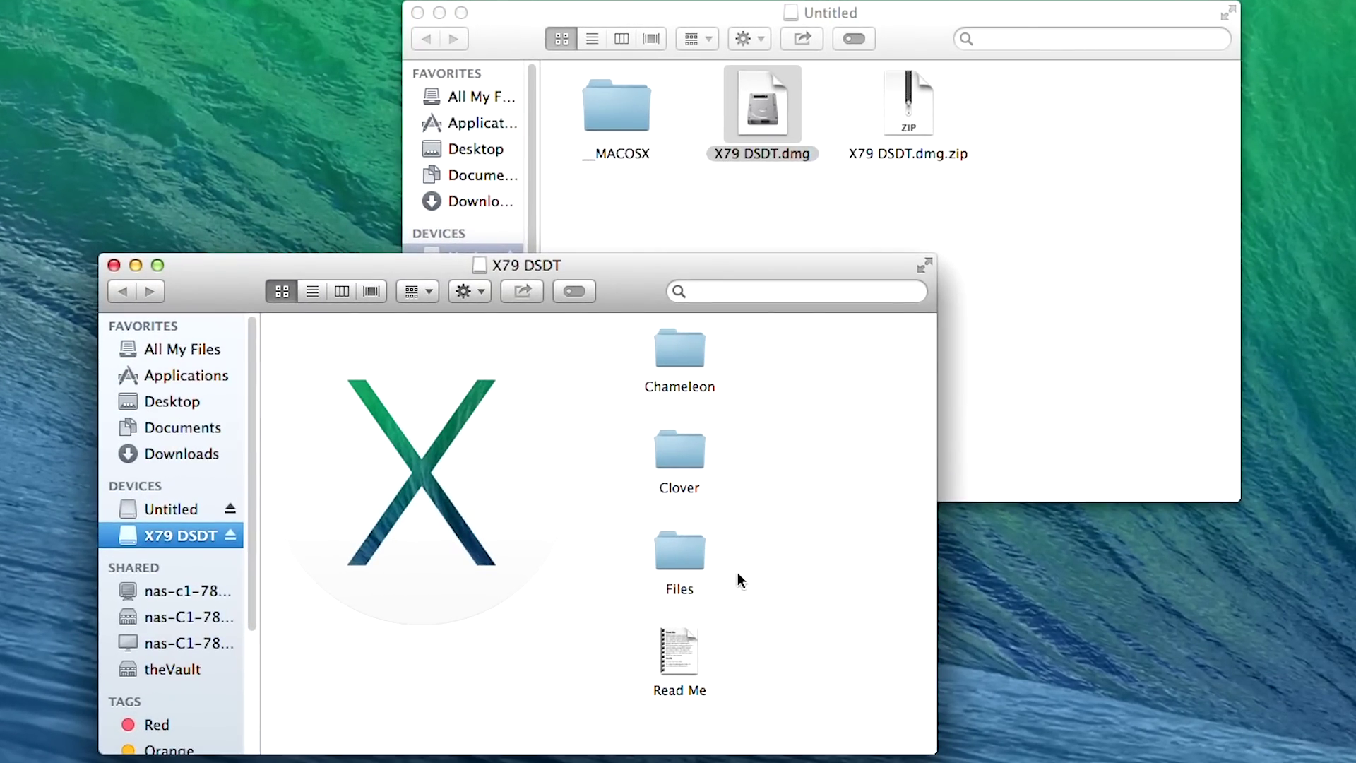
{"action": "double_click", "coordinate": [688, 549]}
{"action": "double_click", "coordinate": [760, 369]}
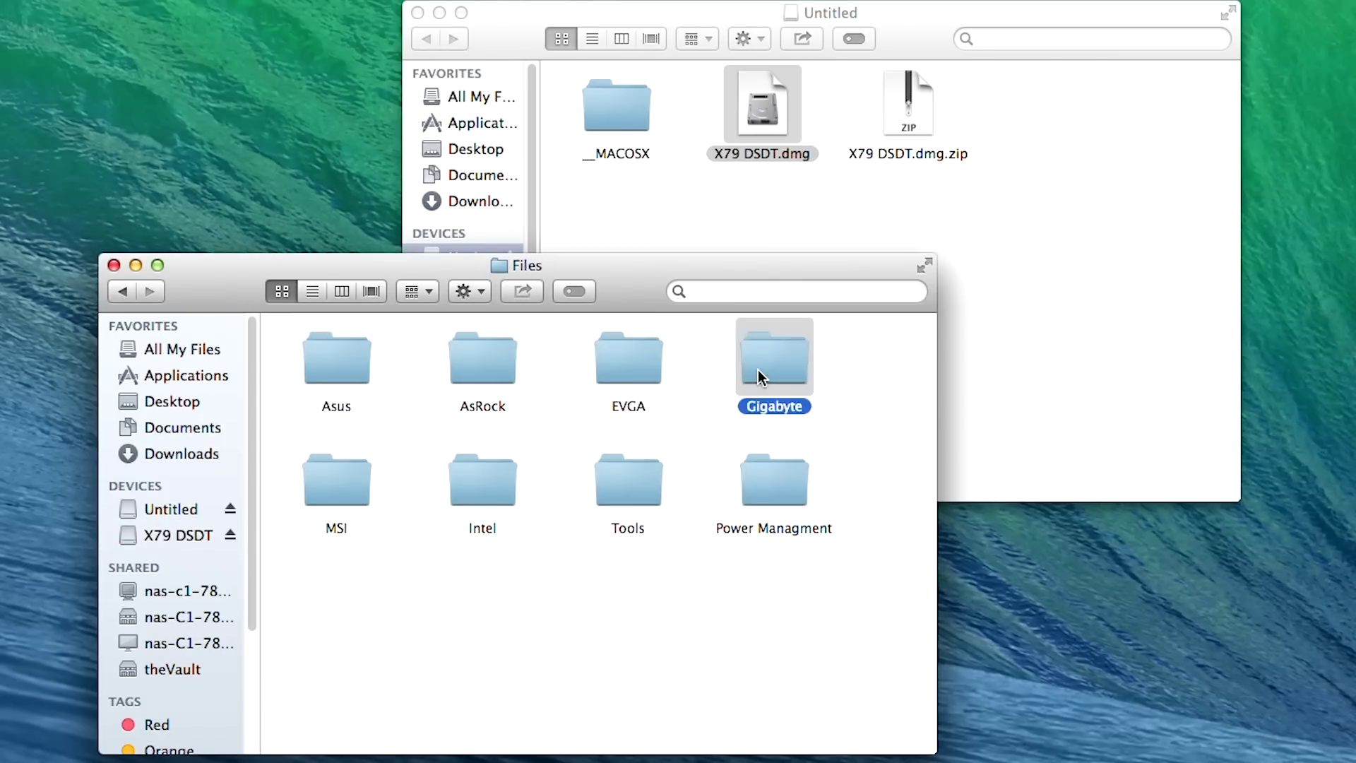
{"action": "double_click", "coordinate": [359, 484]}
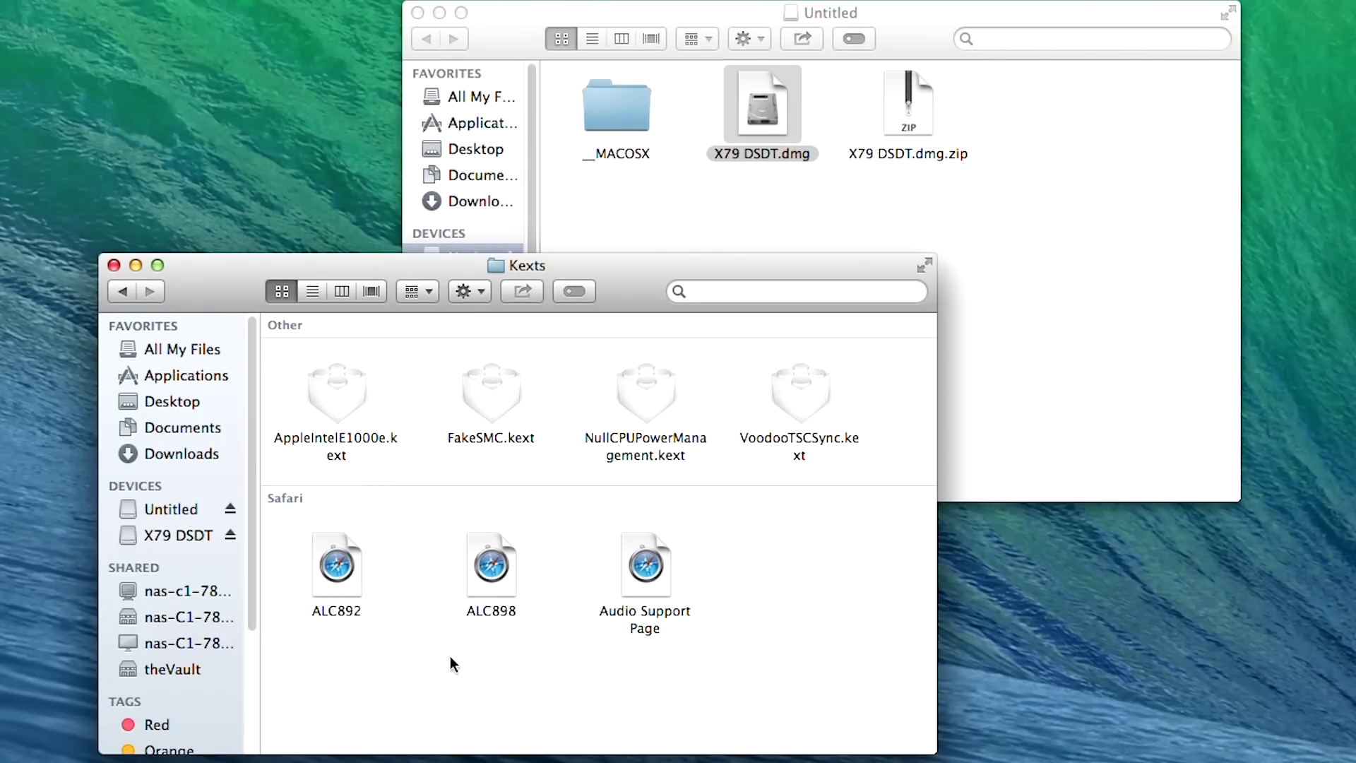
{"action": "left_click_drag", "start_coordinate": [710, 663], "coordinate": [296, 527]}
{"action": "right_click", "coordinate": [333, 548]}
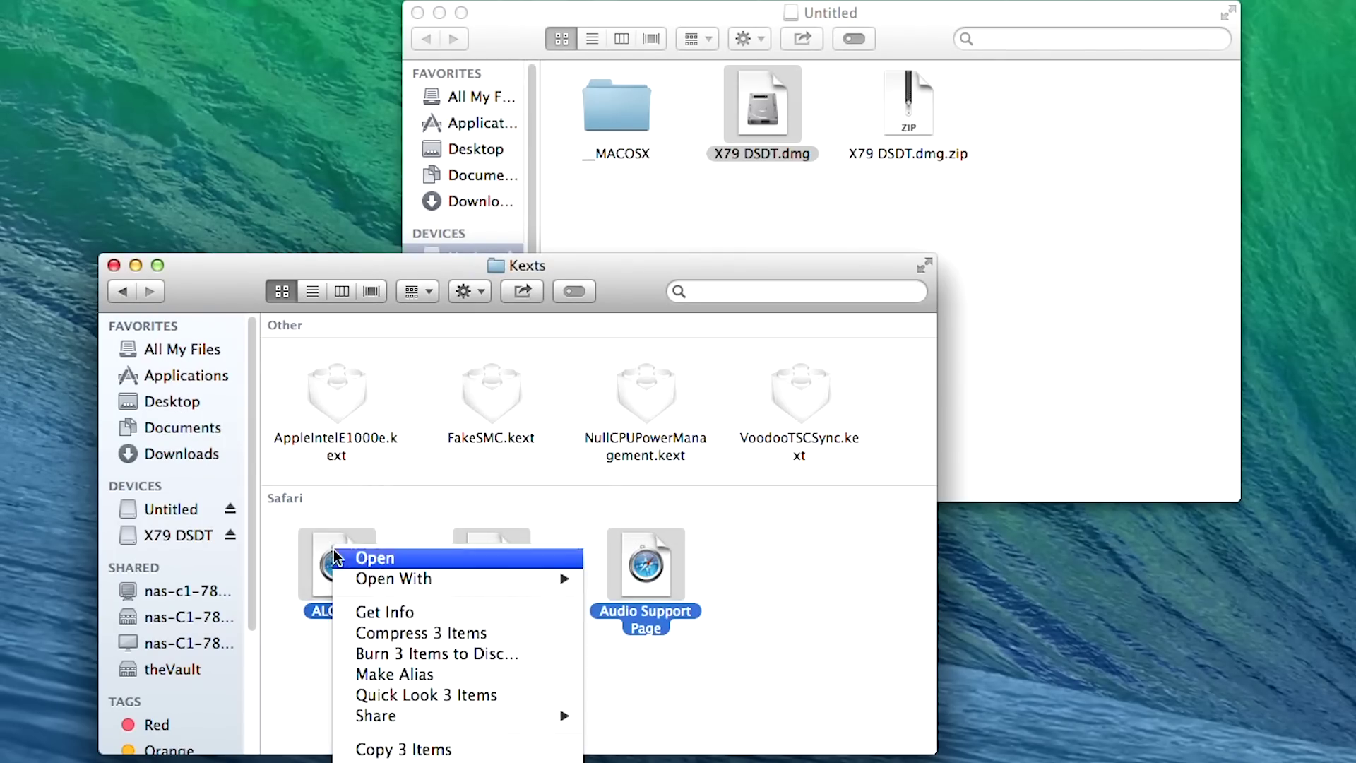
{"action": "left_click", "coordinate": [370, 558]}
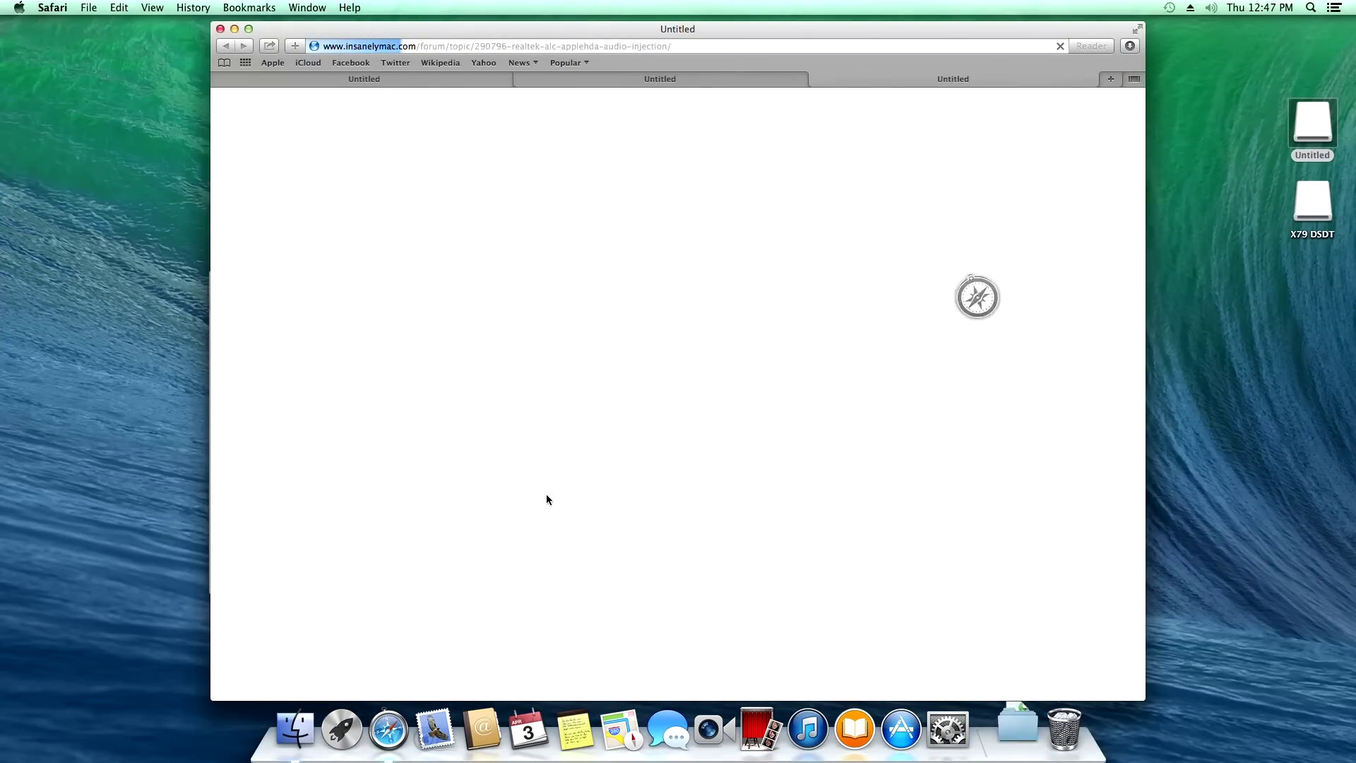
Step: Open audio_ALC892-master from the Downloads stack and select audio_alc892-92_patch.command
{"action": "left_click", "coordinate": [1018, 727]}
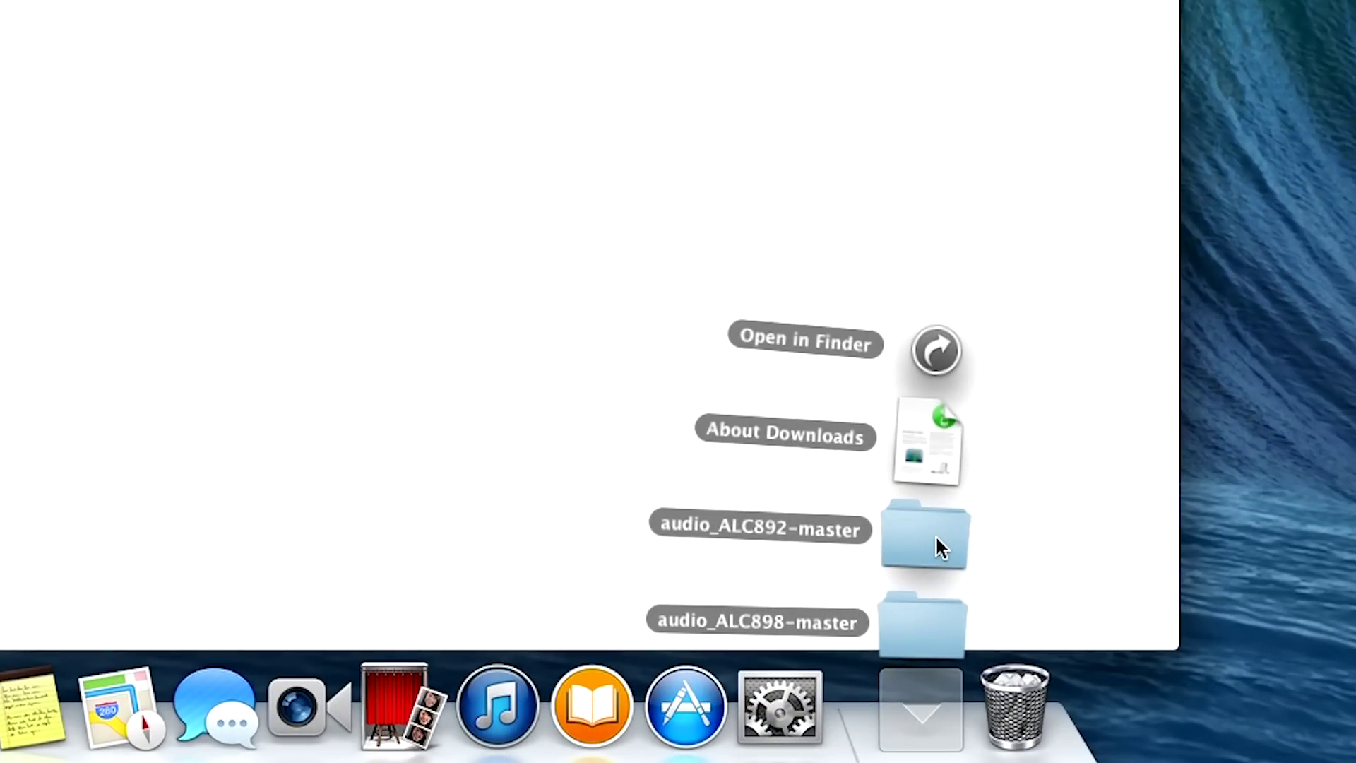
{"action": "left_click", "coordinate": [936, 535]}
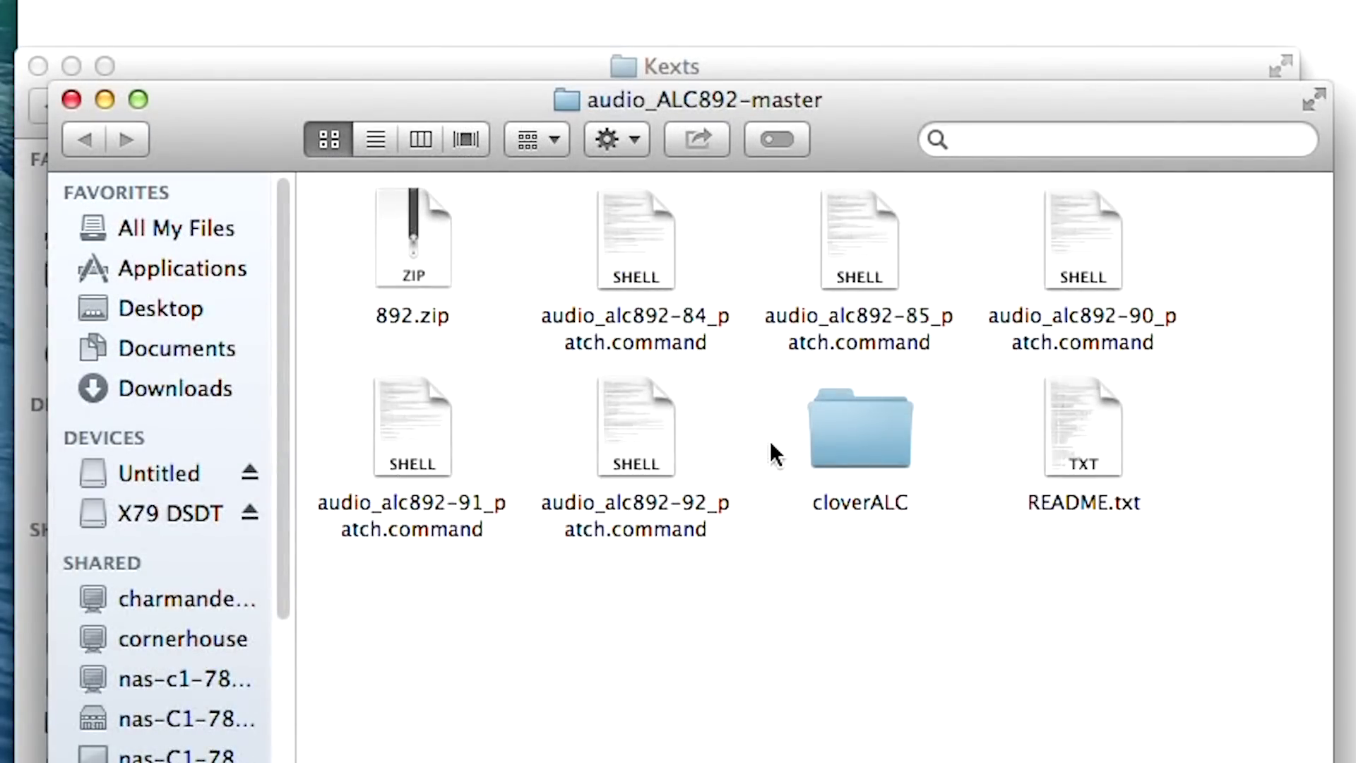
{"action": "left_click", "coordinate": [669, 448]}
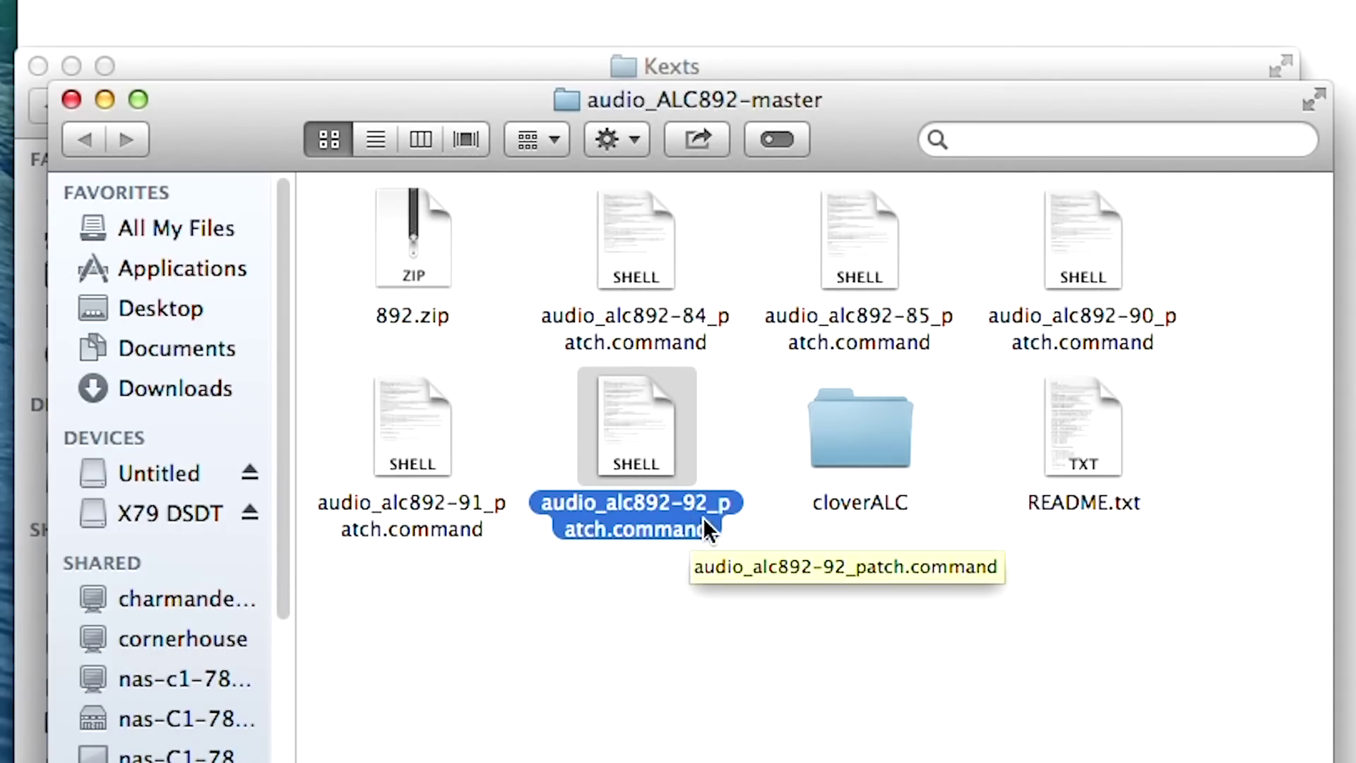
Step: Run audio_alc892-92_patch.command, allowing it via Security & Privacy Open Anyway and entering the admin password
{"action": "double_click", "coordinate": [657, 427]}
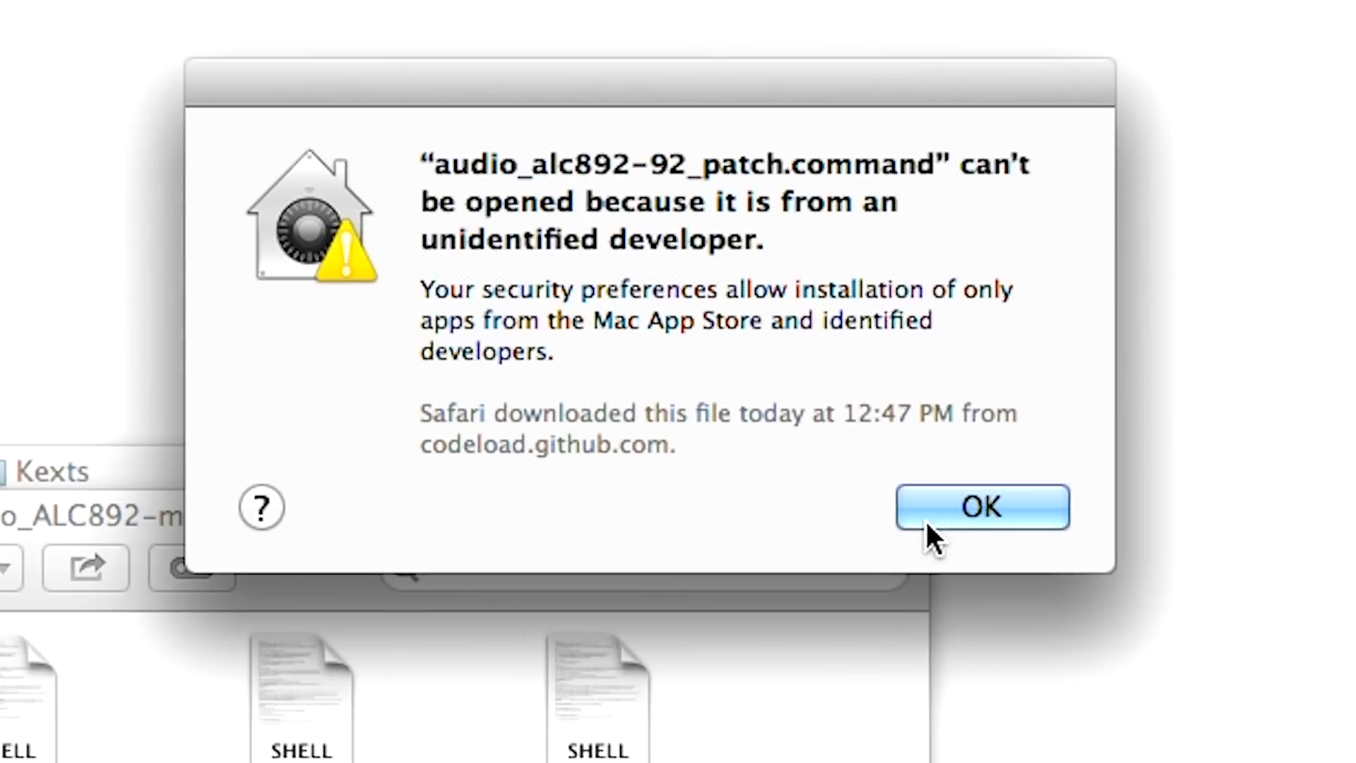
{"action": "left_click", "coordinate": [927, 522]}
{"action": "left_click", "coordinate": [943, 735]}
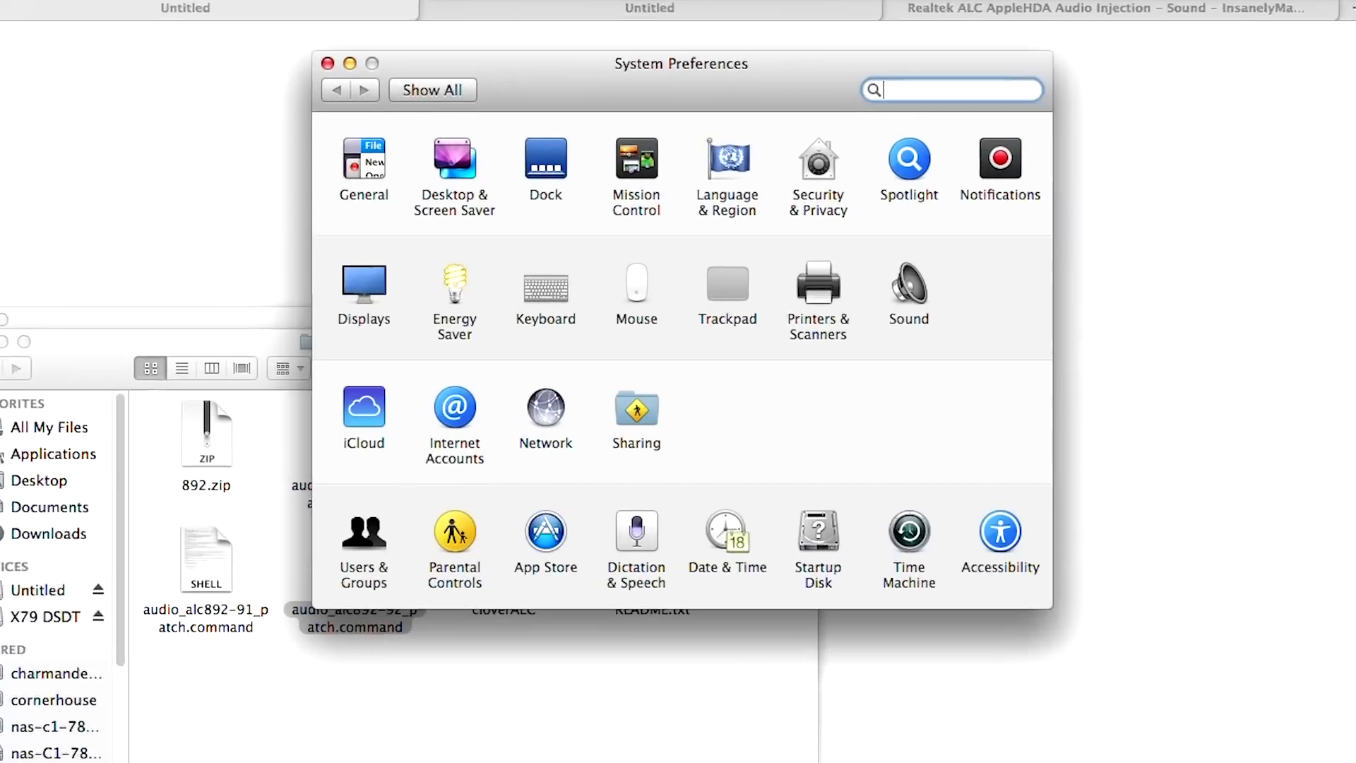
{"action": "left_click", "coordinate": [841, 166]}
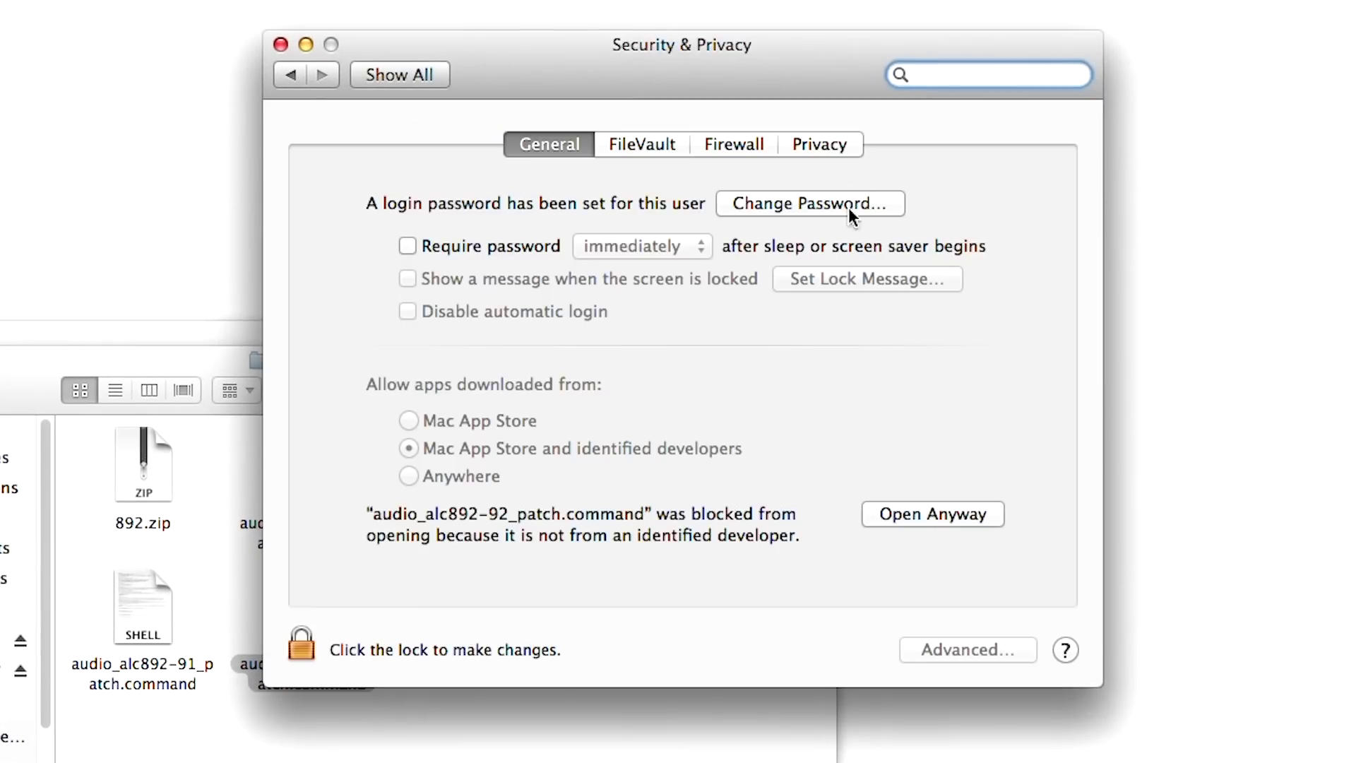
{"action": "left_click", "coordinate": [915, 519]}
{"action": "left_click", "coordinate": [912, 305]}
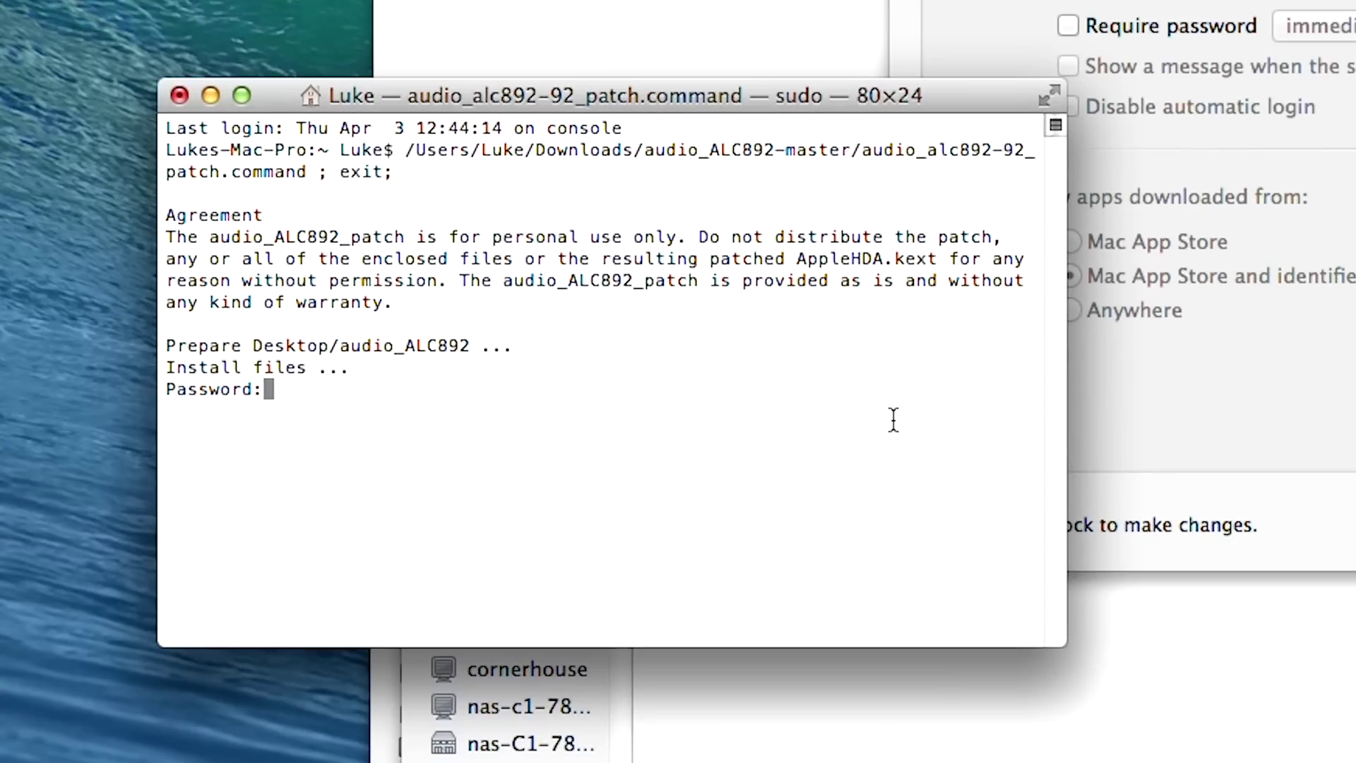
{"action": "key", "text": "Return"}
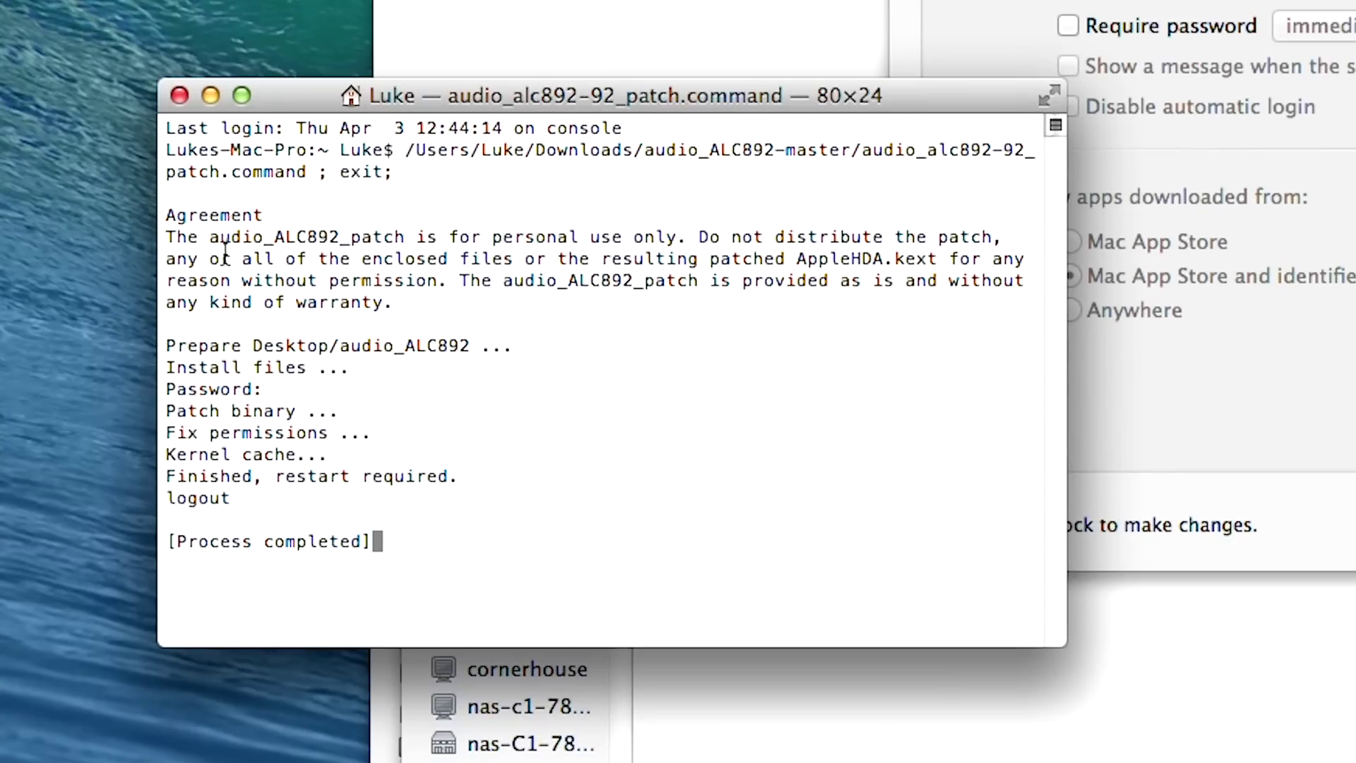
Step: Close the finished Terminal window and restart the Mac from the Apple menu
{"action": "left_click", "coordinate": [180, 98]}
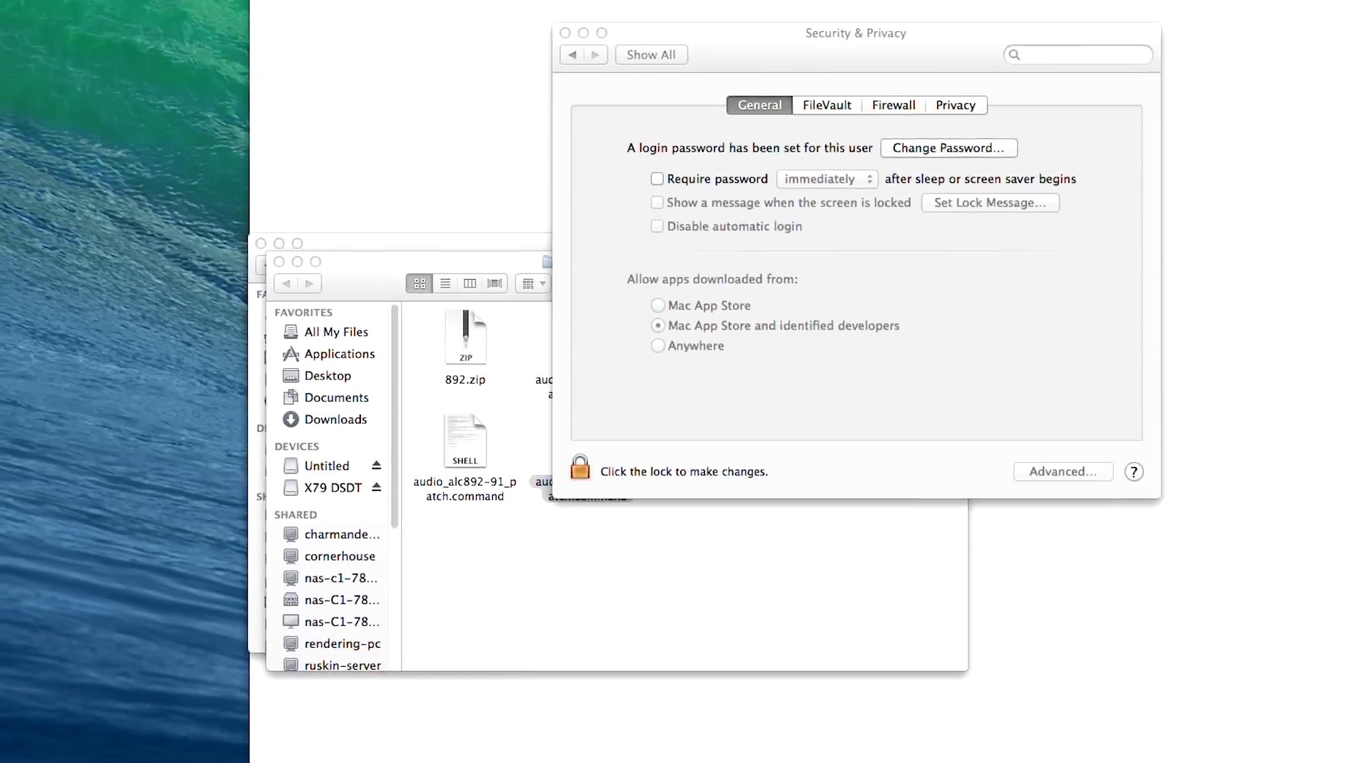
{"action": "left_click", "coordinate": [17, 8]}
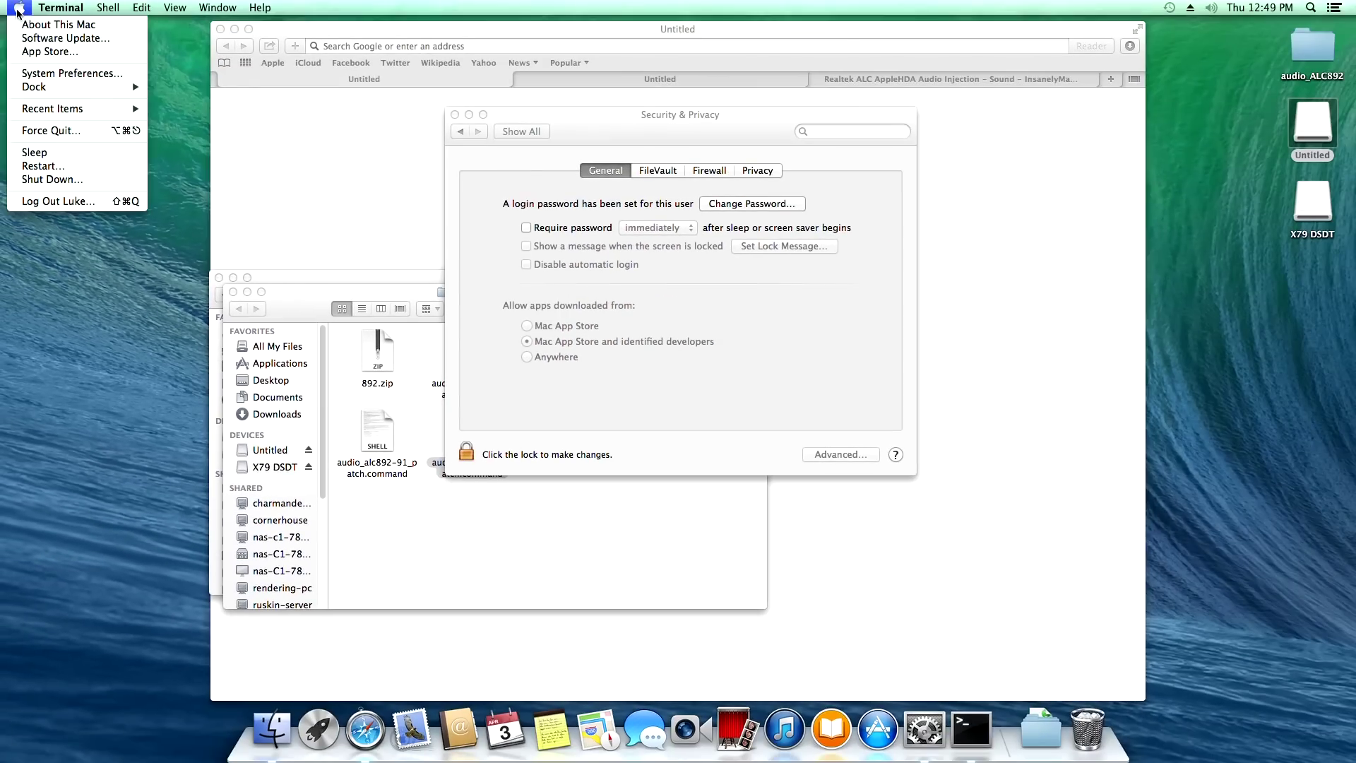
{"action": "left_click", "coordinate": [67, 165]}
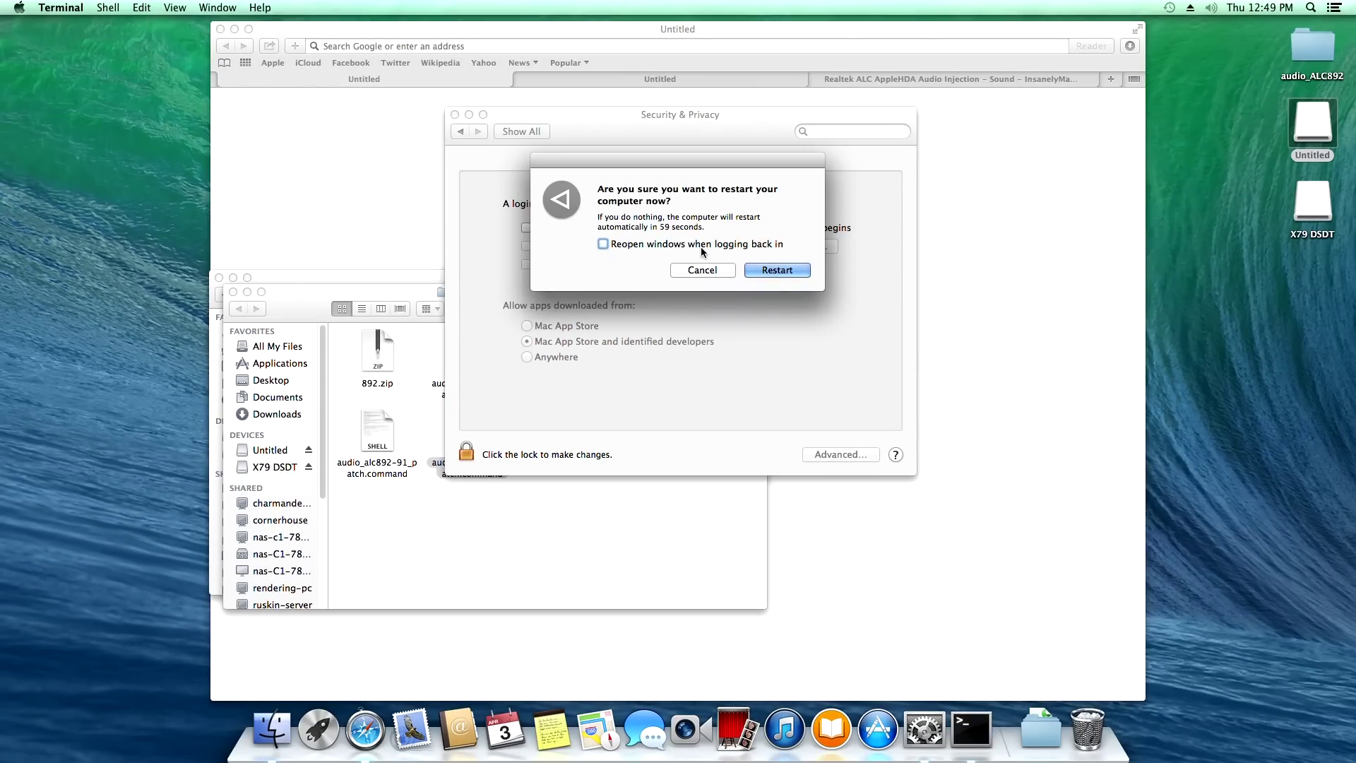
{"action": "left_click", "coordinate": [775, 271]}
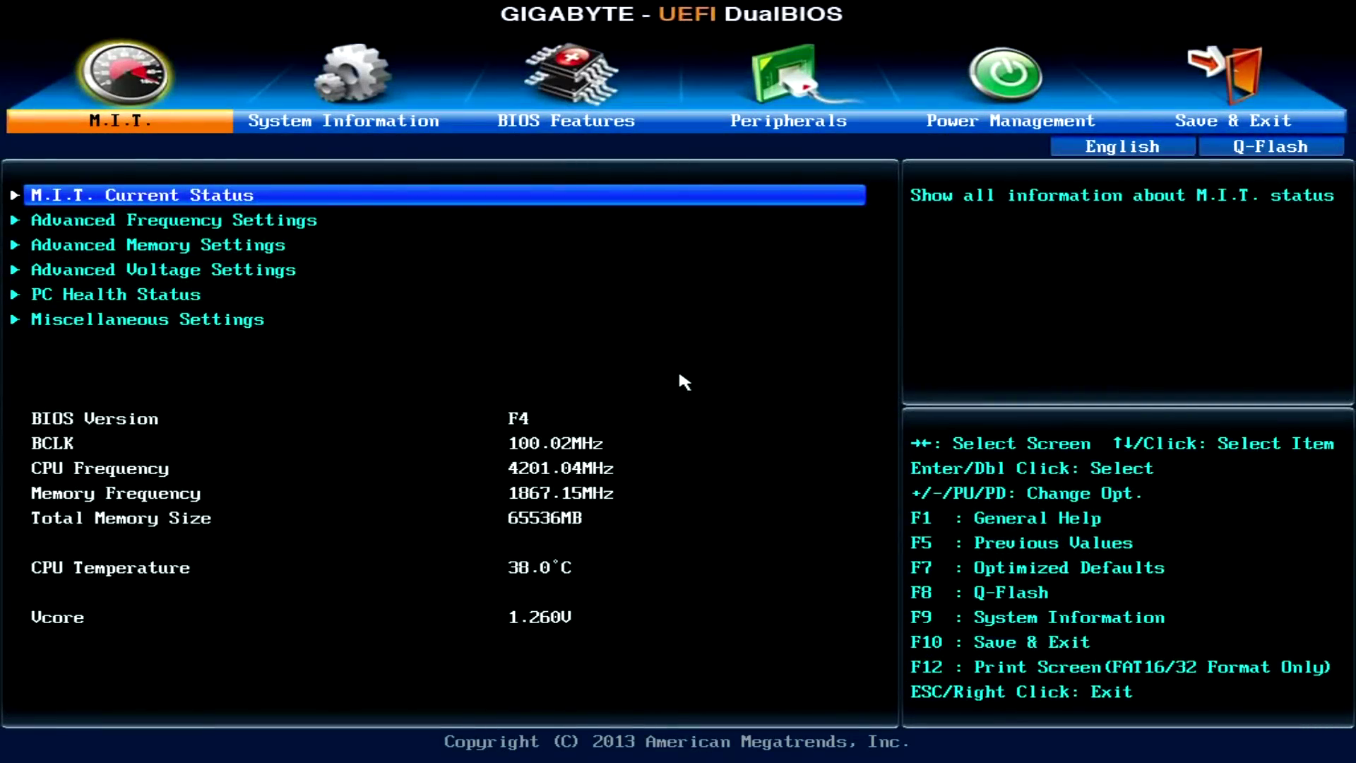
Step: Open M.I.T. Advanced Frequency Settings and check CPU Clock Ratio 42 and System Memory Multiplier 18.66
{"action": "key", "text": "Down"}
{"action": "key", "text": "Return"}
{"action": "key", "text": "Down"}
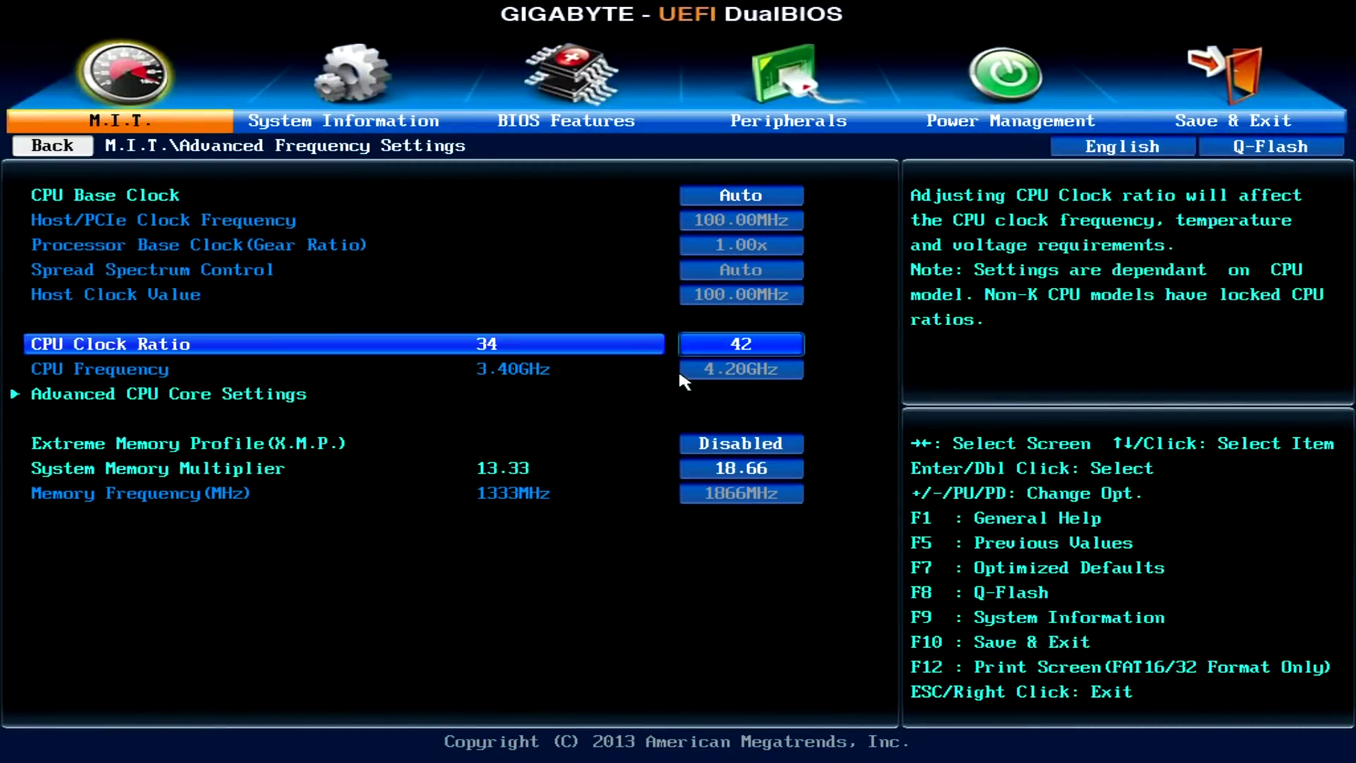
{"action": "key", "text": "Down"}
{"action": "key", "text": "Up"}
{"action": "key", "text": "Down"}
{"action": "key", "text": "Down"}
{"action": "key", "text": "Down"}
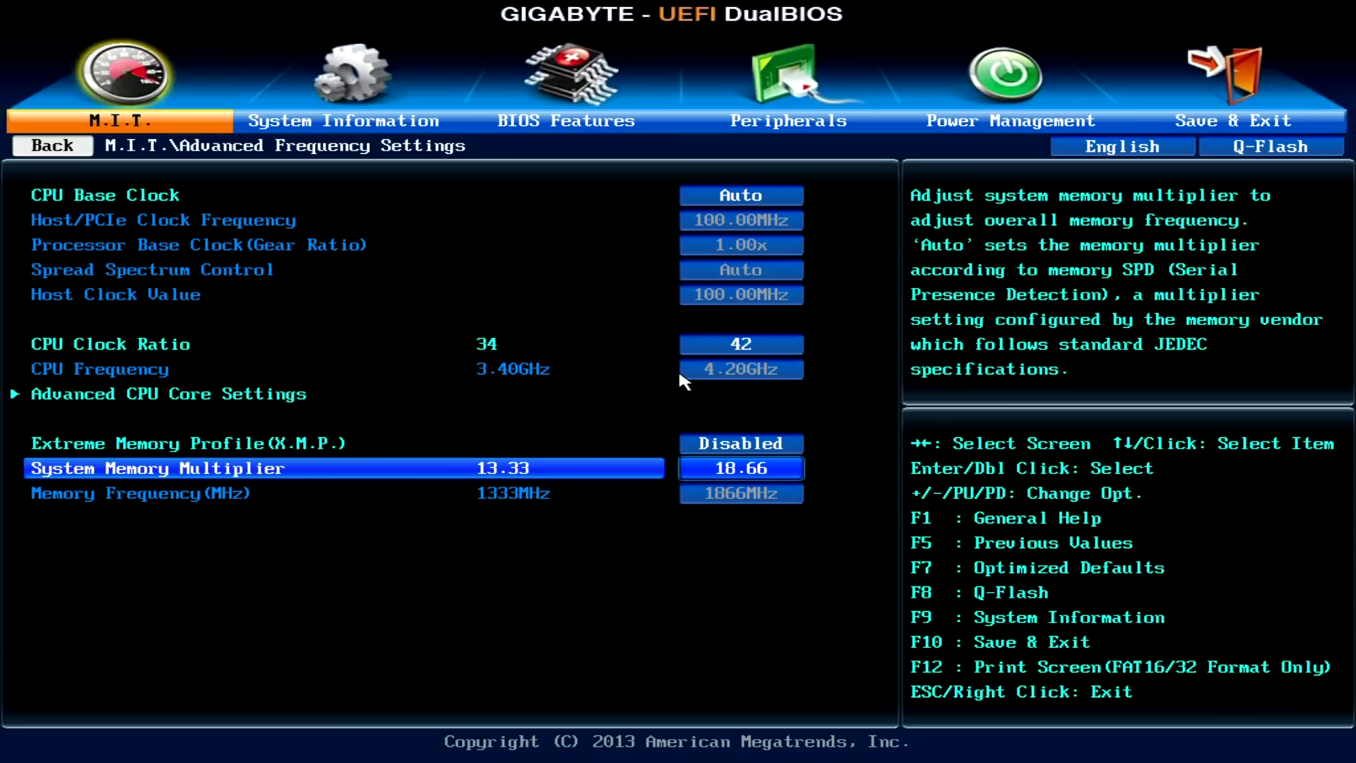